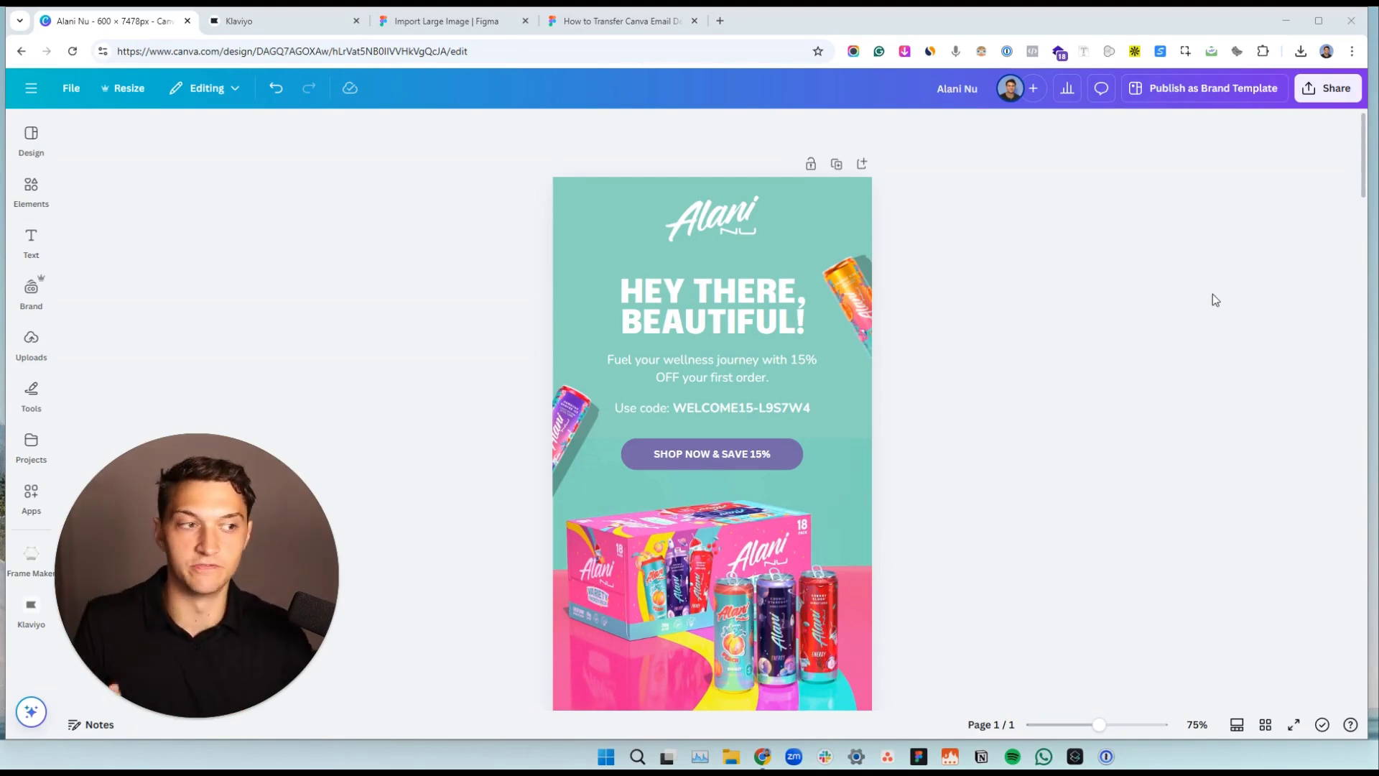
Select every Canva email section above the footer and download them together as Alani Nu.png.
scroll(1063, 338, "down", 10)
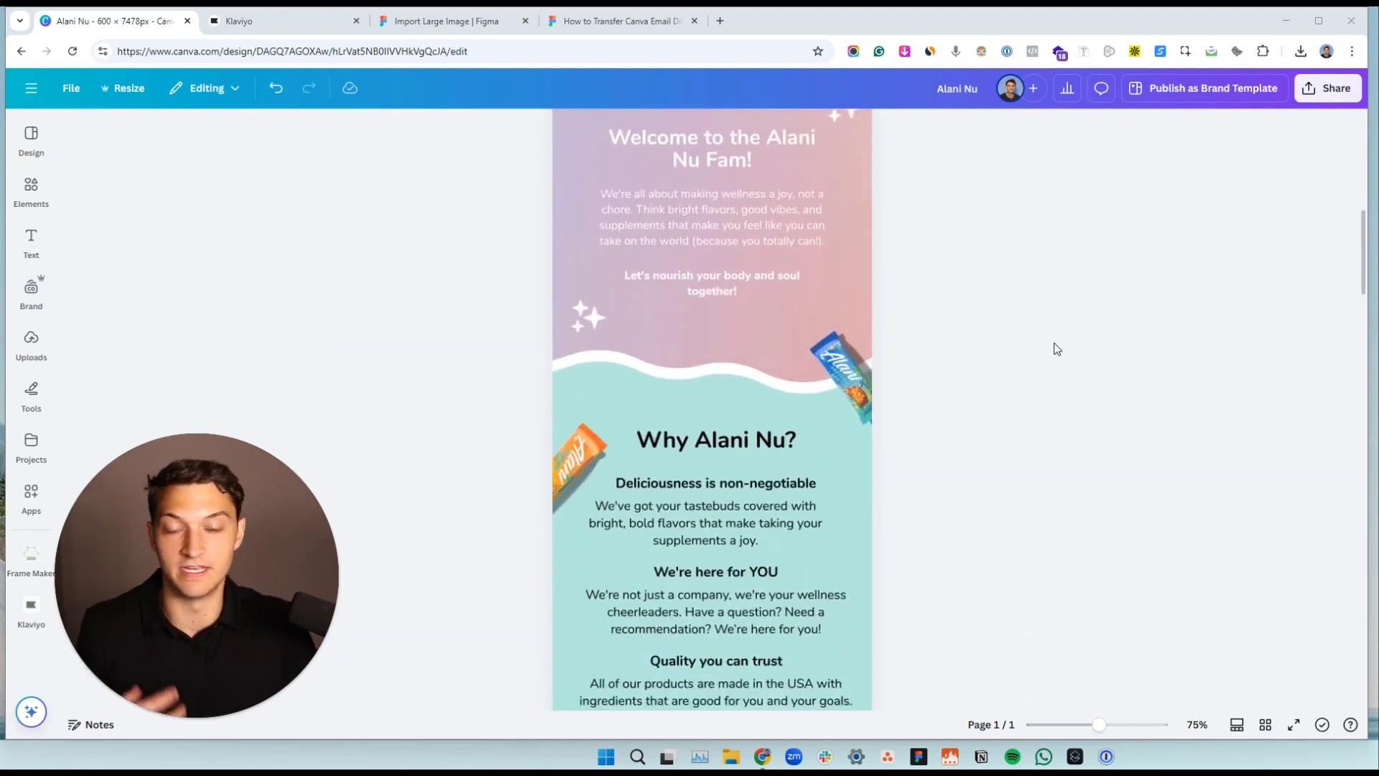
scroll(1058, 349, "down", 10)
scroll(1046, 347, "down", 3)
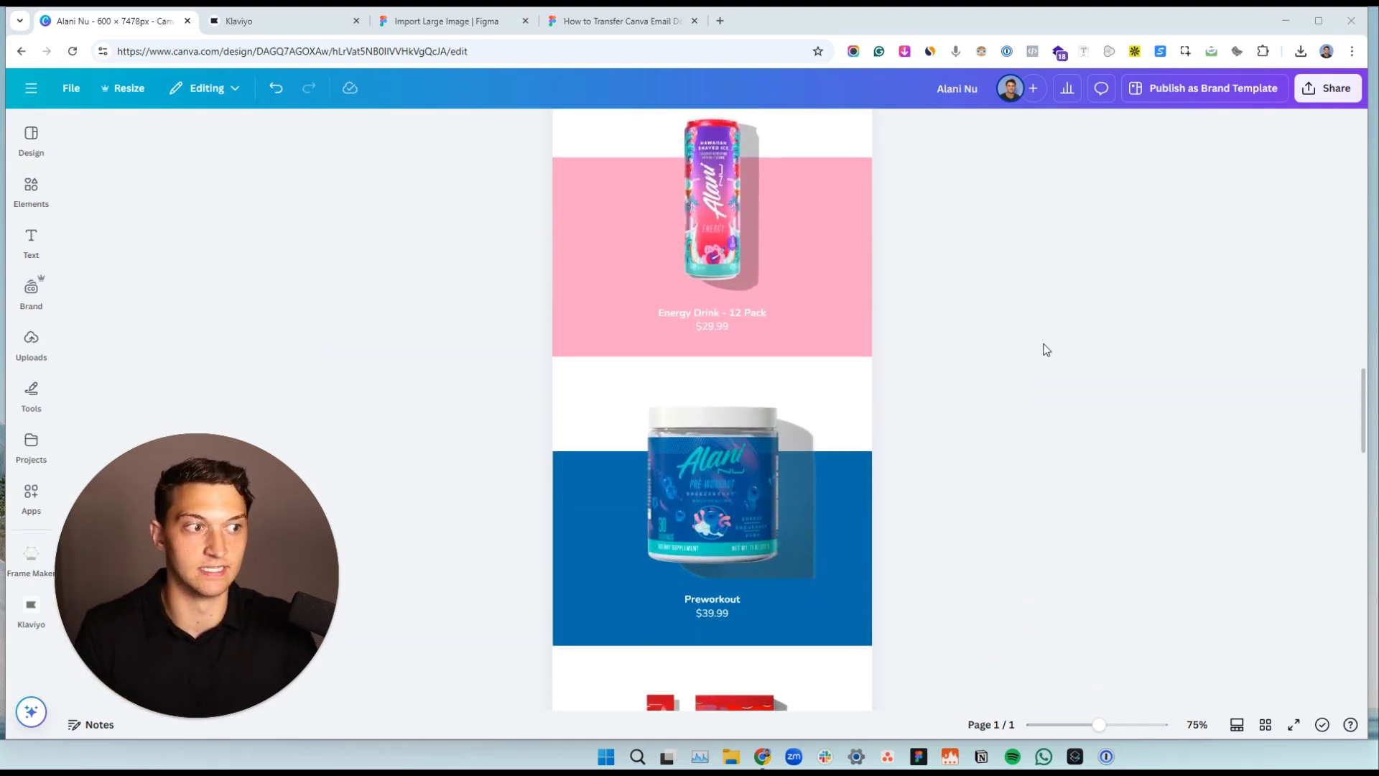
scroll(1027, 366, "down", 10)
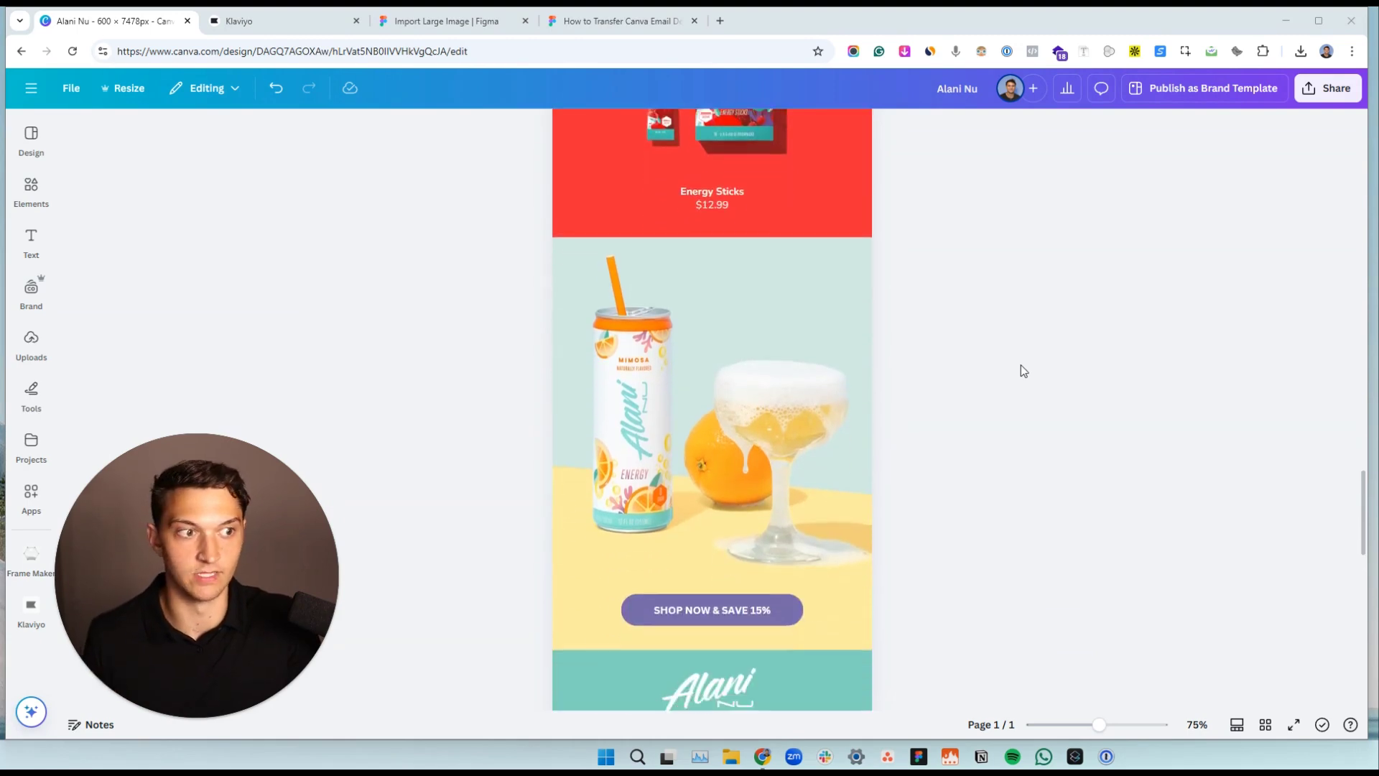
scroll(1020, 367, "down", 5)
scroll(1020, 351, "up", 20)
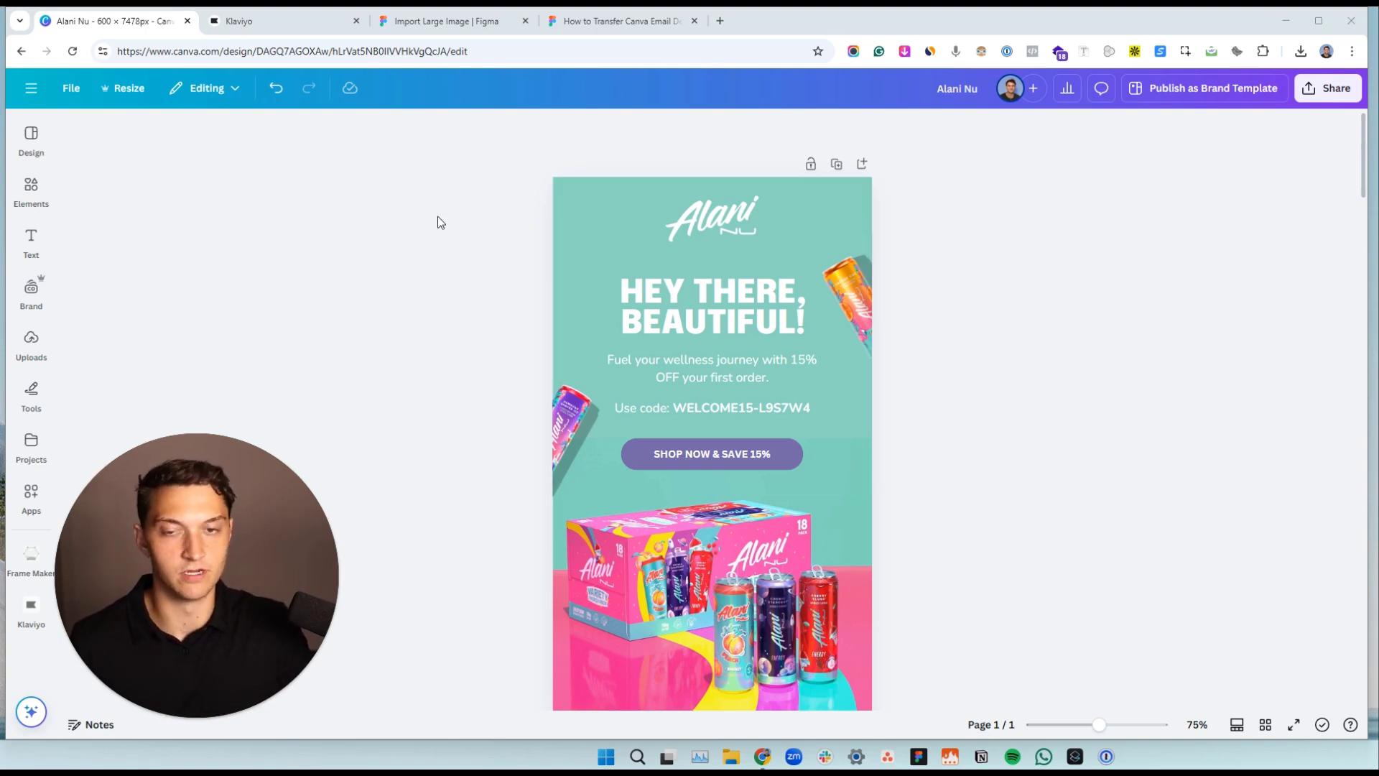
left_click_drag(437, 217, 1164, 349)
scroll(1164, 271, "down", 10)
scroll(1162, 273, "down", 15)
scroll(1158, 271, "up", 5)
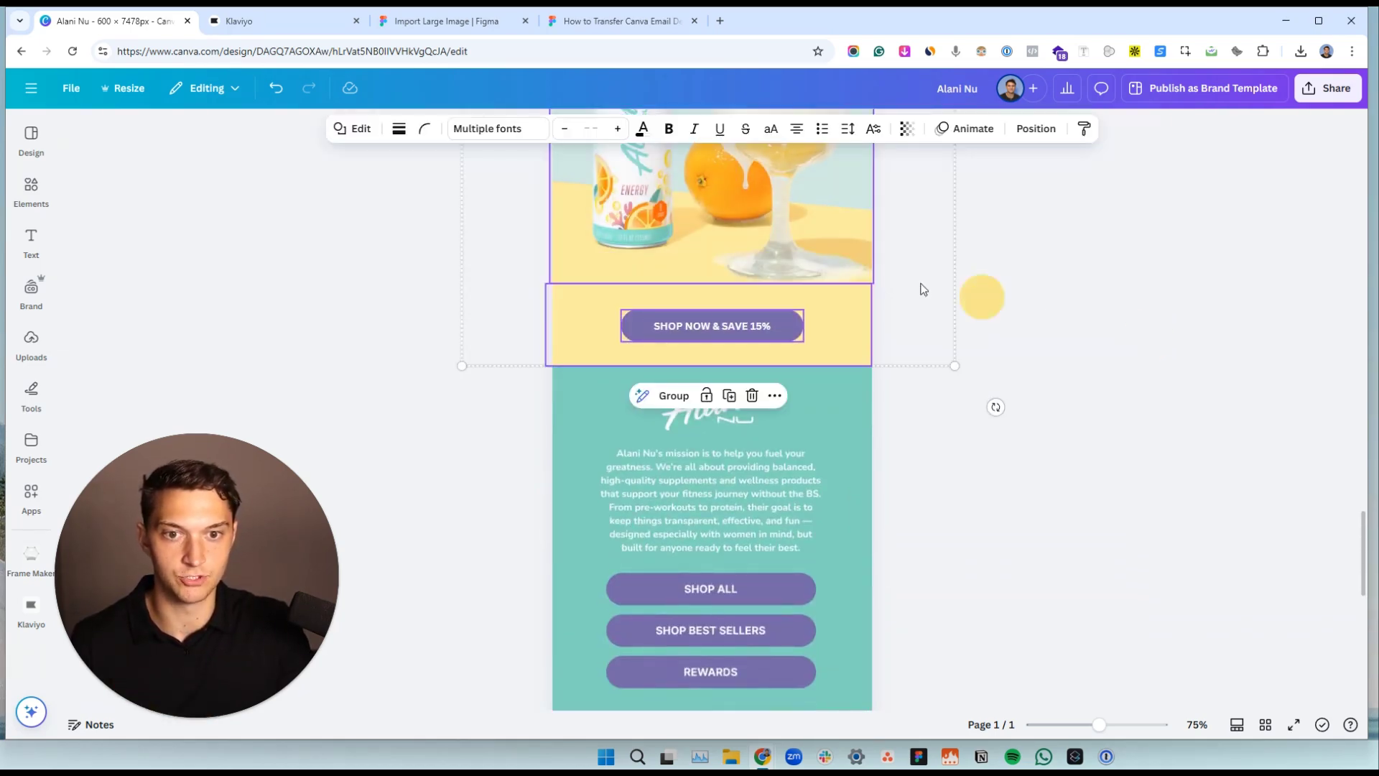
scroll(946, 281, "up", 3)
right_click(790, 270)
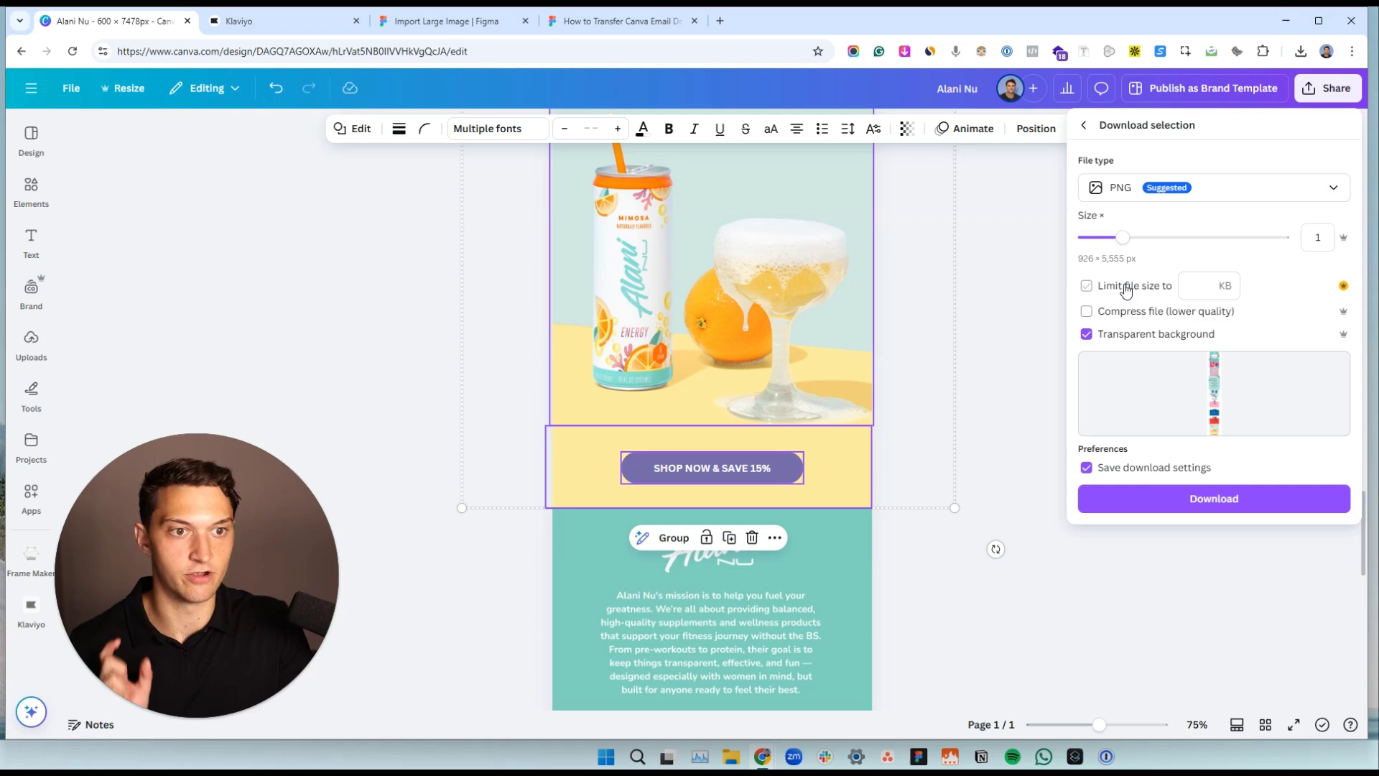
left_click(1249, 501)
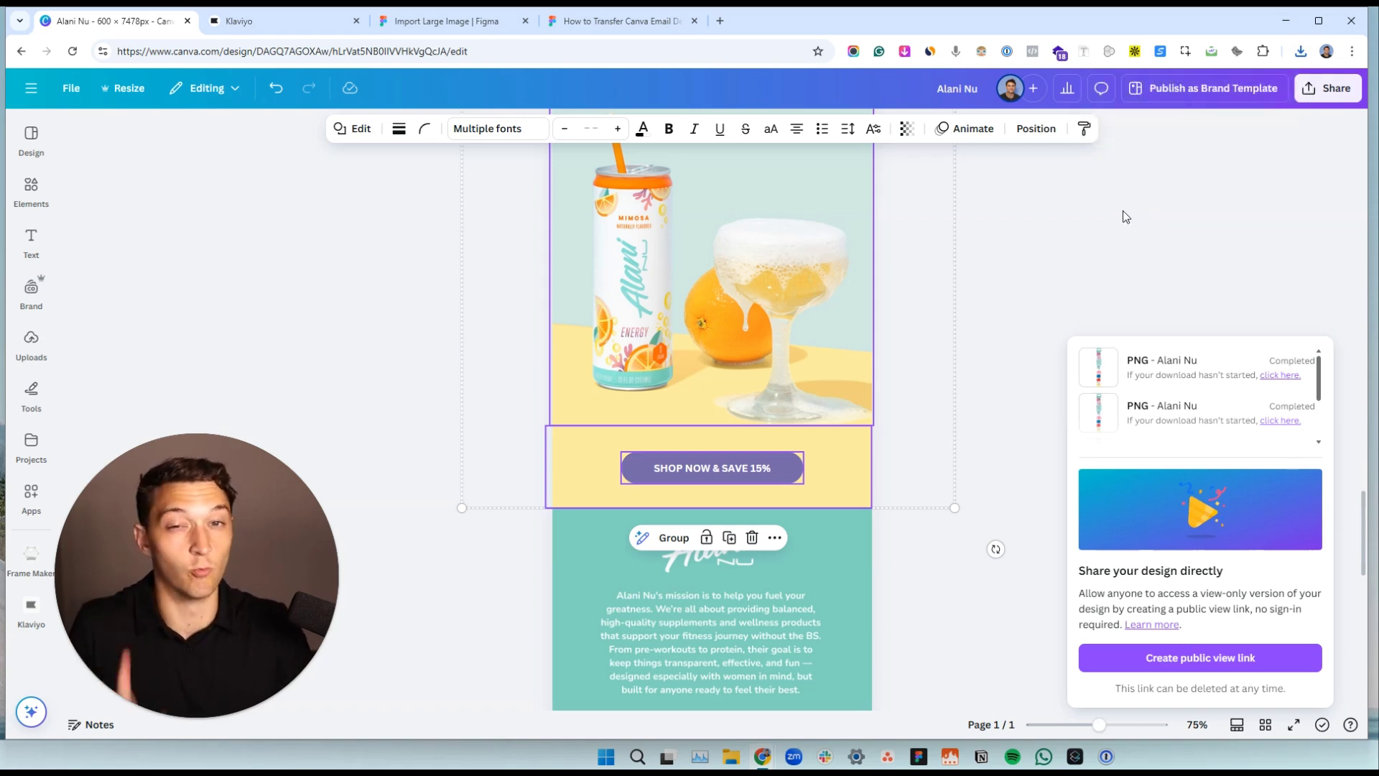
left_click(651, 22)
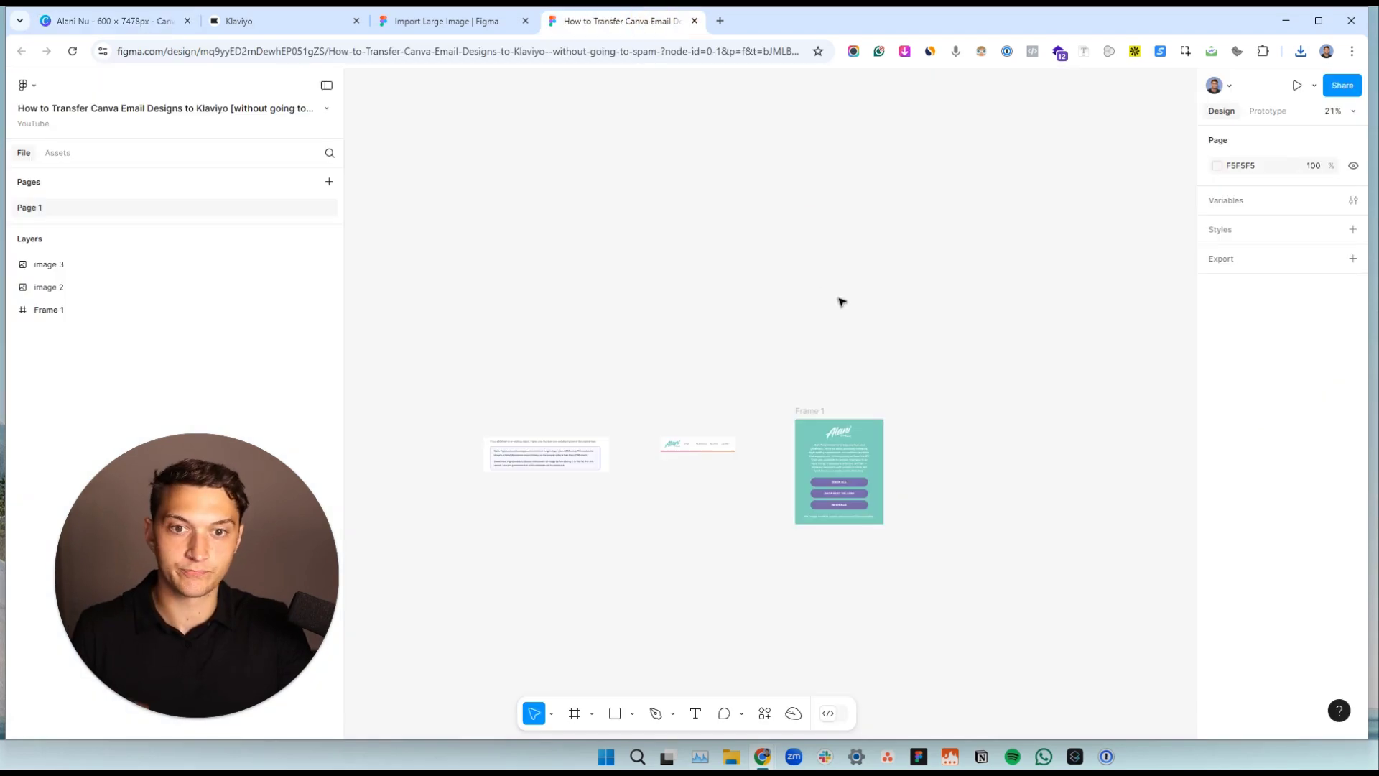
scroll(864, 355, "down", 2)
scroll(754, 158, "up", 1)
scroll(781, 160, "left", 1)
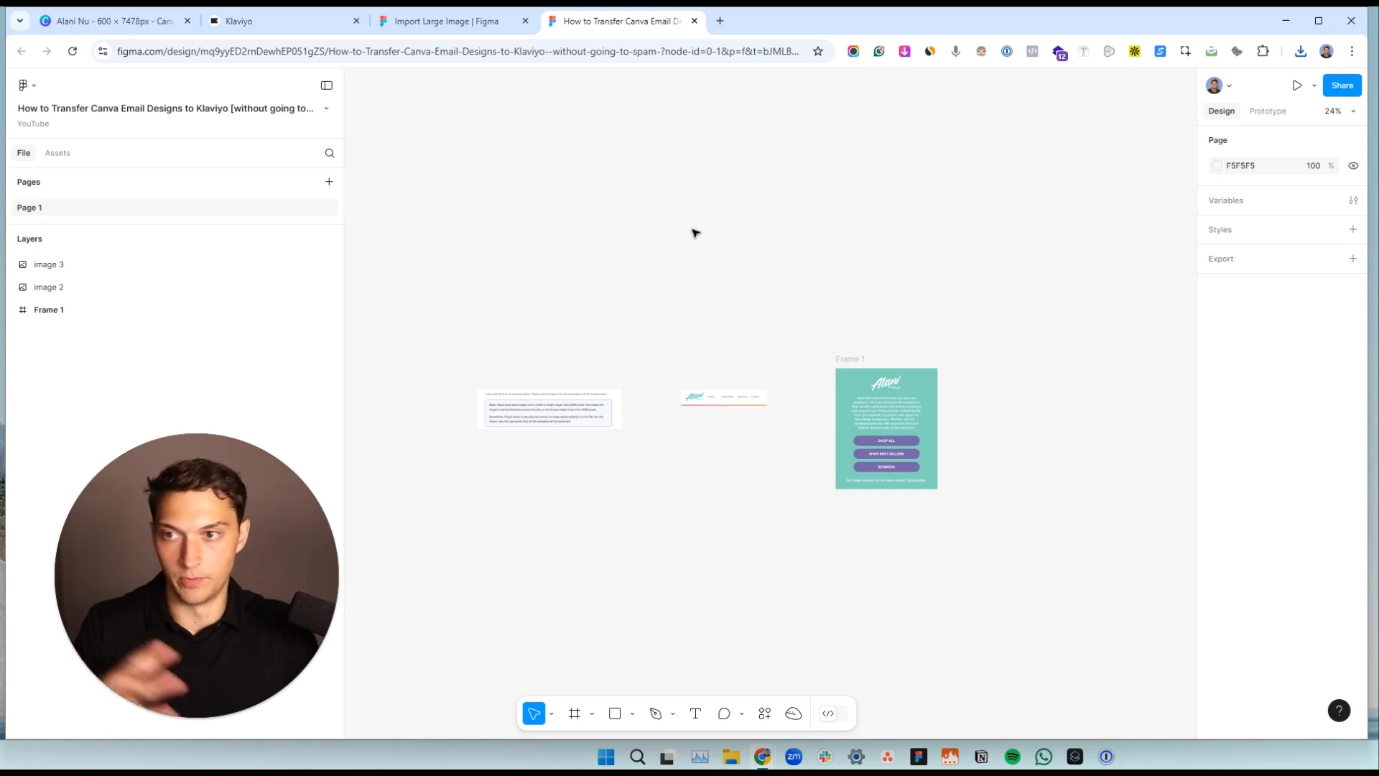
left_click(1301, 51)
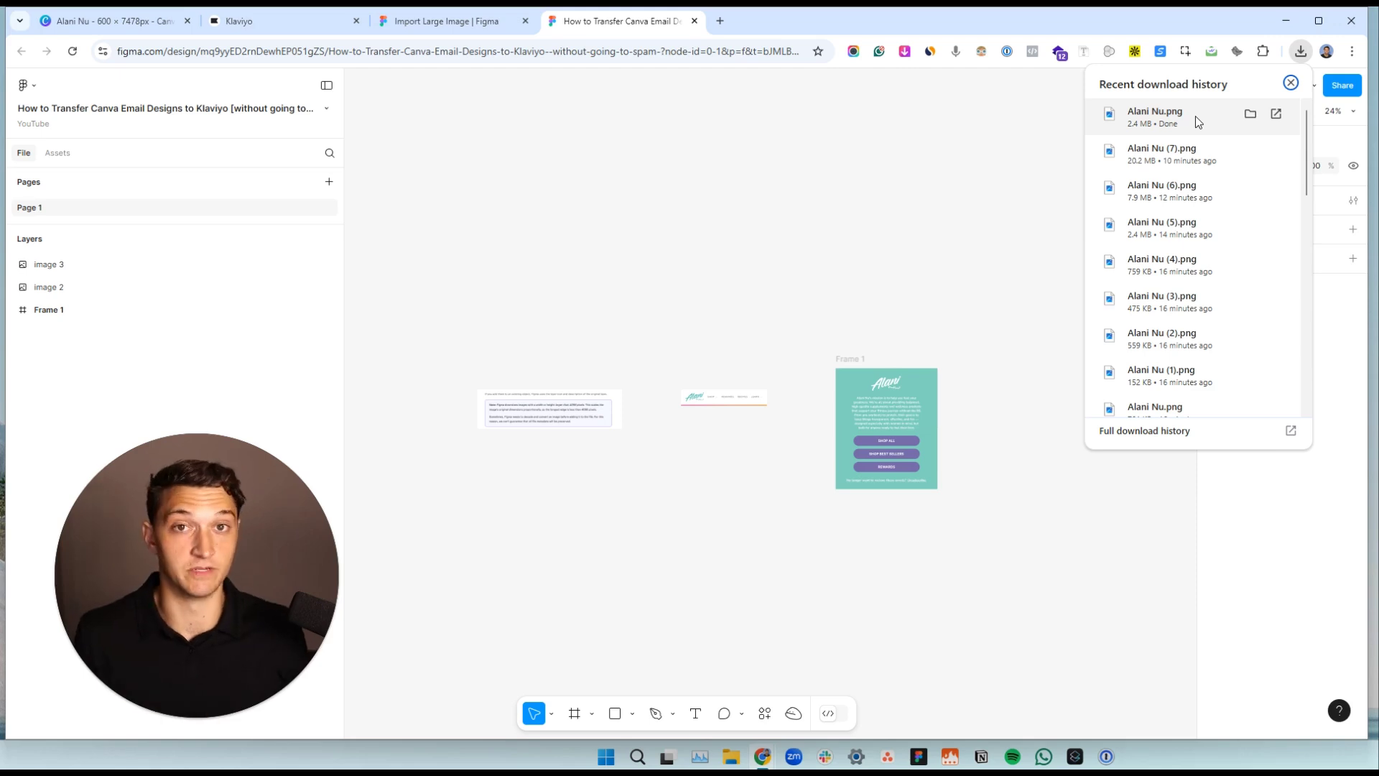
right_click(659, 150)
left_click(475, 22)
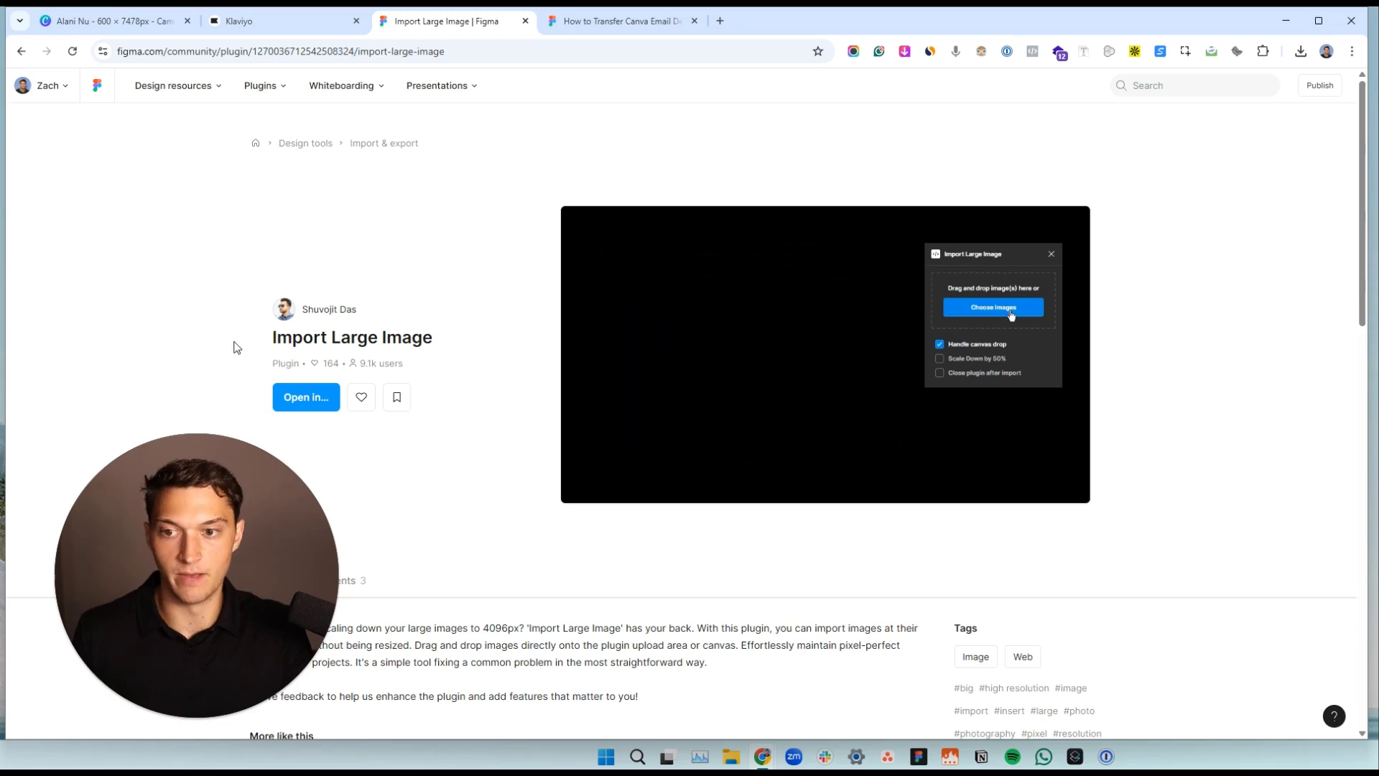
left_click(573, 26)
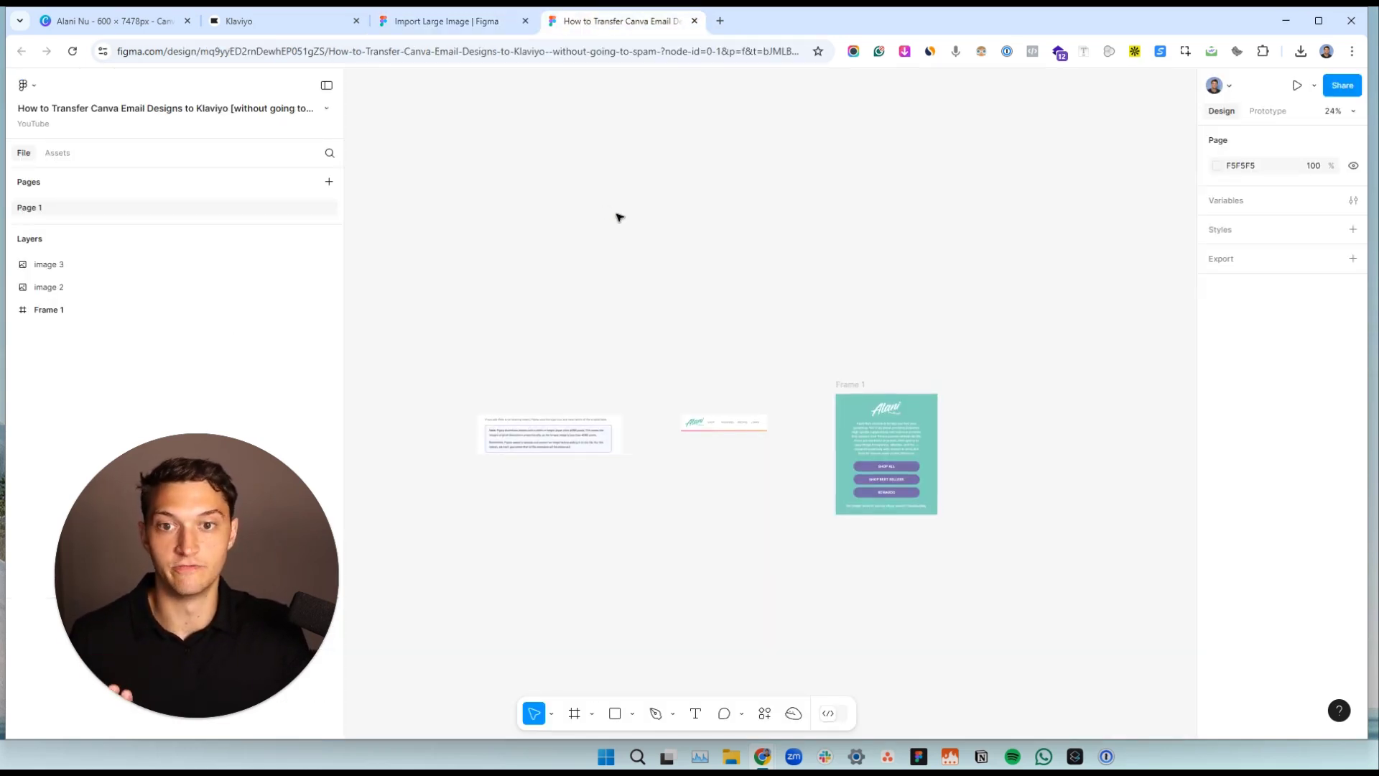
Import Alani Nu.png at full size with the Import Large Image plugin.
right_click(807, 220)
mouse_move(925, 338)
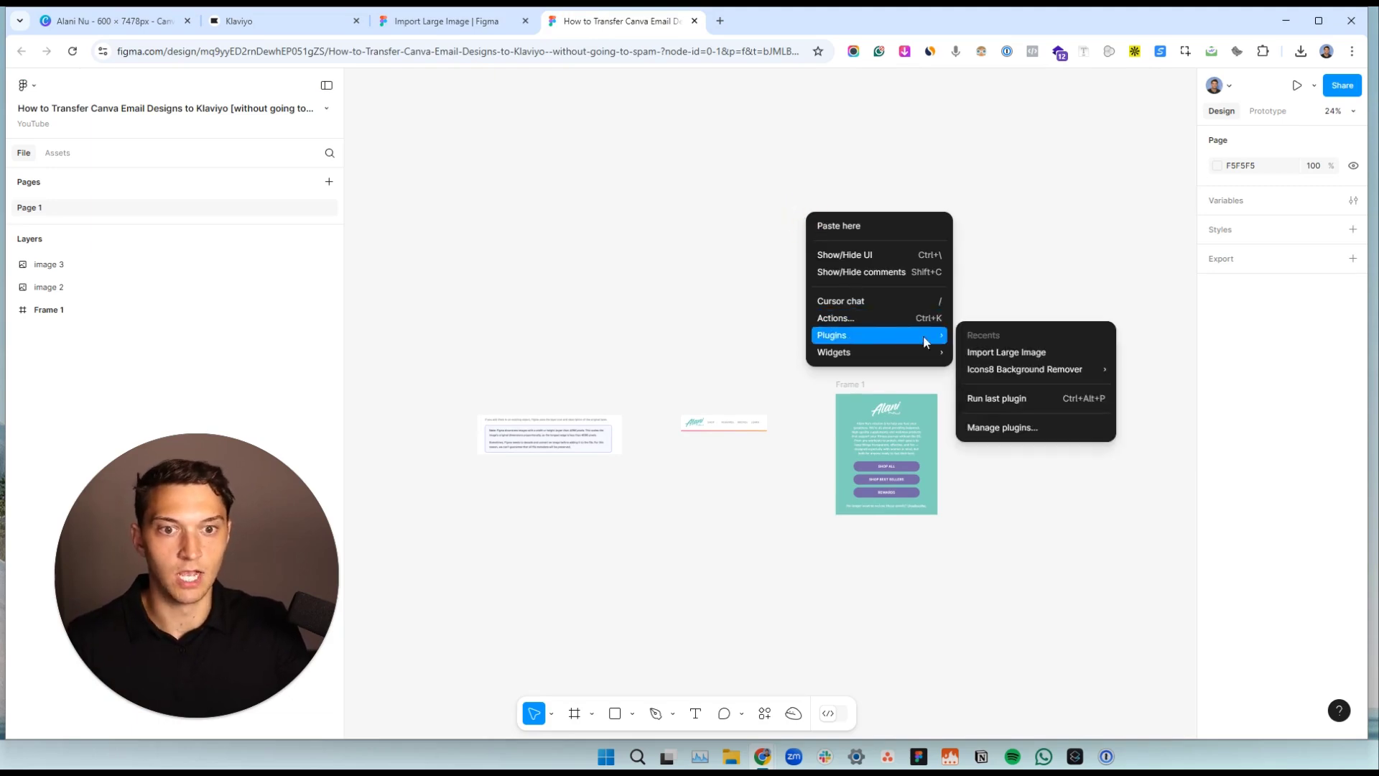
left_click(1092, 352)
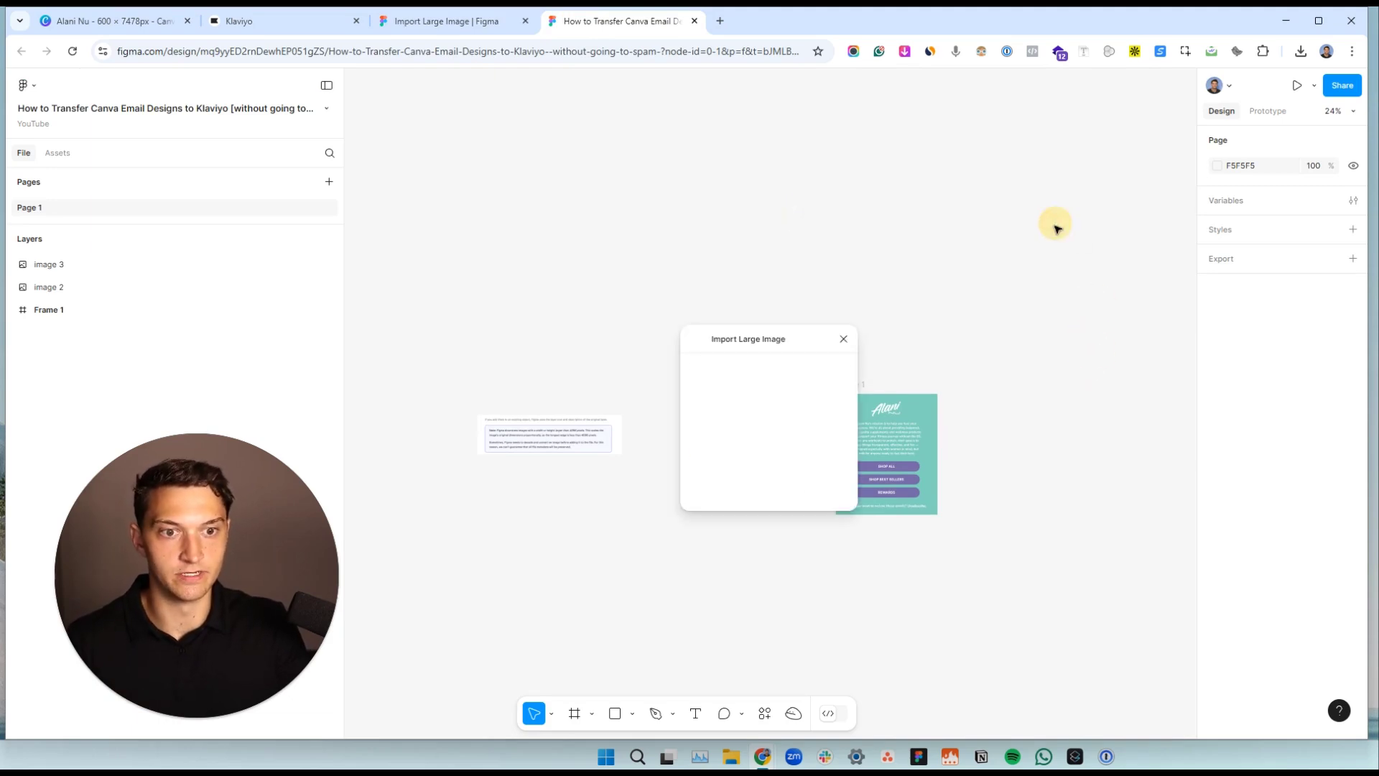
left_click(1301, 51)
left_click_drag(1221, 117, 758, 413)
left_click(844, 339)
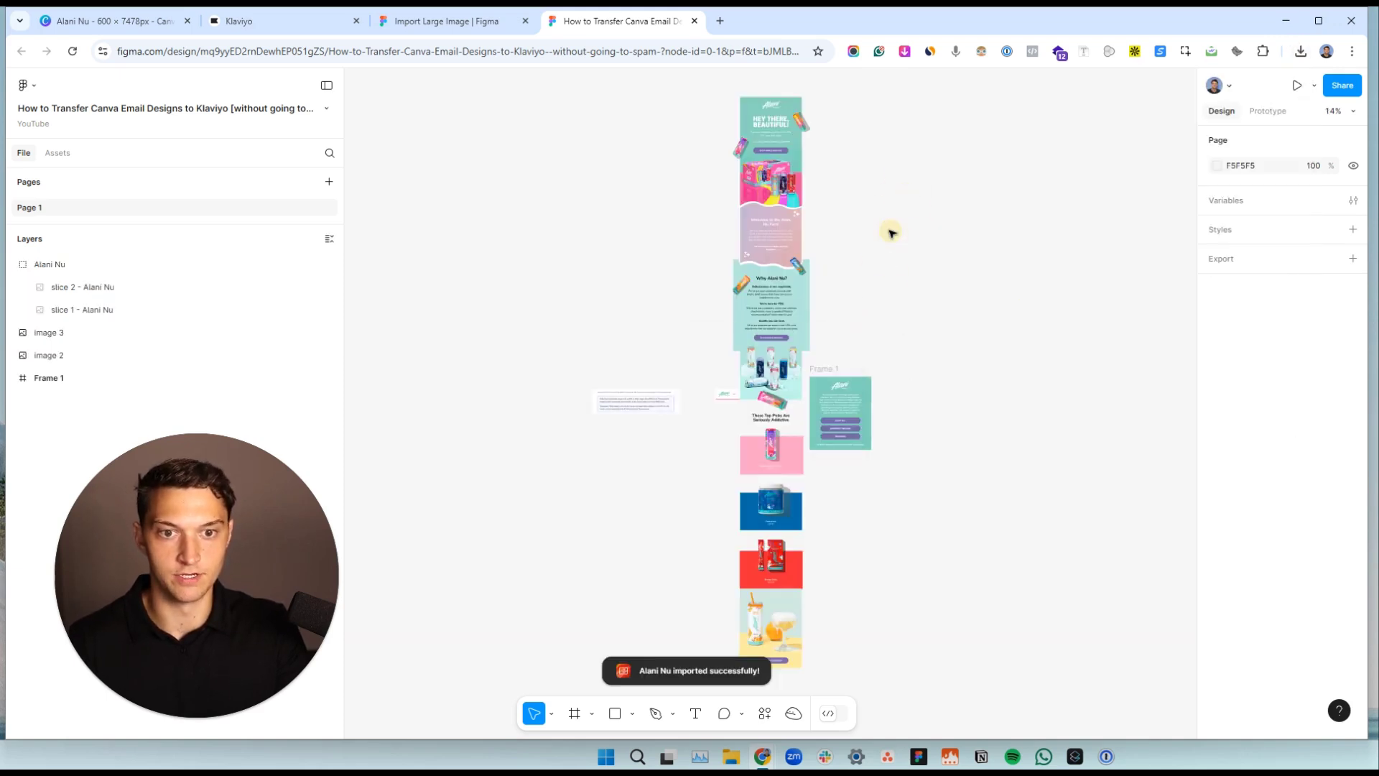
Move the imported Alani Nu group left of the other designs and center it in view.
left_click_drag(869, 223, 568, 184)
left_click_drag(679, 184, 847, 232)
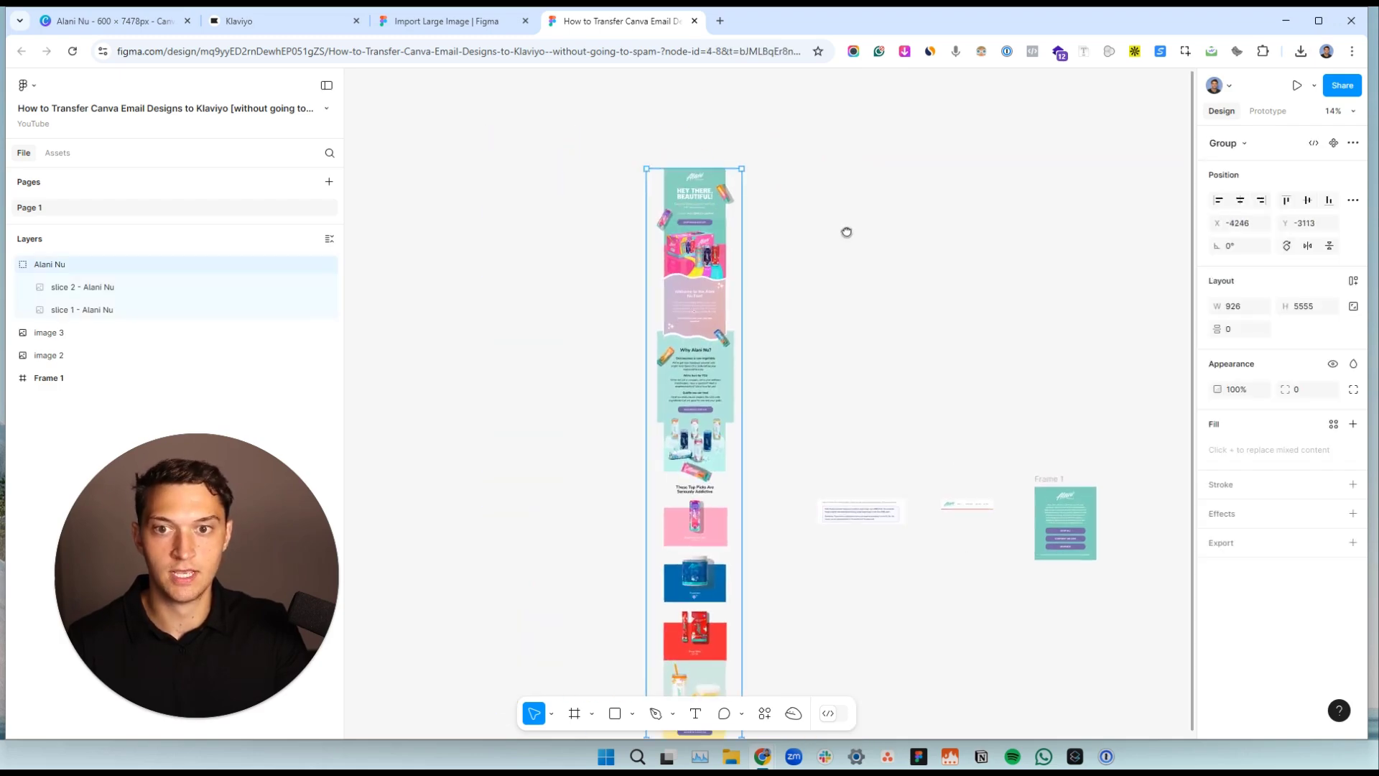
scroll(673, 178, "up", 10)
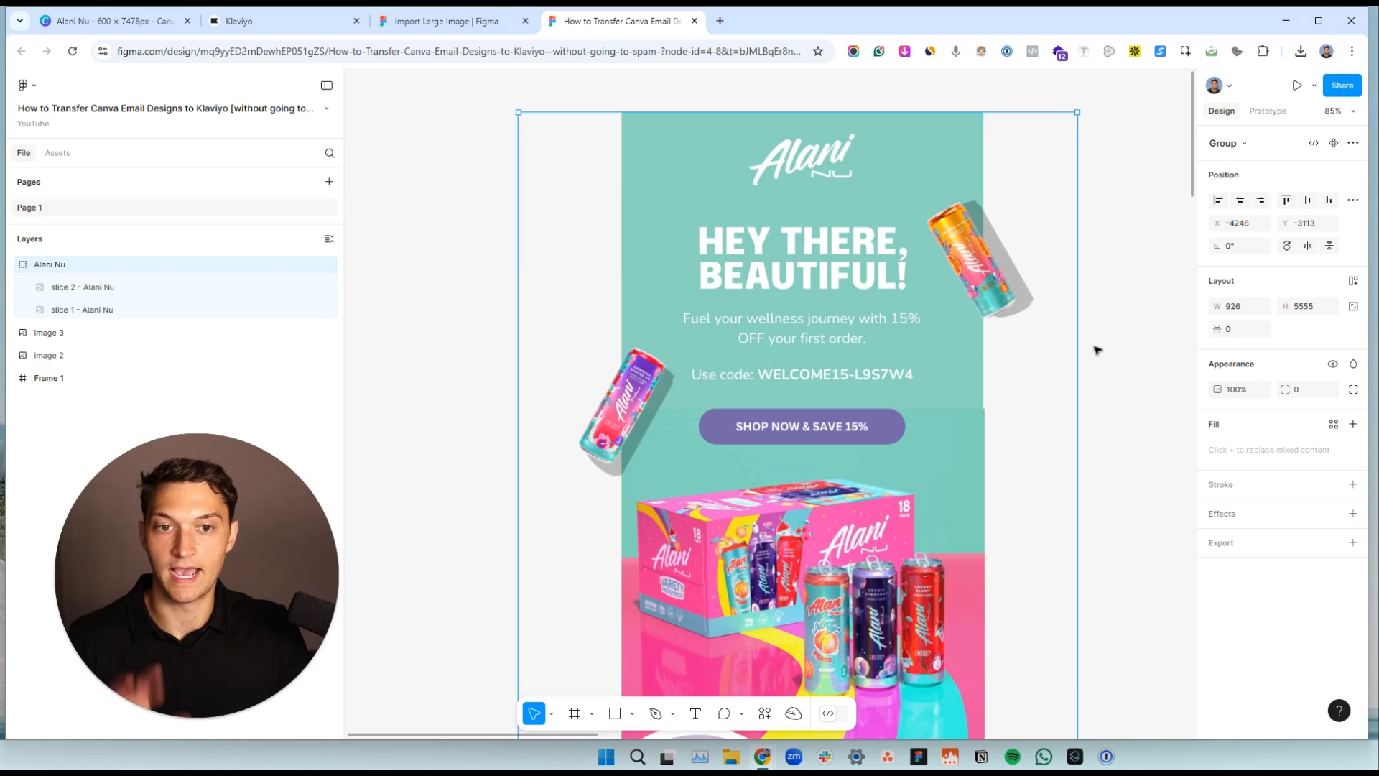
scroll(1028, 354, "down", 5)
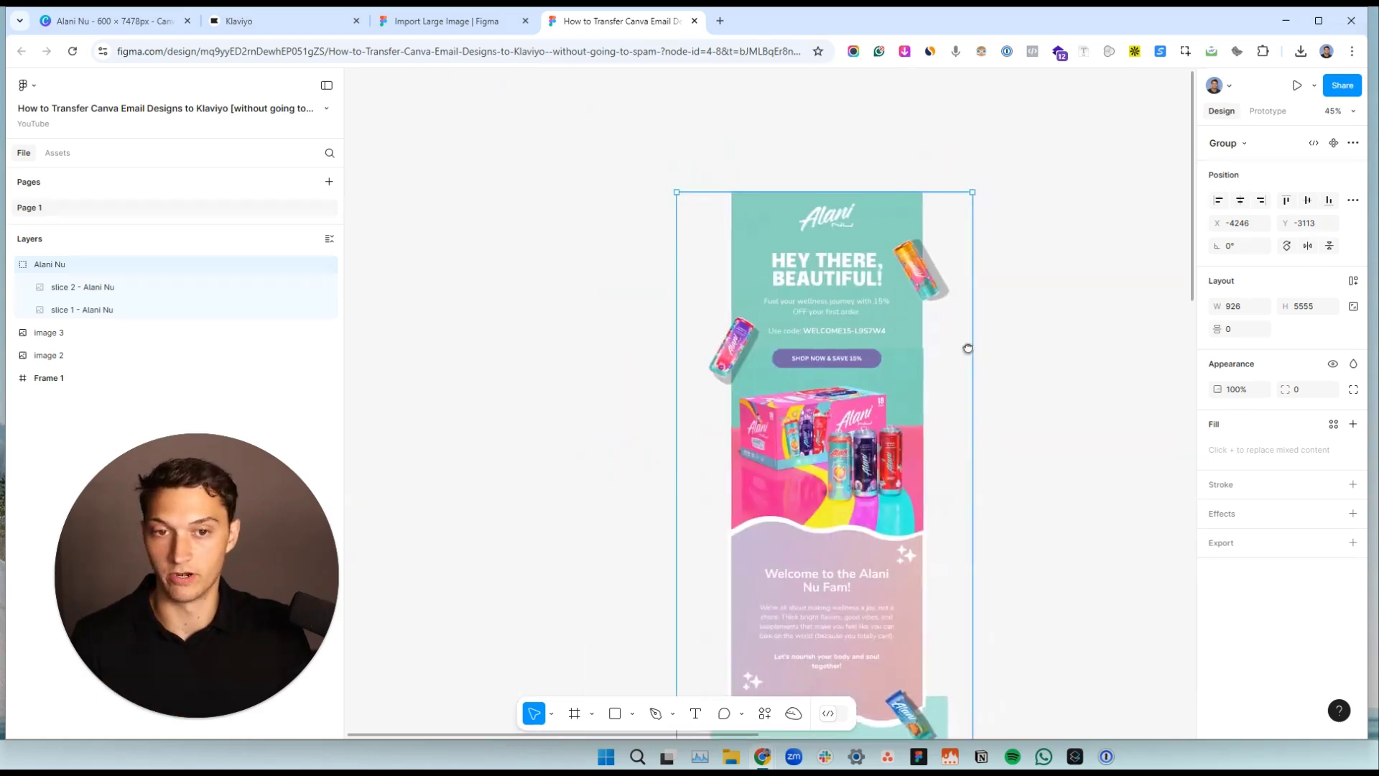
scroll(968, 348, "down", 6)
left_click_drag(1032, 472, 832, 228)
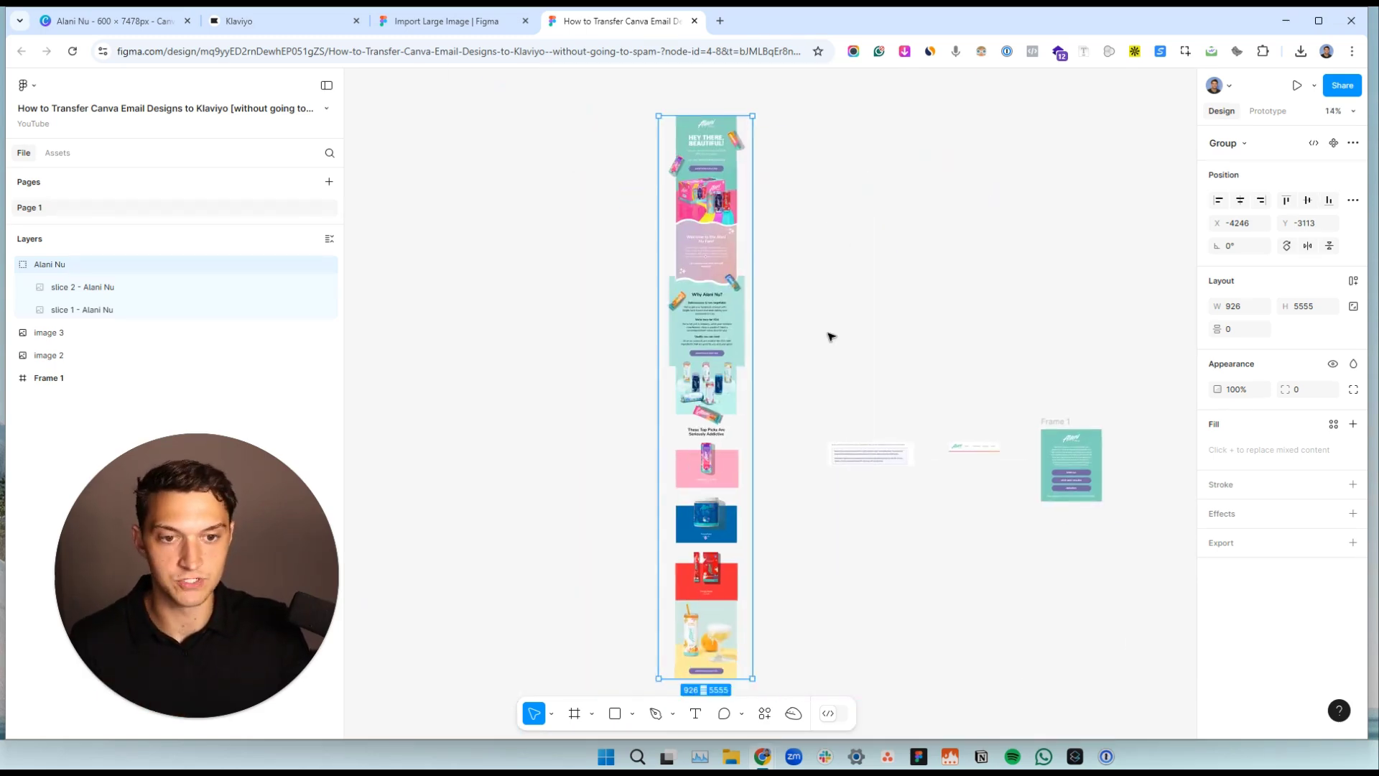
left_click(933, 366)
scroll(933, 366, "right", 3)
scroll(637, 217, "left", 8)
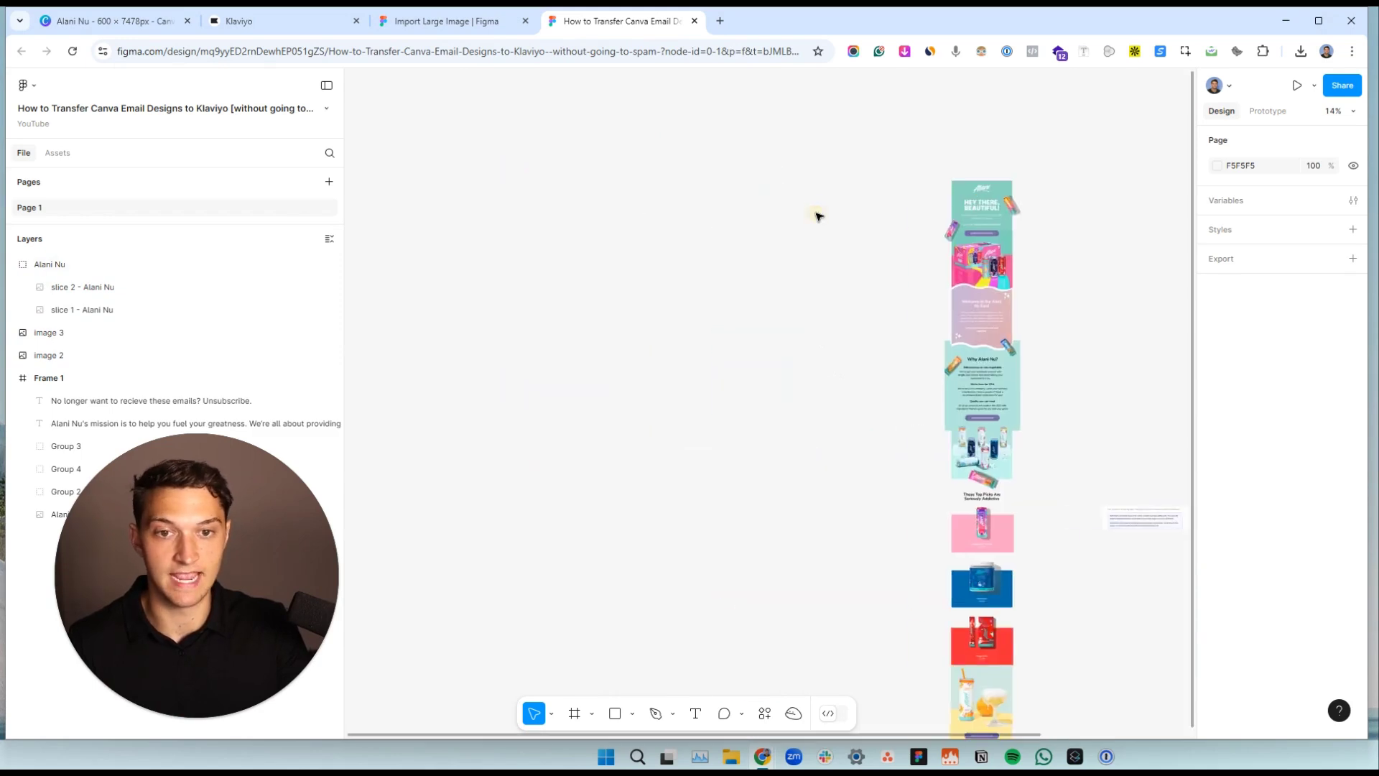
scroll(760, 200, "right", 3)
scroll(763, 200, "up", 5)
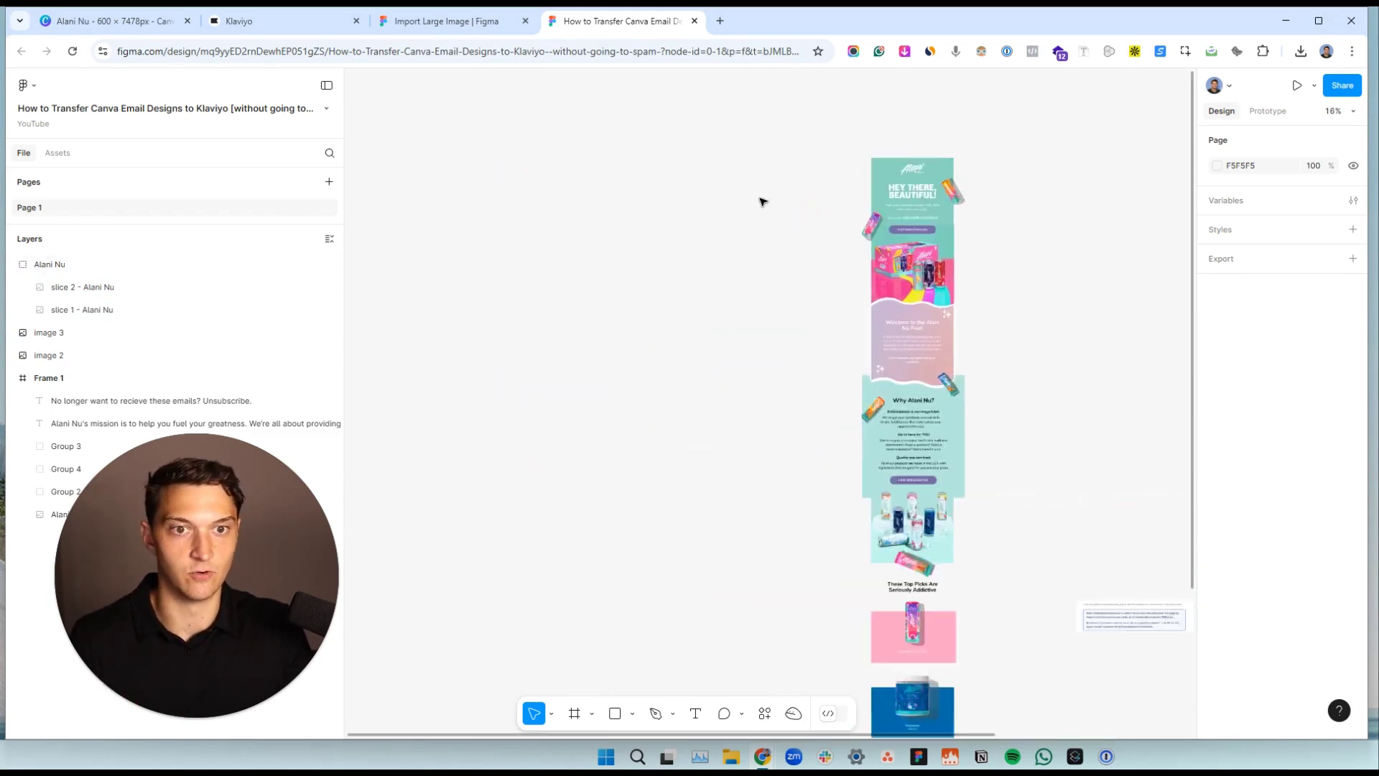
scroll(982, 191, "up", 3)
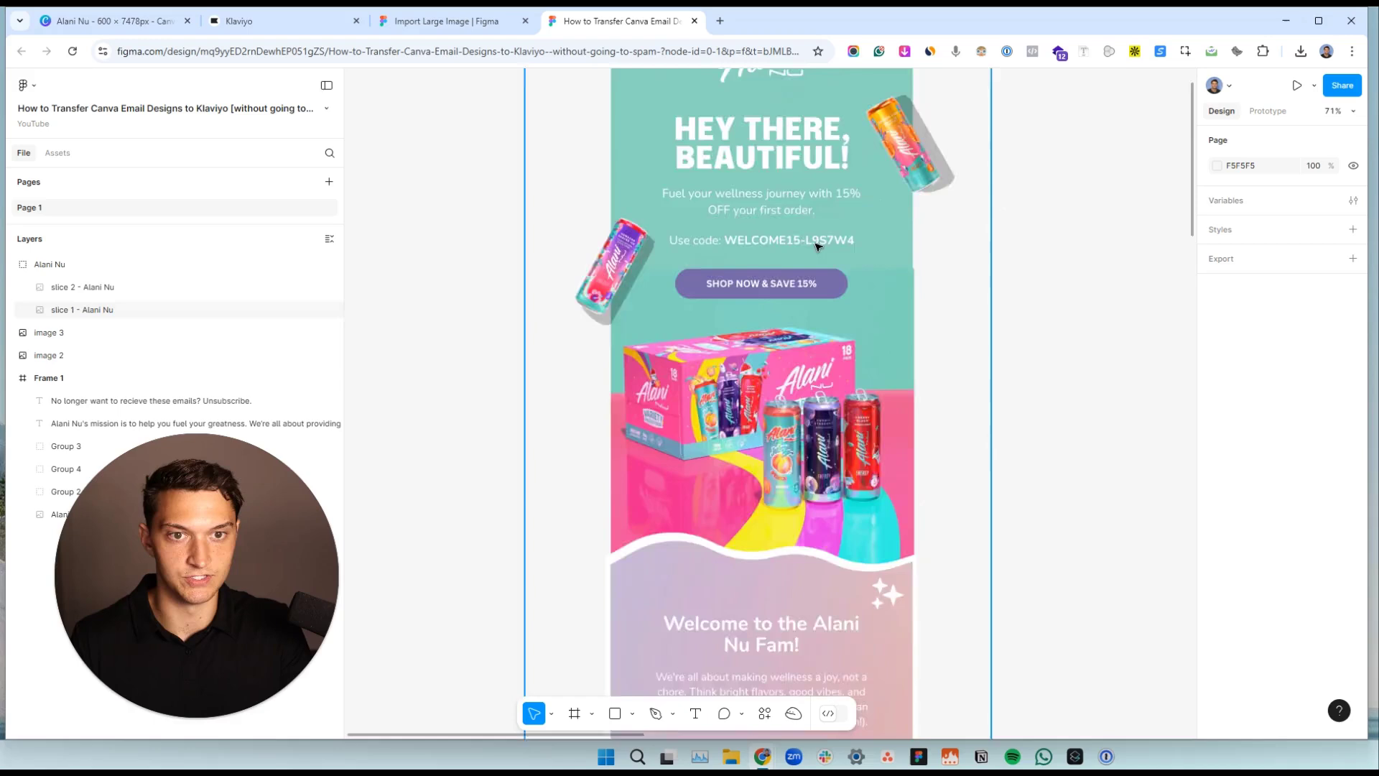
scroll(1034, 471, "down", 6)
scroll(995, 401, "down", 5)
scroll(936, 278, "up", 4)
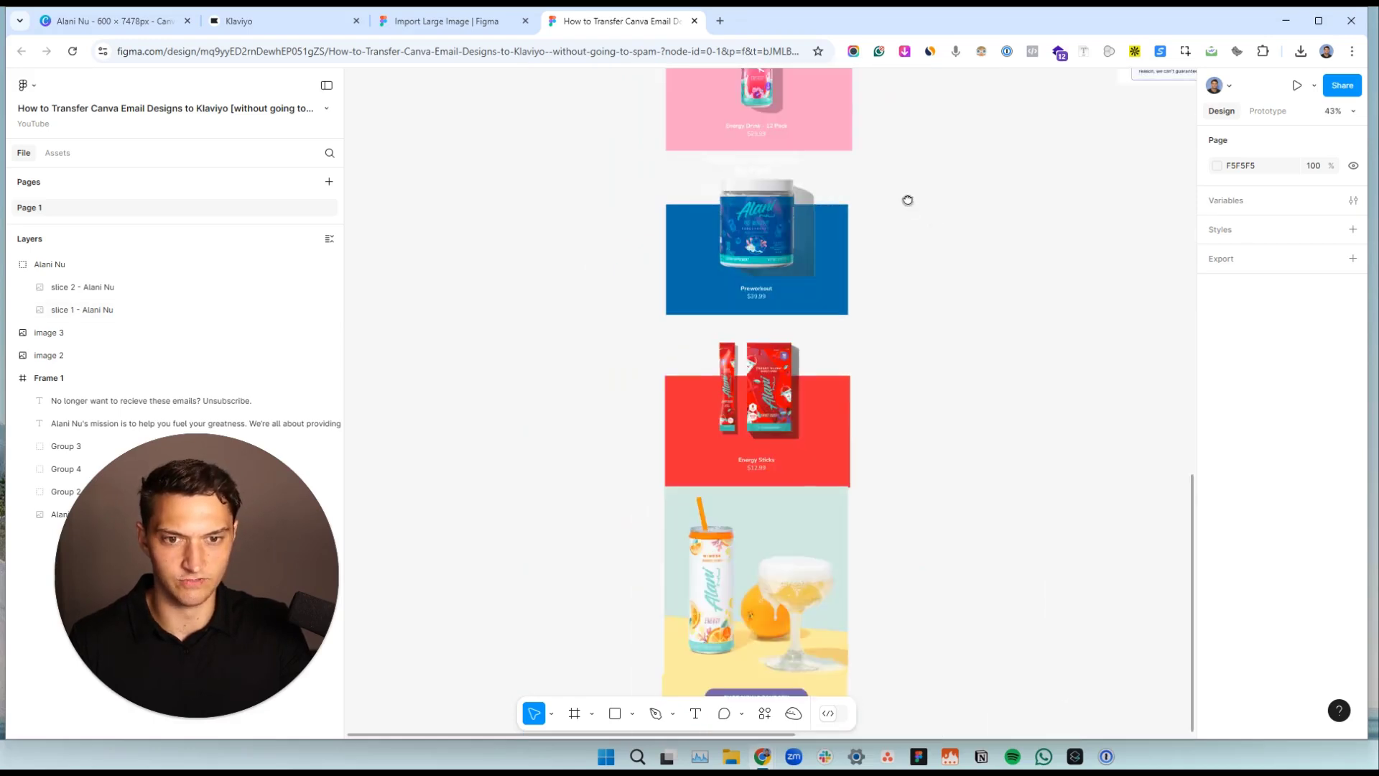
scroll(905, 200, "down", 5)
scroll(960, 412, "up", 3)
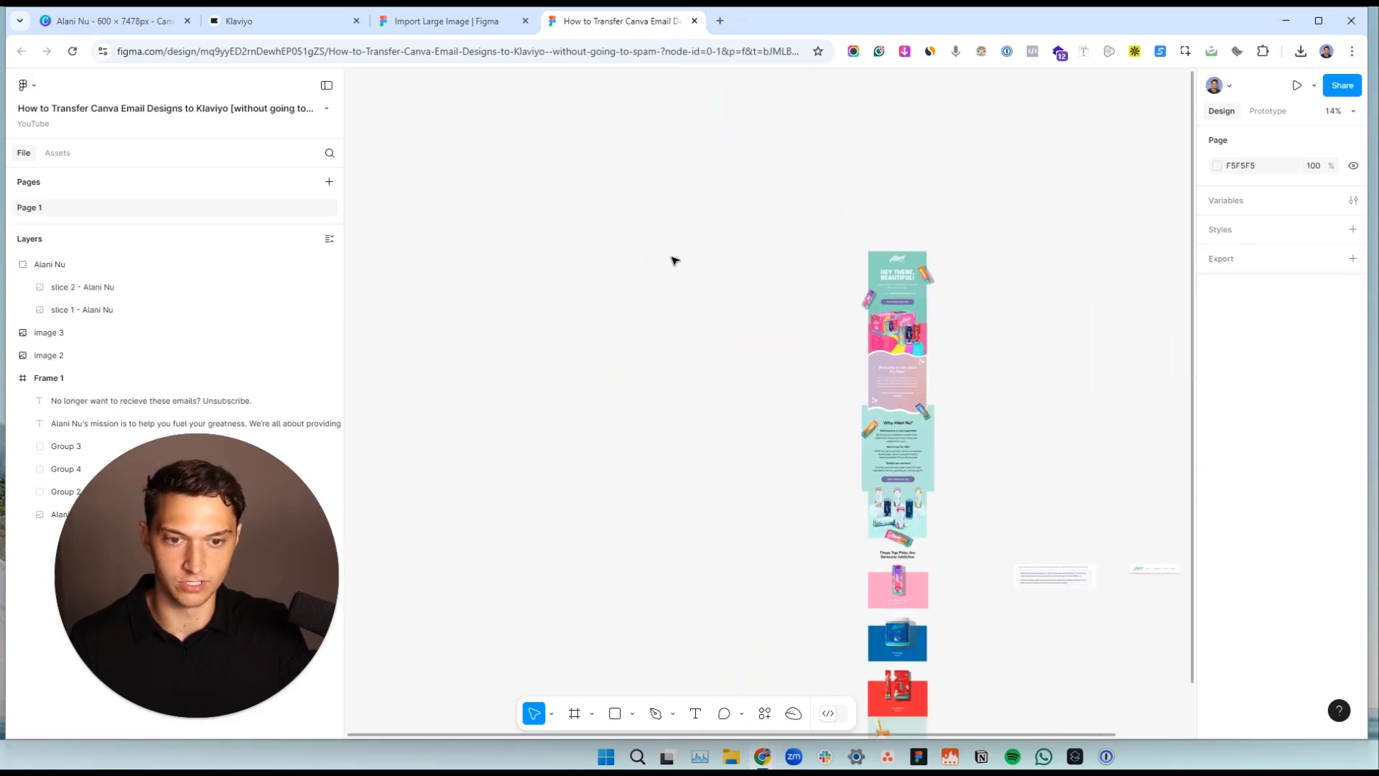
Draw a new Frame 2 left of the email and set its width to 600.
key("f")
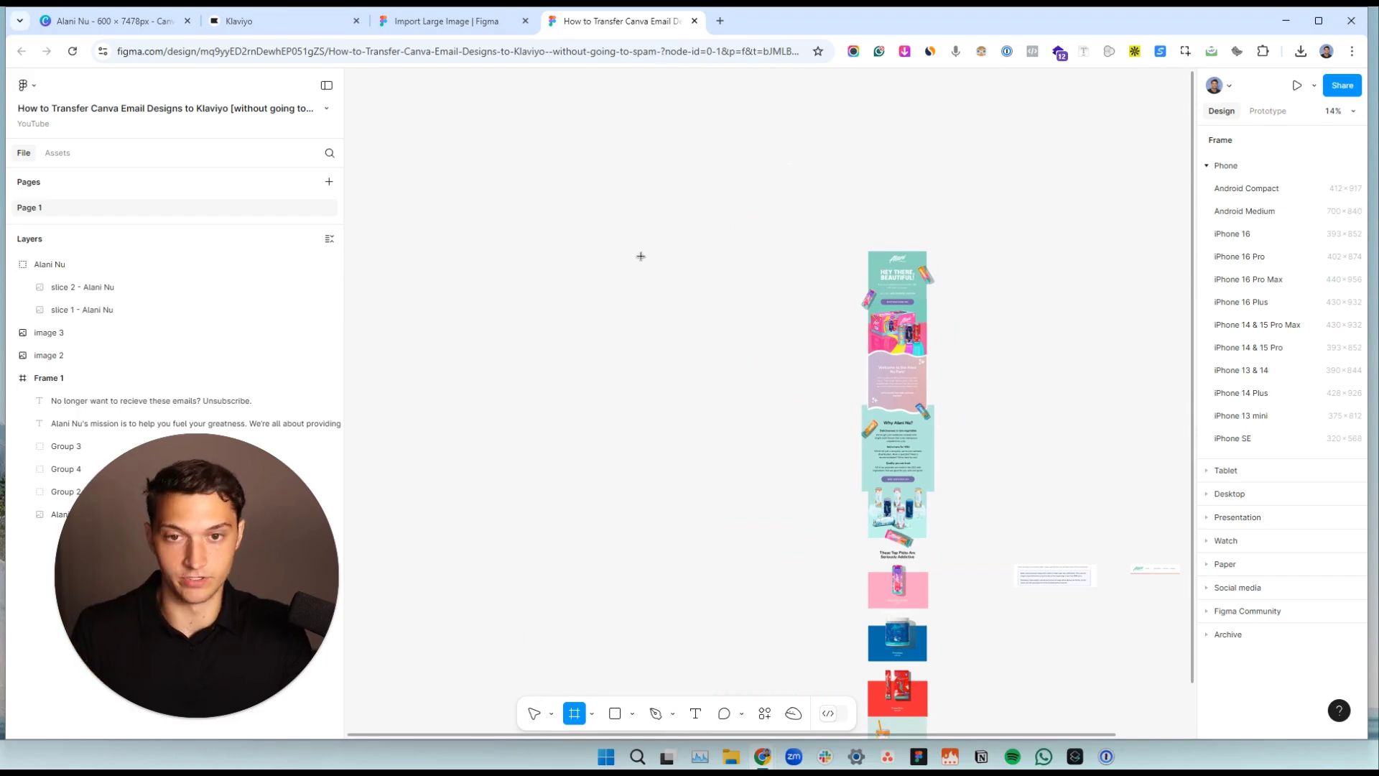
left_click_drag(641, 251, 741, 303)
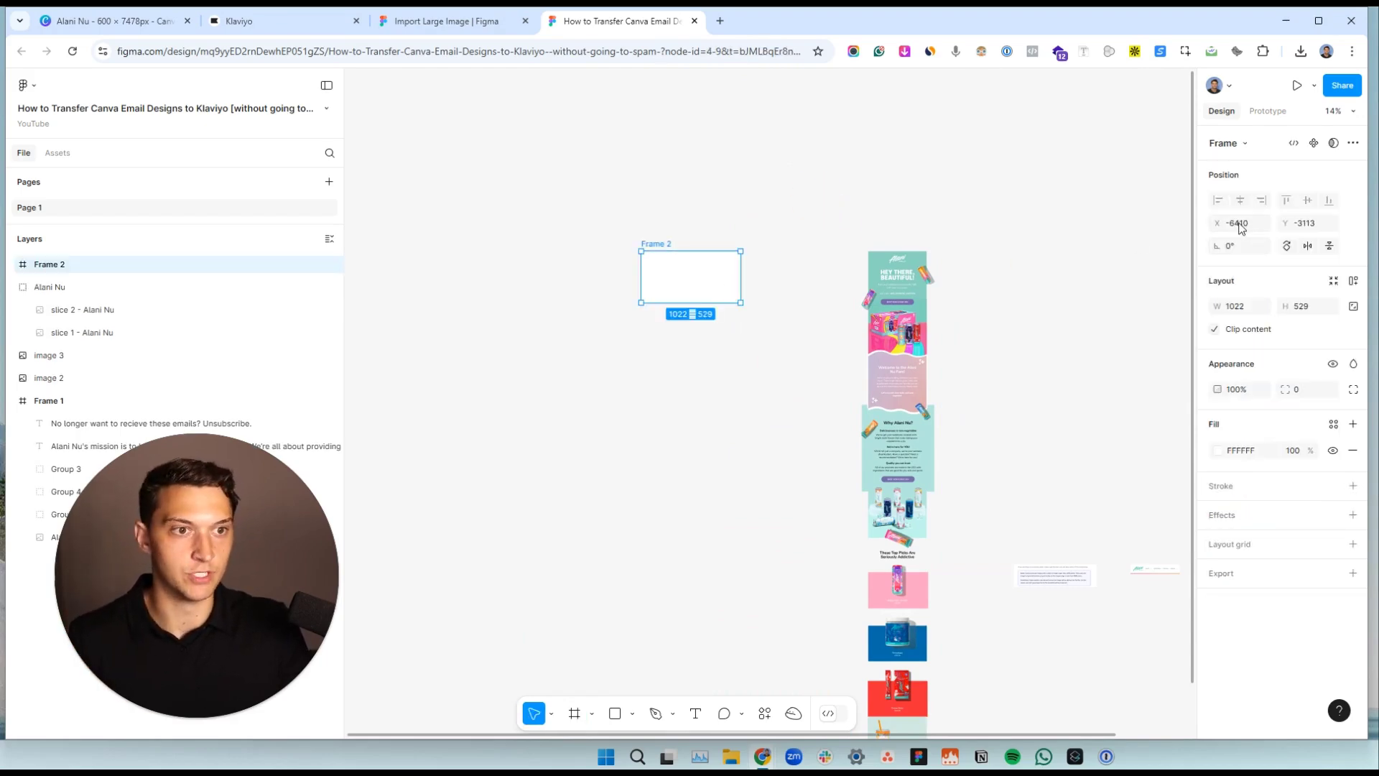
left_click(1240, 307)
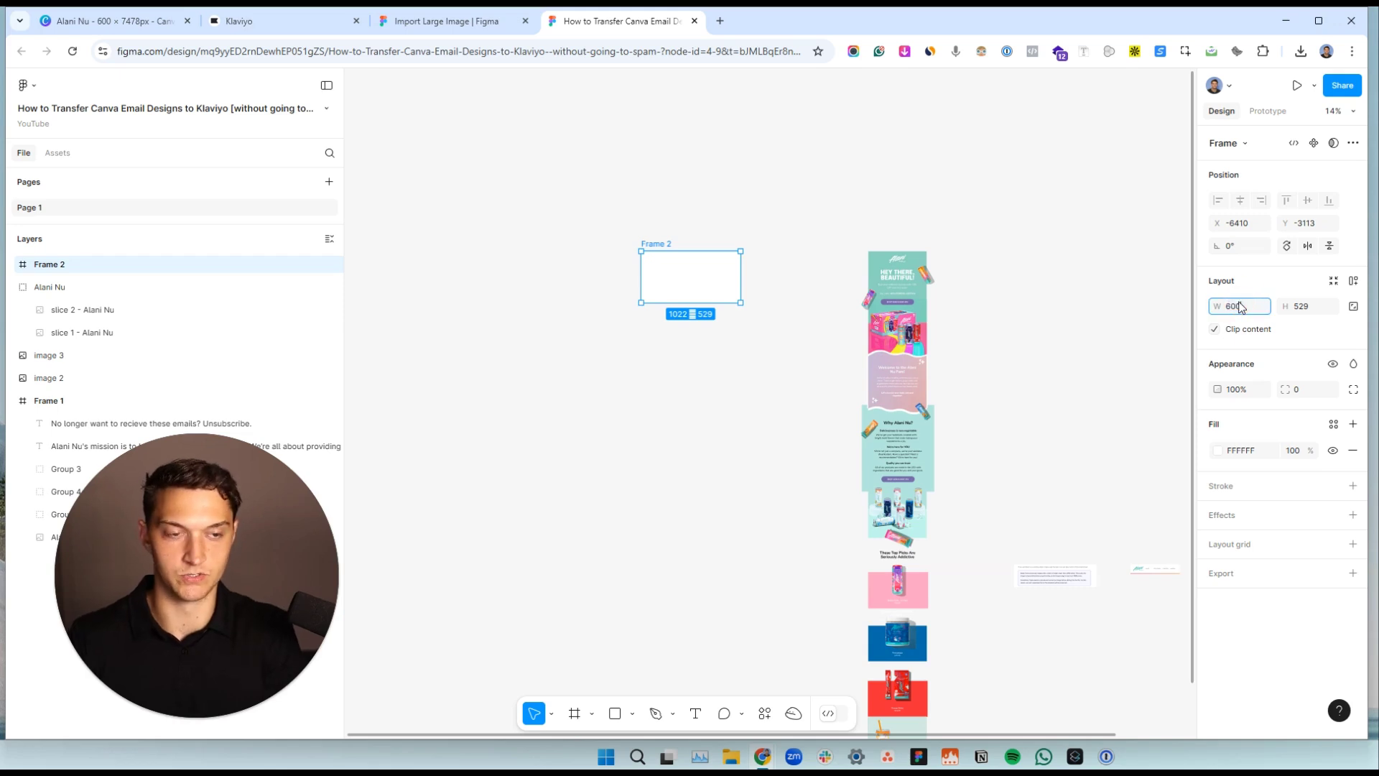
key("Return")
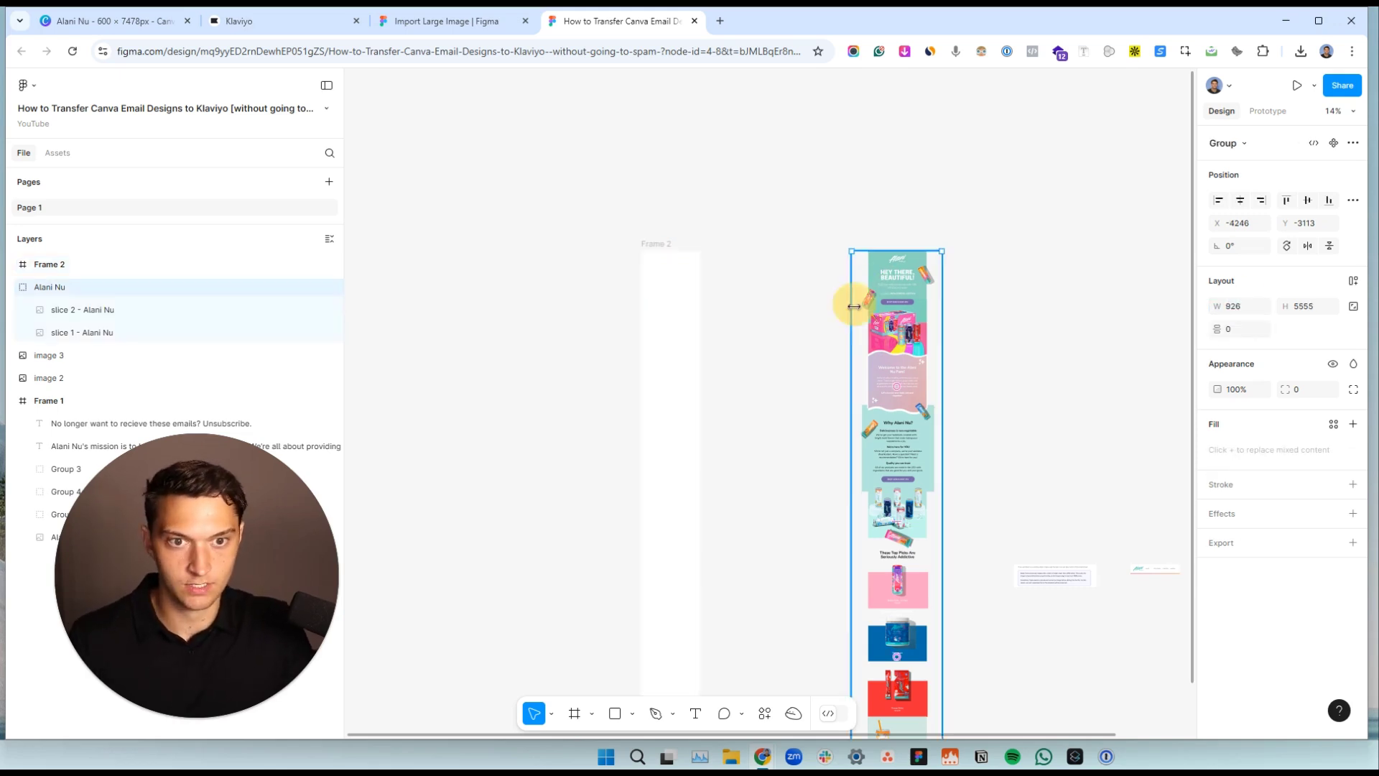
Place the Alani Nu group inside Frame 2, stretched to 939 px to align with the frame edges.
left_click_drag(853, 299, 656, 278)
scroll(675, 279, "up", 5)
scroll(694, 279, "up", 5)
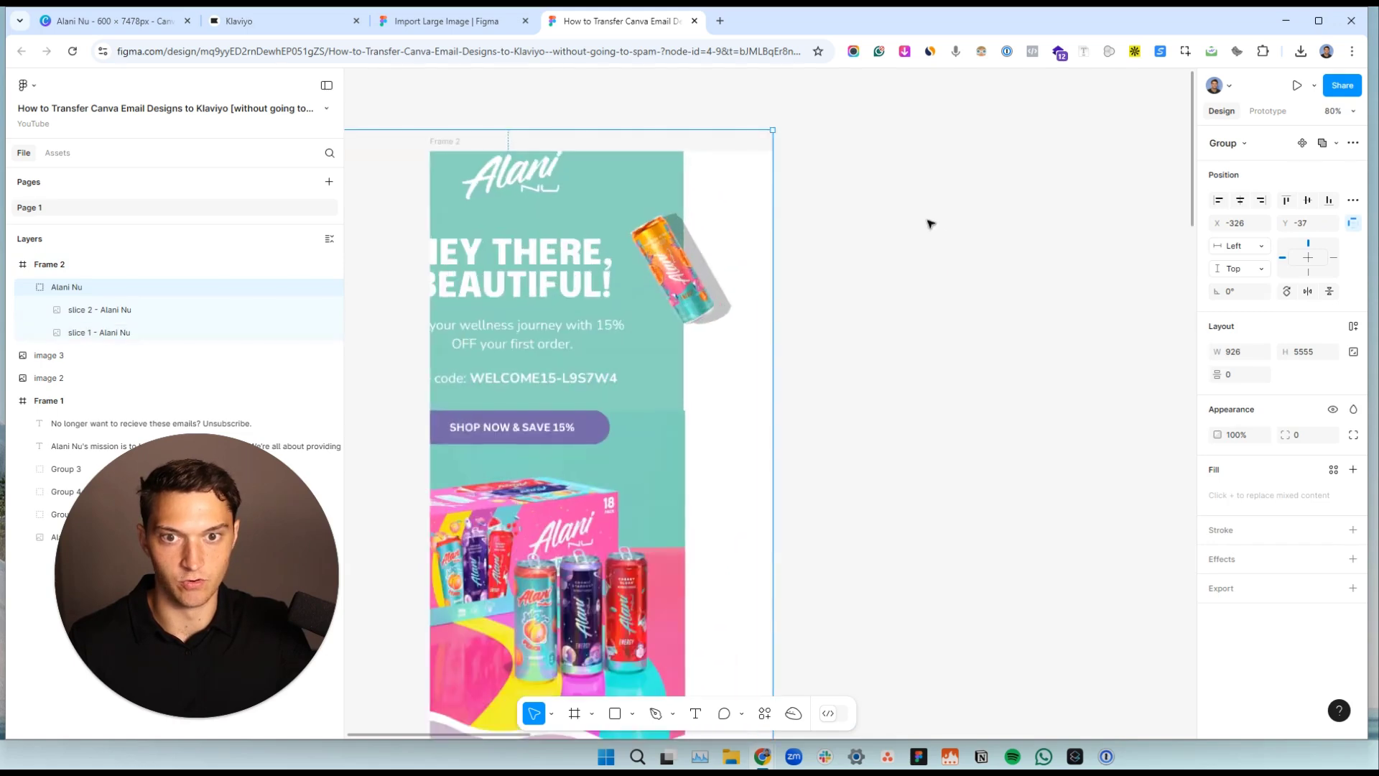
left_click_drag(568, 184, 573, 184)
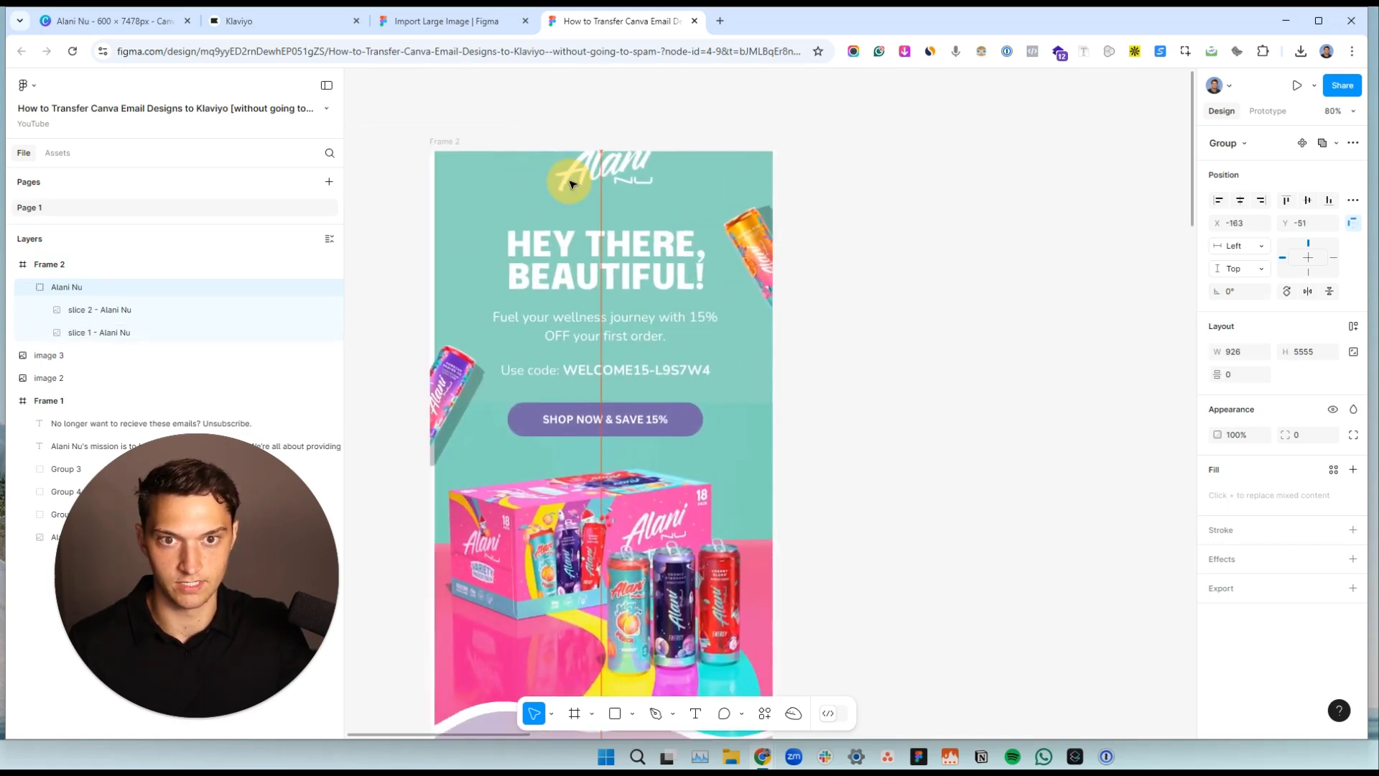
scroll(425, 194, "up", 3)
scroll(575, 189, "down", 5)
scroll(575, 189, "down", 1)
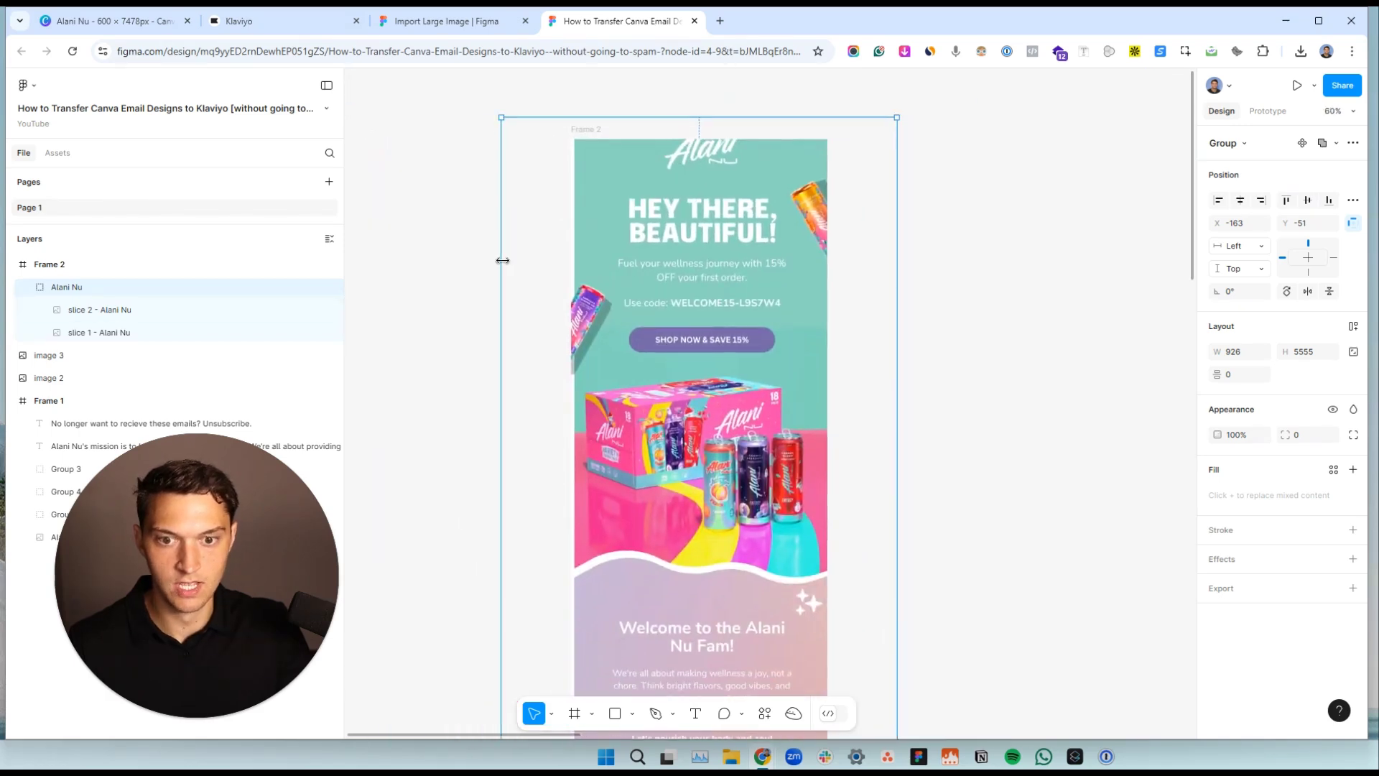
left_click_drag(503, 260, 496, 260)
left_click_drag(1286, 222, 1294, 217)
left_click(995, 181)
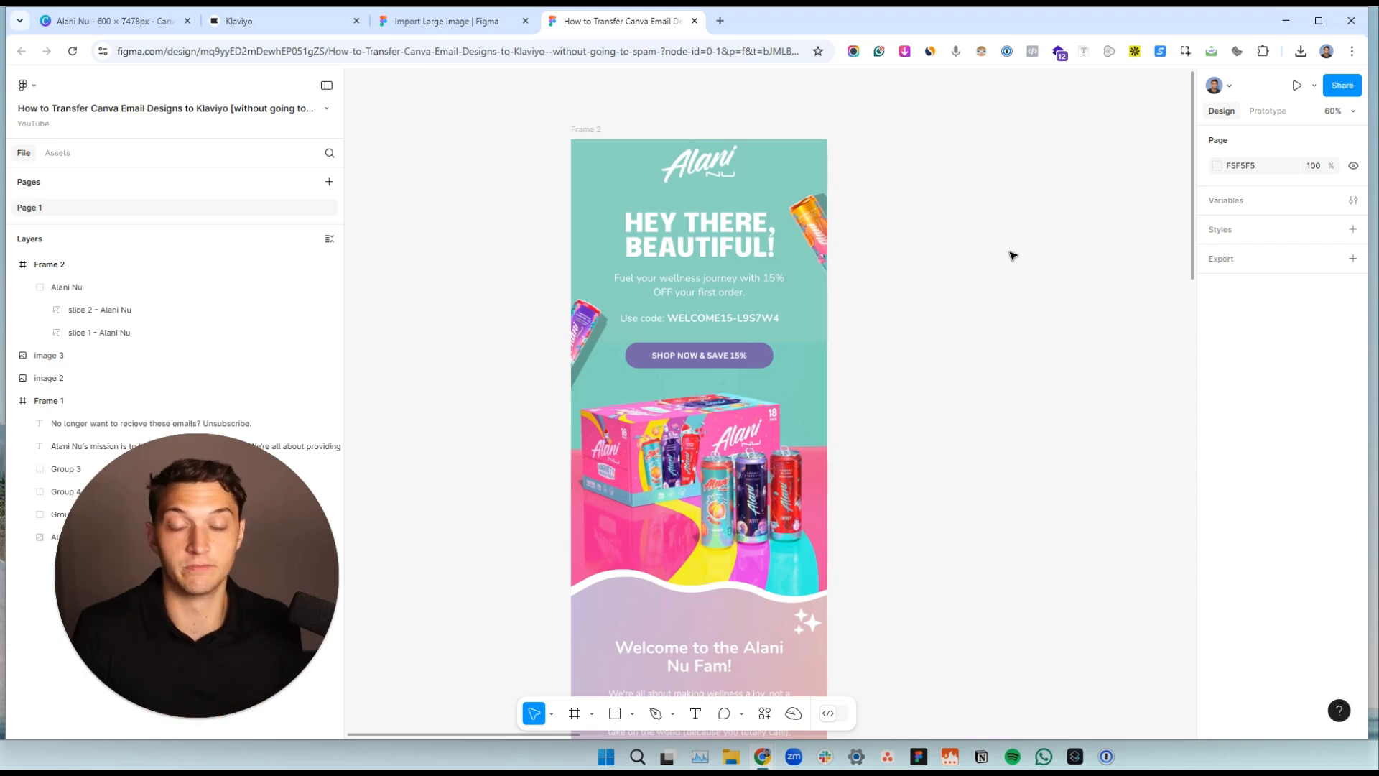
left_click(586, 129)
scroll(933, 255, "down", 3)
scroll(908, 197, "down", 5)
scroll(908, 197, "down", 3)
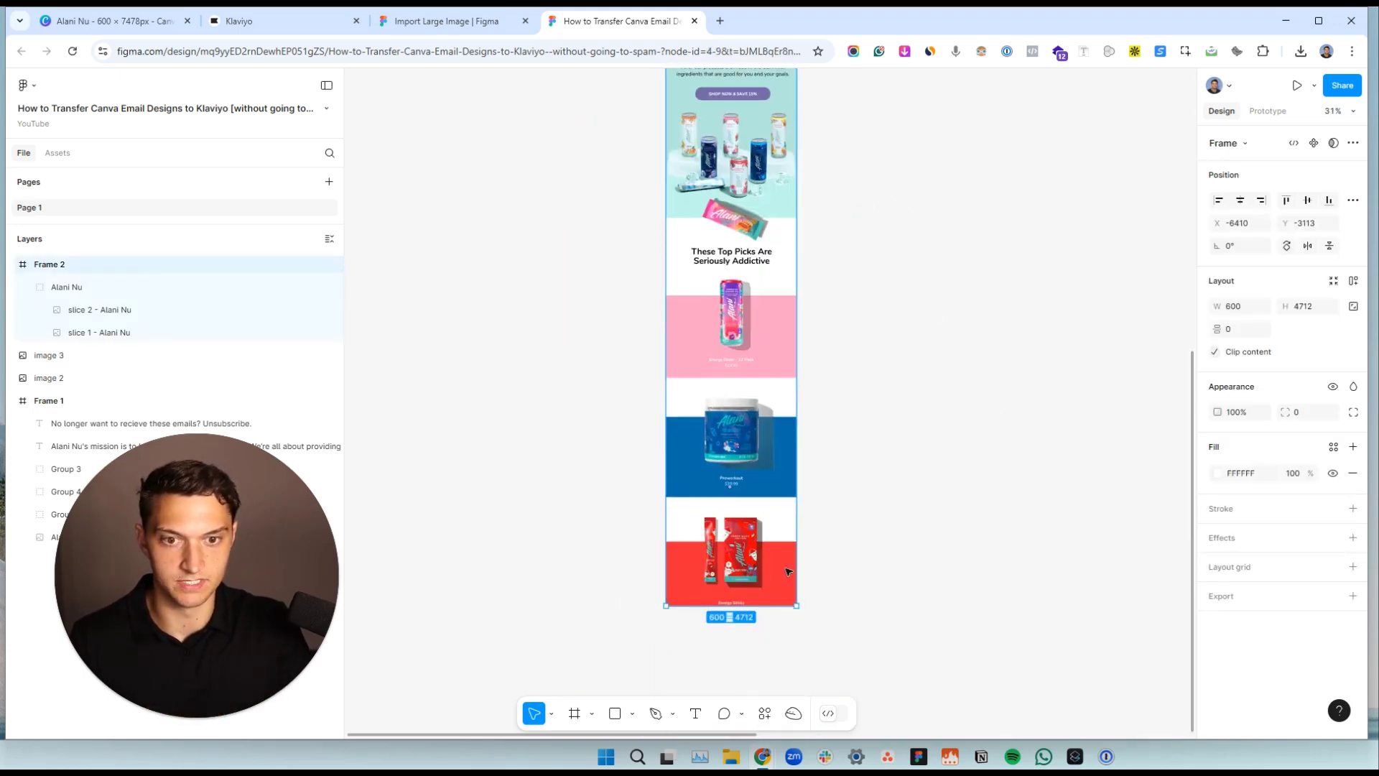
left_click(982, 278)
scroll(982, 277, "up", 3)
scroll(945, 191, "up", 10)
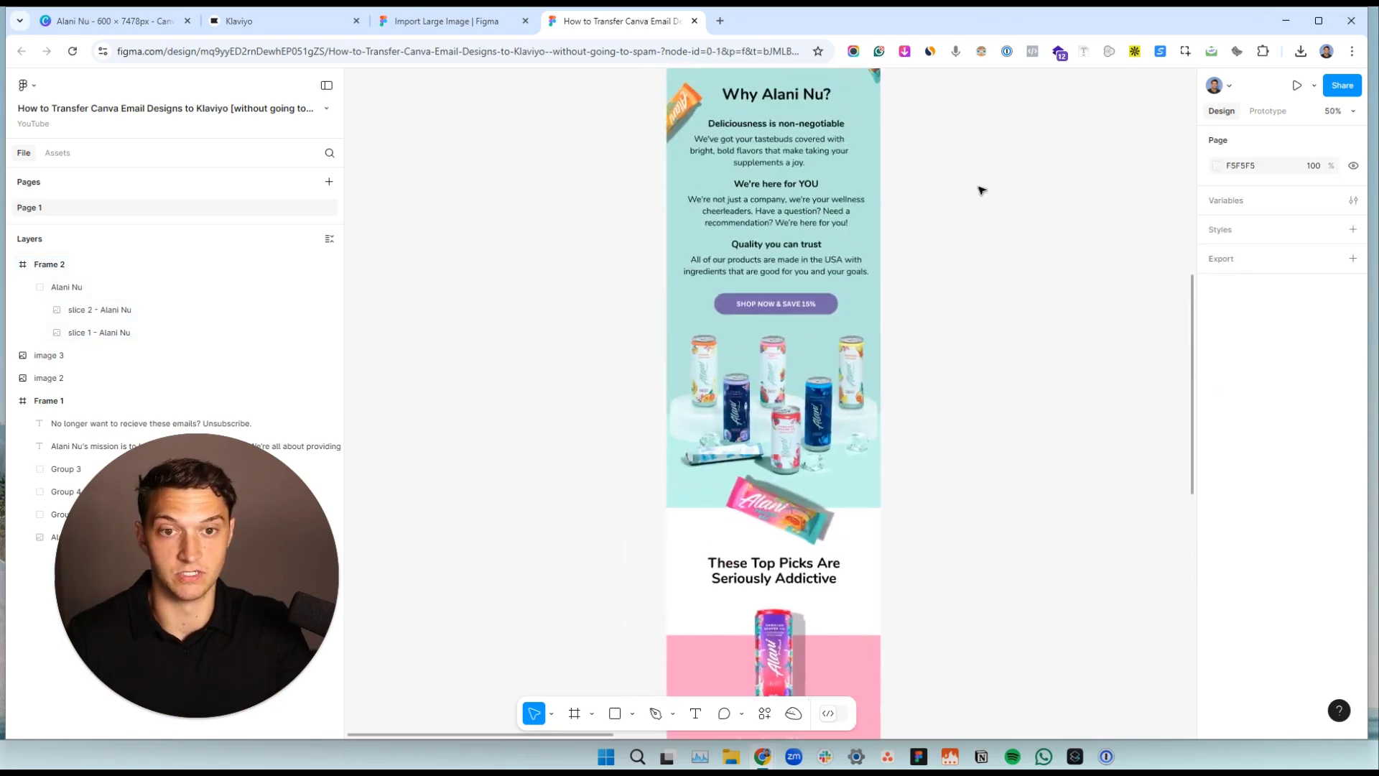
scroll(912, 180, "up", 5)
scroll(751, 223, "up", 5)
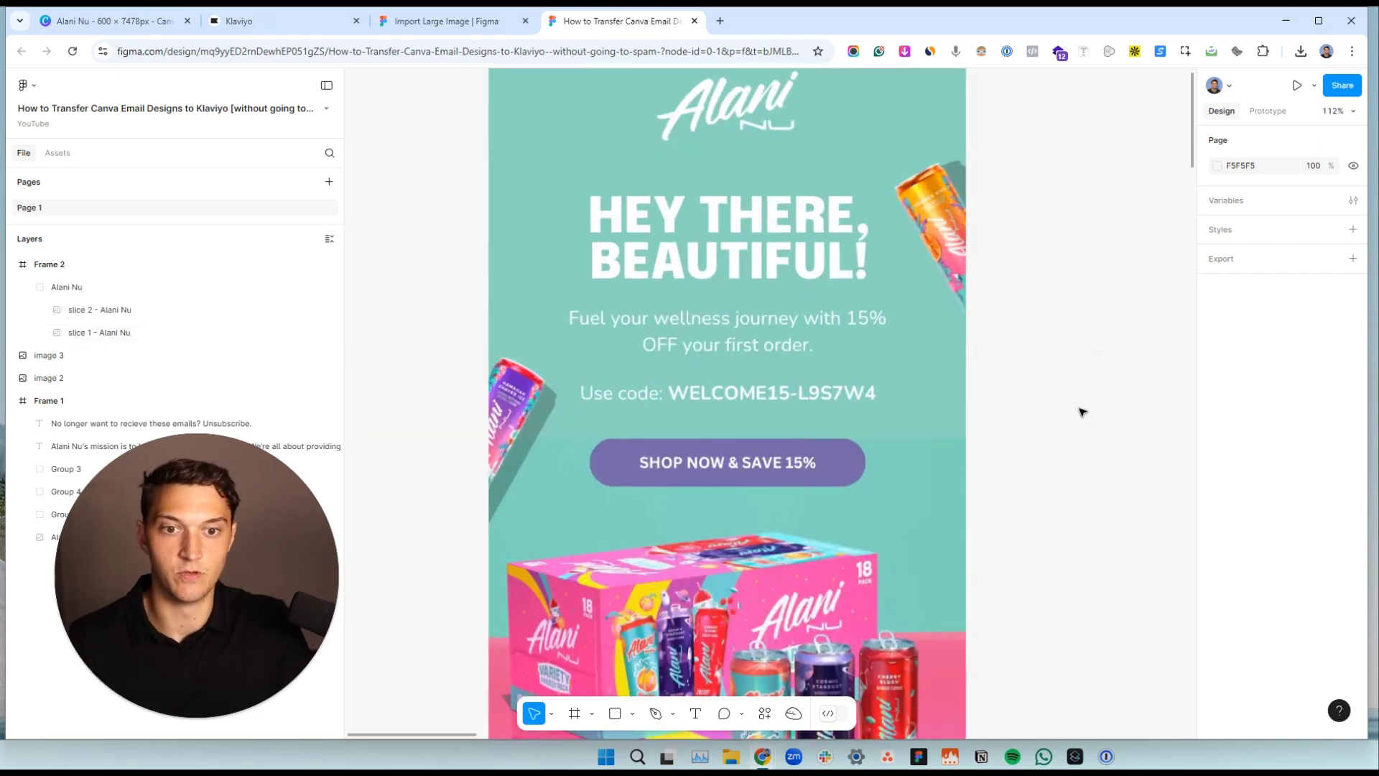
scroll(1001, 256, "down", 10)
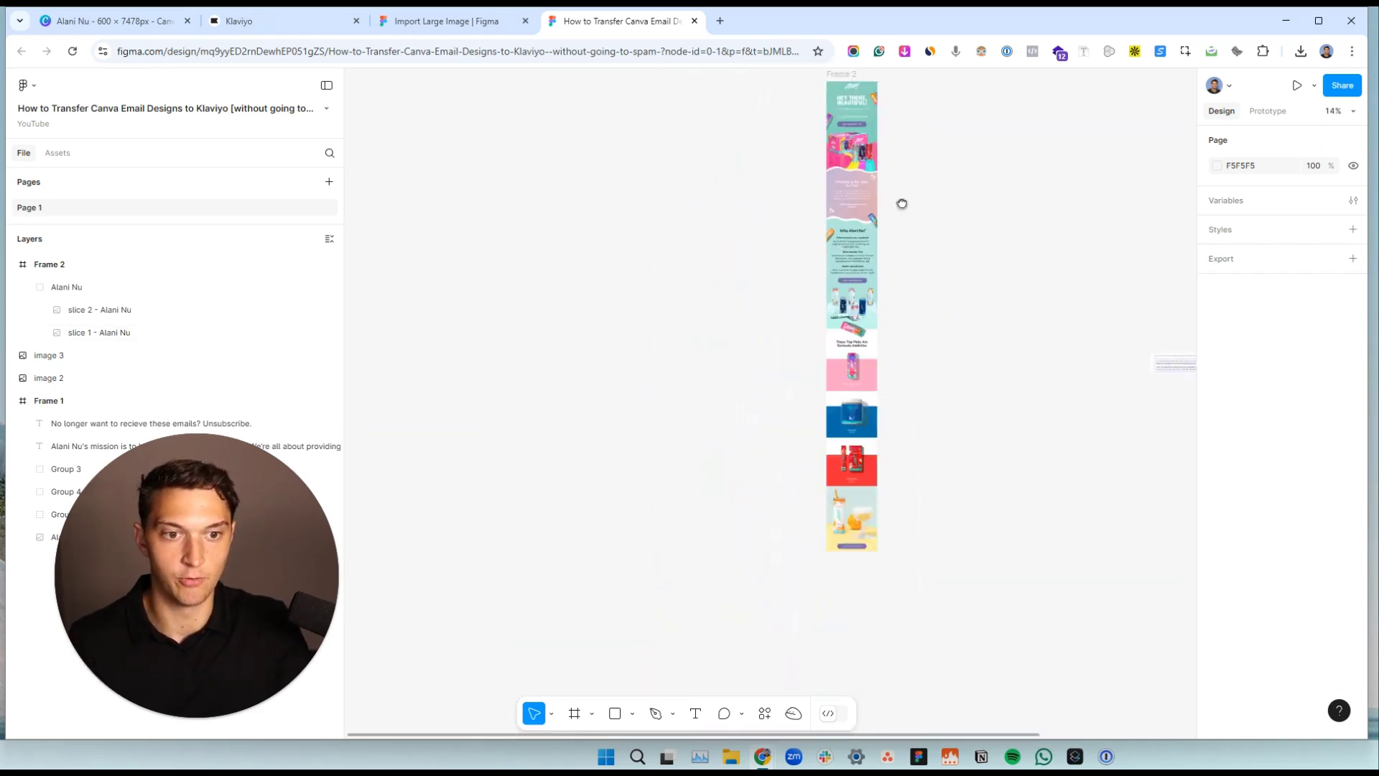
scroll(902, 203, "down", 3)
left_click_drag(735, 143, 854, 183)
left_click_drag(948, 196, 781, 164)
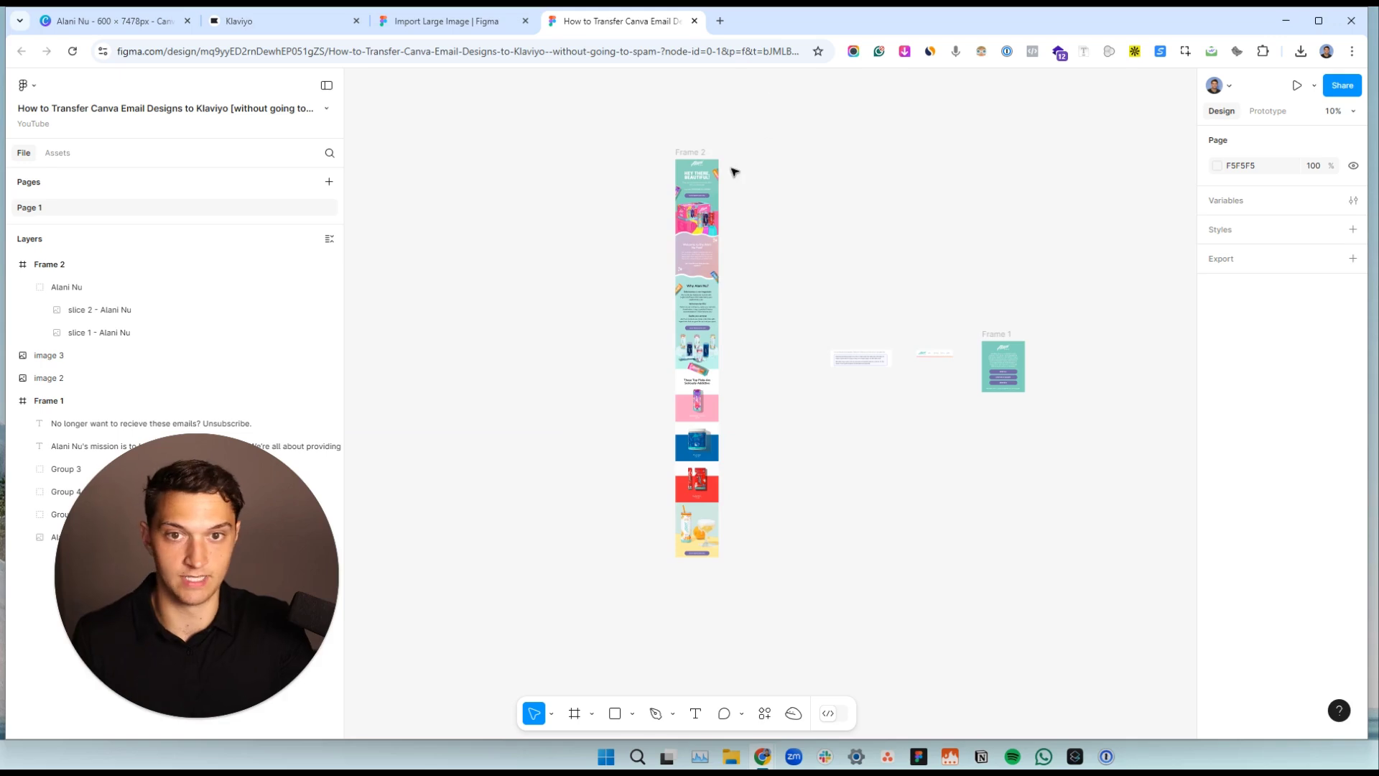
scroll(734, 171, "up", 3)
scroll(810, 154, "up", 4)
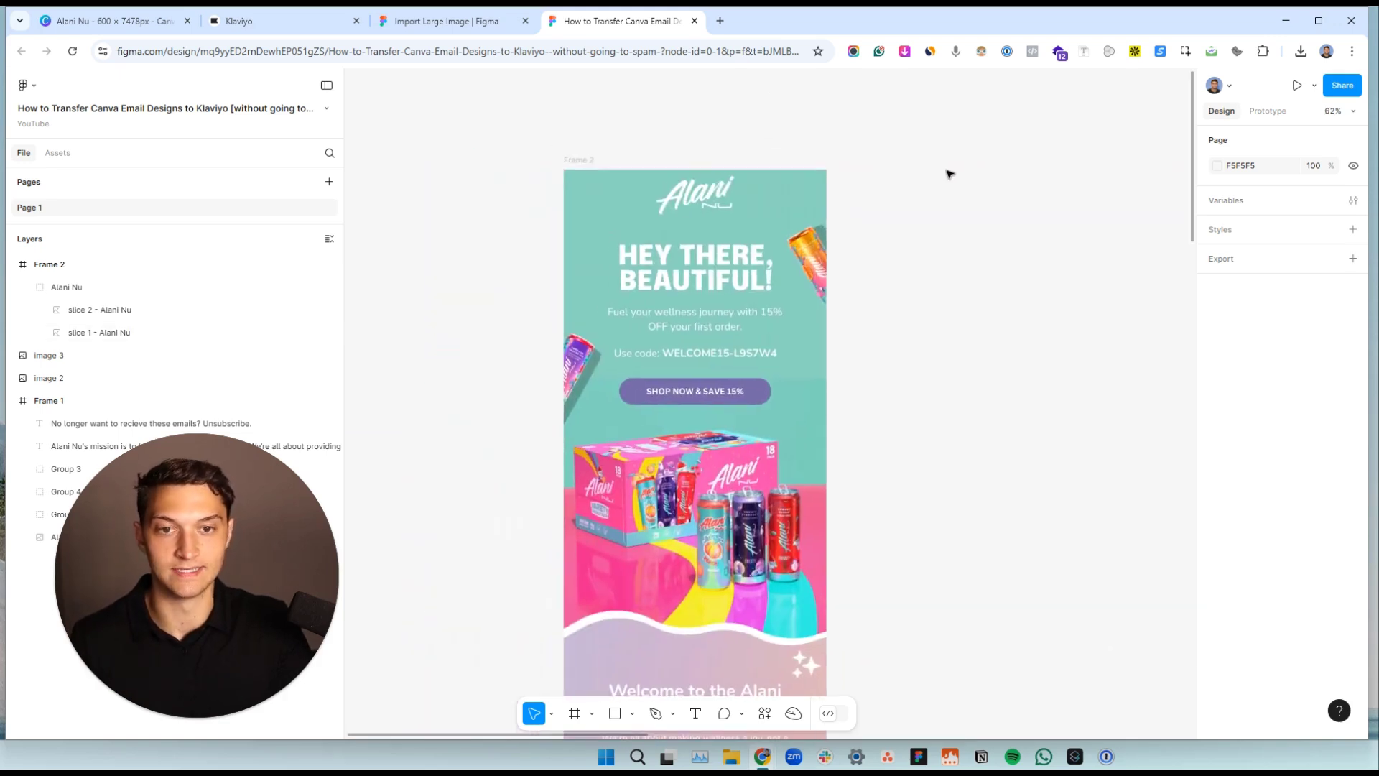
Draw Slice 1 (600 × 459) over the email's greeting header.
key("s")
scroll(562, 197, "up", 3)
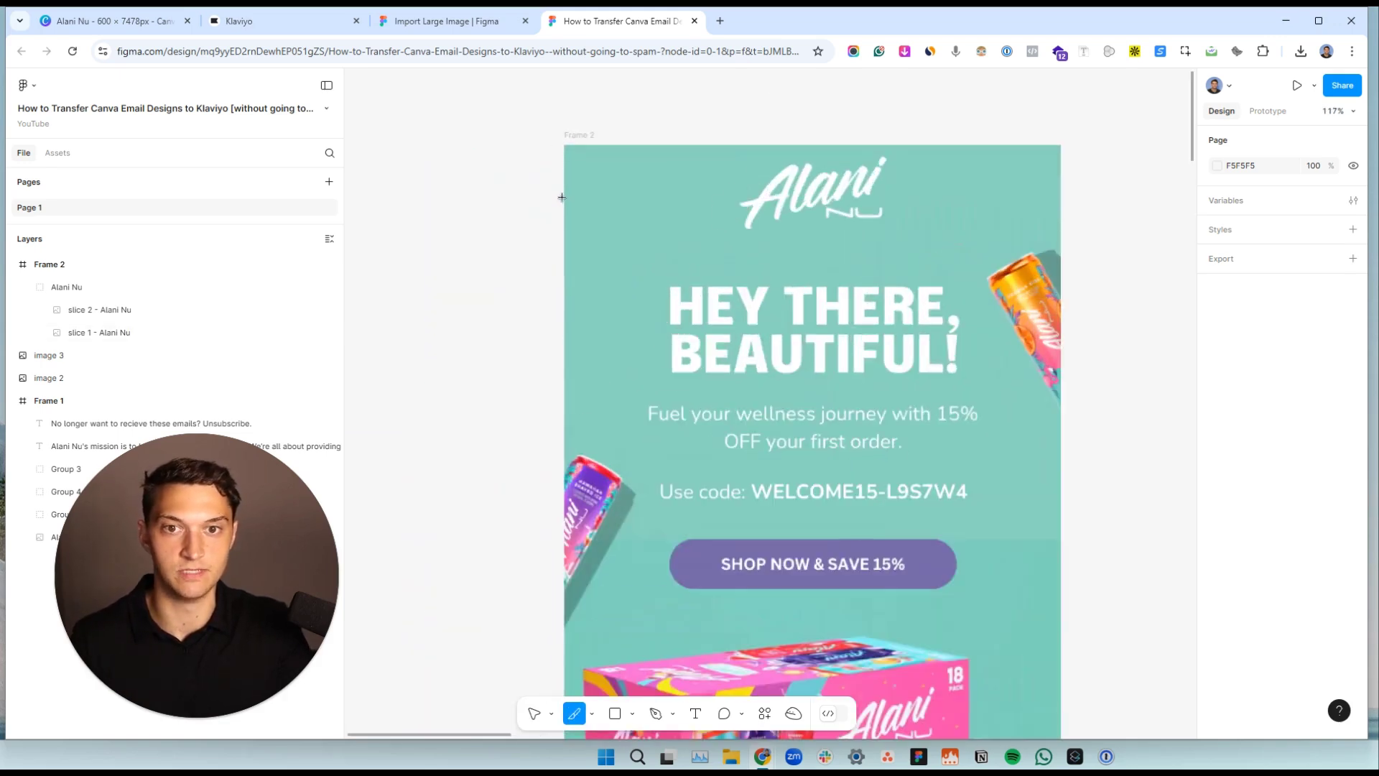
left_click_drag(568, 147, 1057, 526)
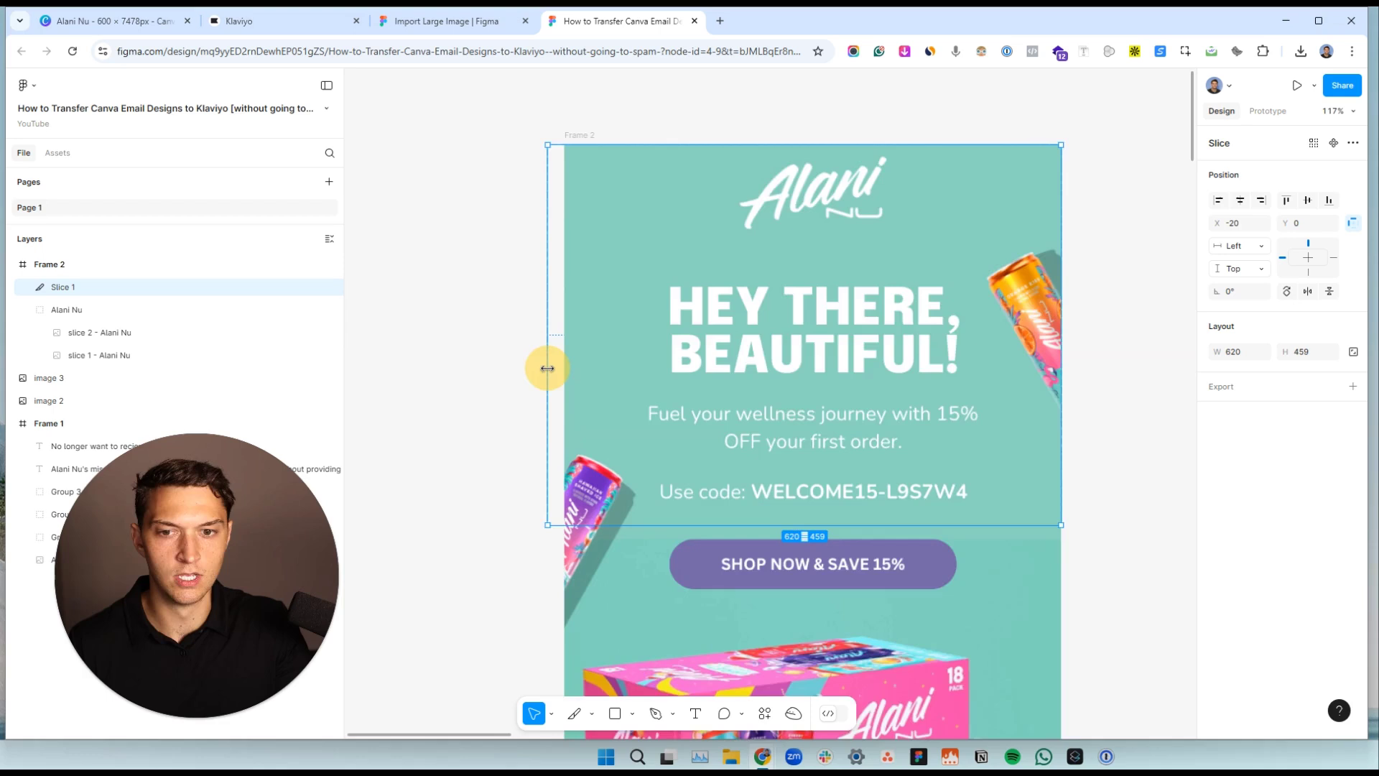
scroll(546, 367, "right", 3)
scroll(916, 128, "up", 5)
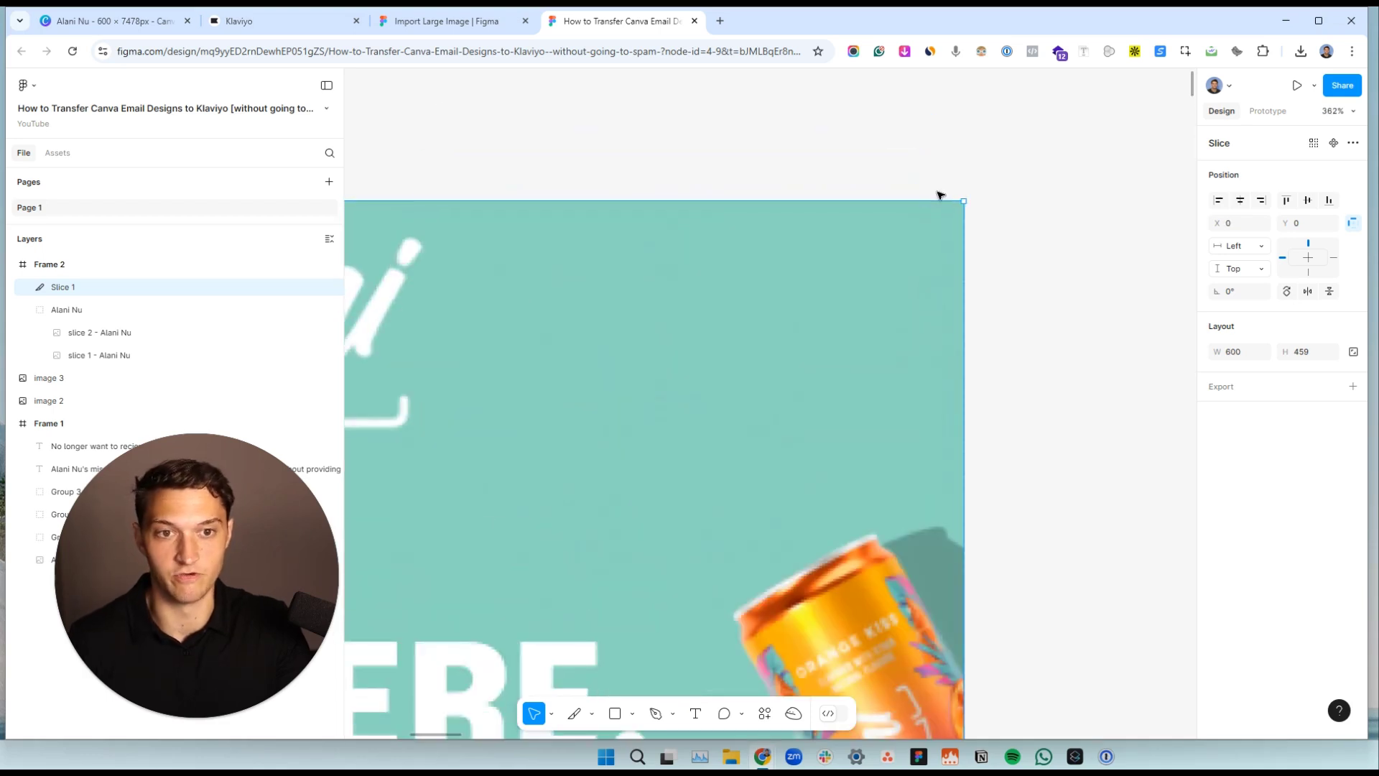
left_click_drag(938, 197, 1167, 141)
scroll(948, 240, "up", 4)
scroll(1167, 142, "down", 12)
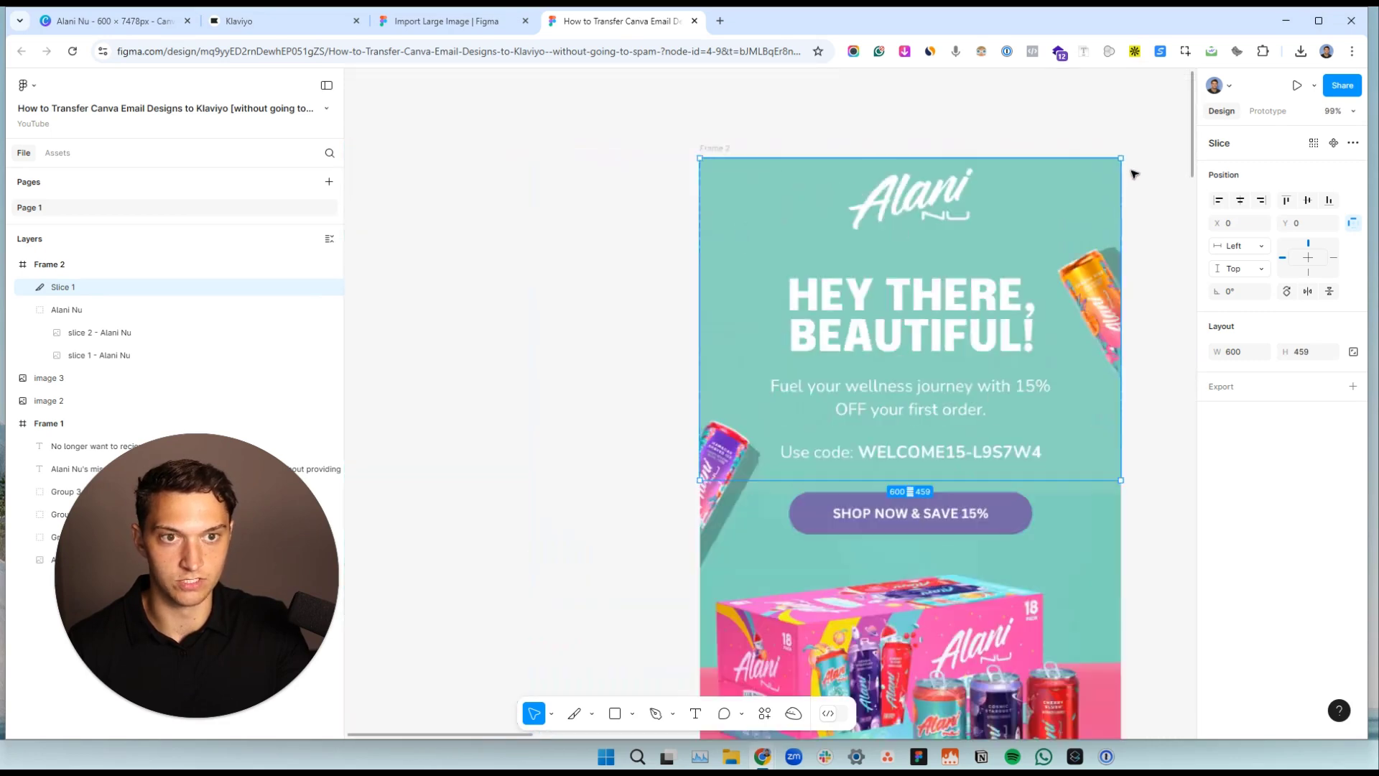
scroll(1007, 149, "down", 6)
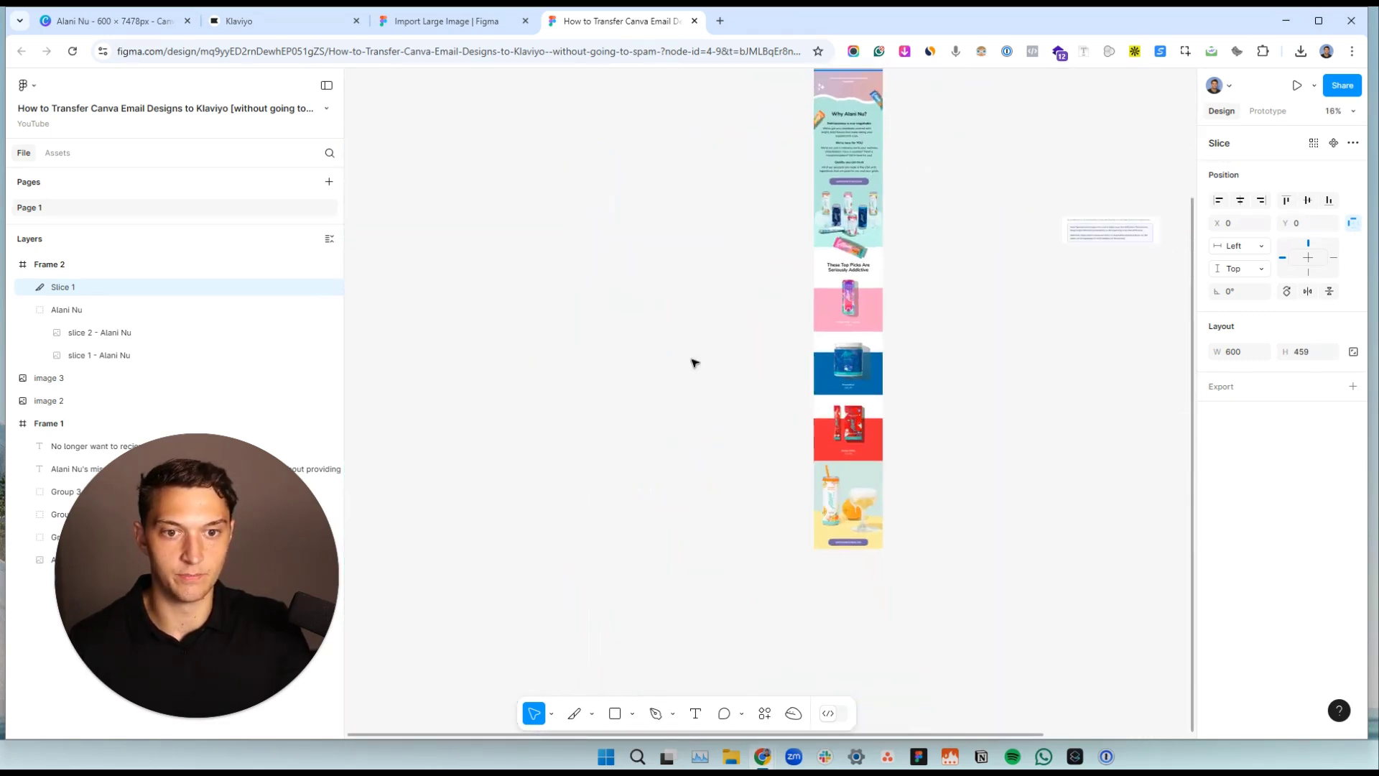
scroll(948, 180, "up", 5)
scroll(913, 215, "up", 8)
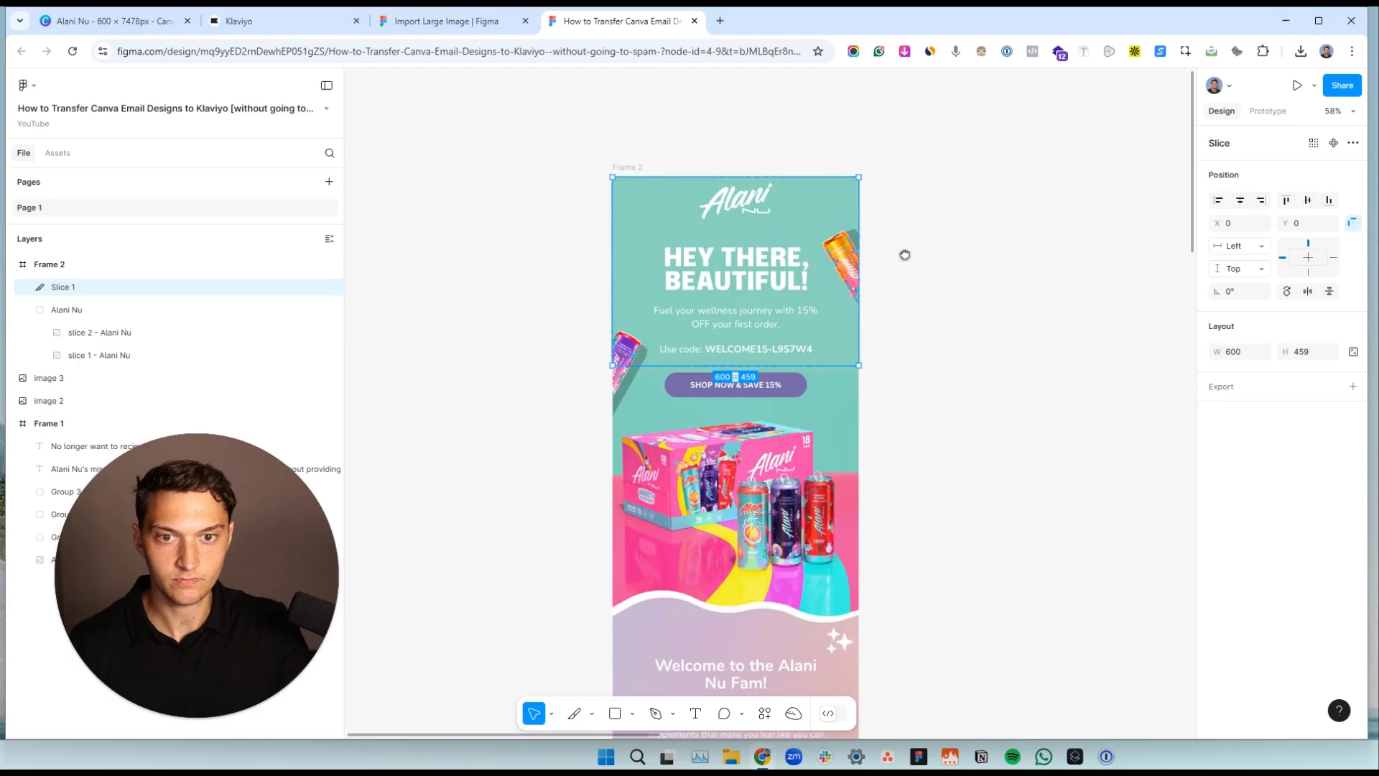
scroll(917, 233, "down", 3)
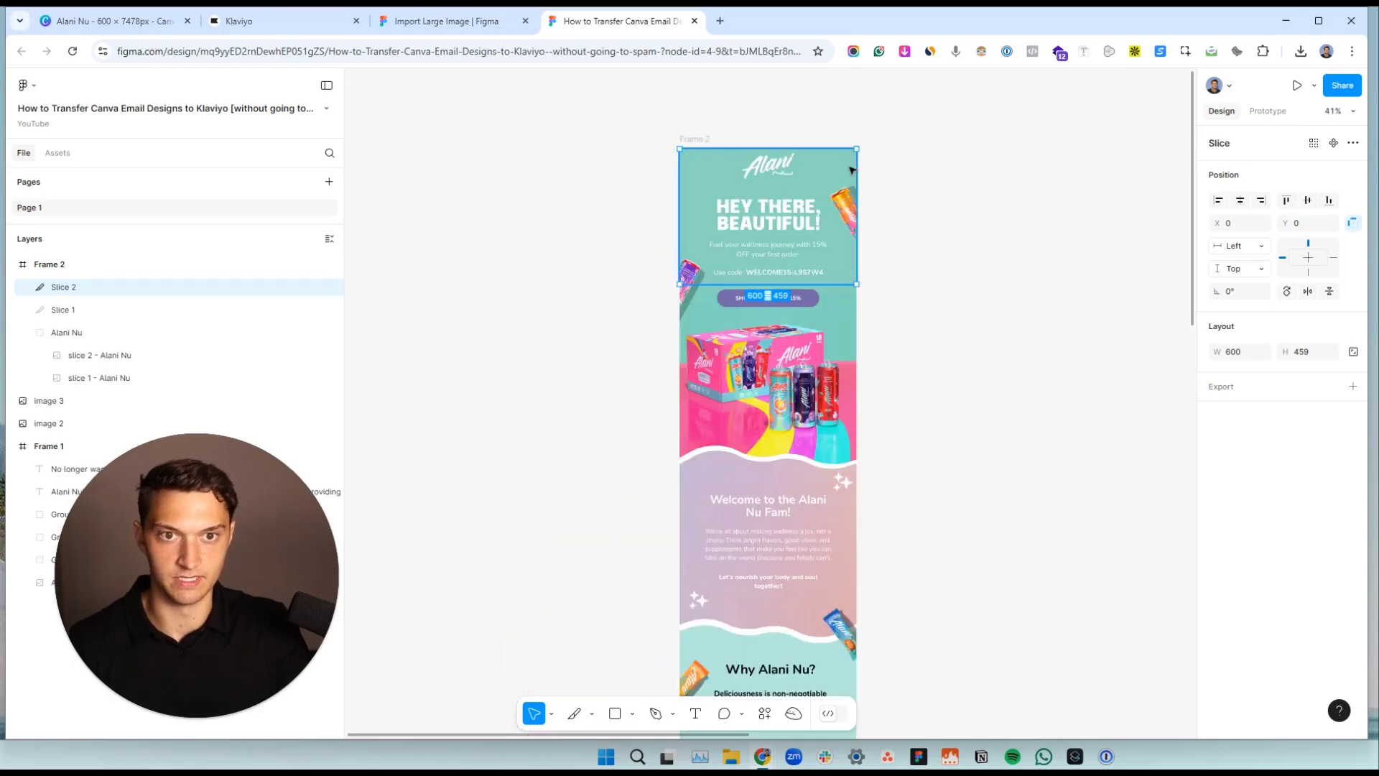
Draw Slice 2 (600 × 564) over the Shop Now button and product box below it.
mouse_move(680, 281)
left_mouse_down()
mouse_move(874, 403)
mouse_move(889, 465)
left_mouse_up()
scroll(877, 430, "up", 3)
scroll(540, 379, "up", 10)
scroll(570, 320, "down", 10)
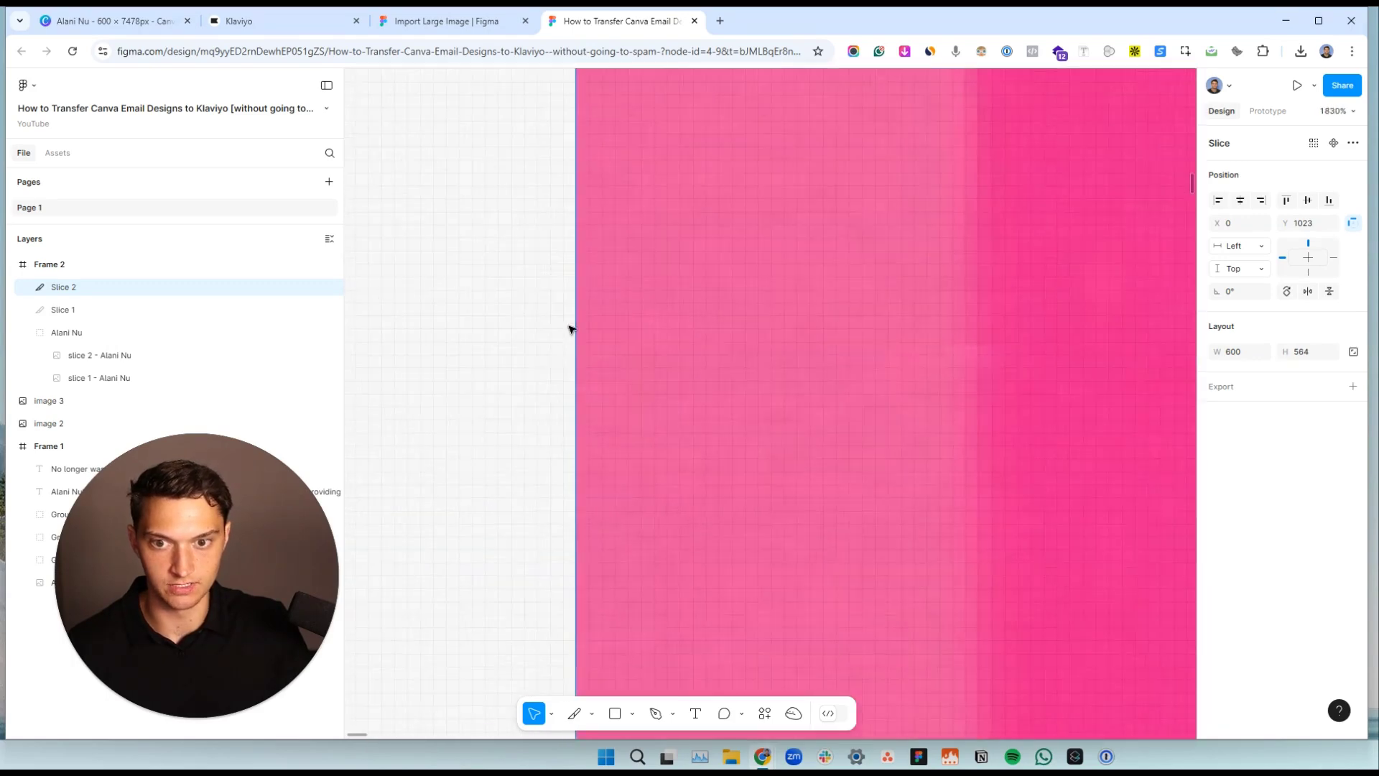
scroll(977, 417, "down", 4)
scroll(934, 403, "up", 5)
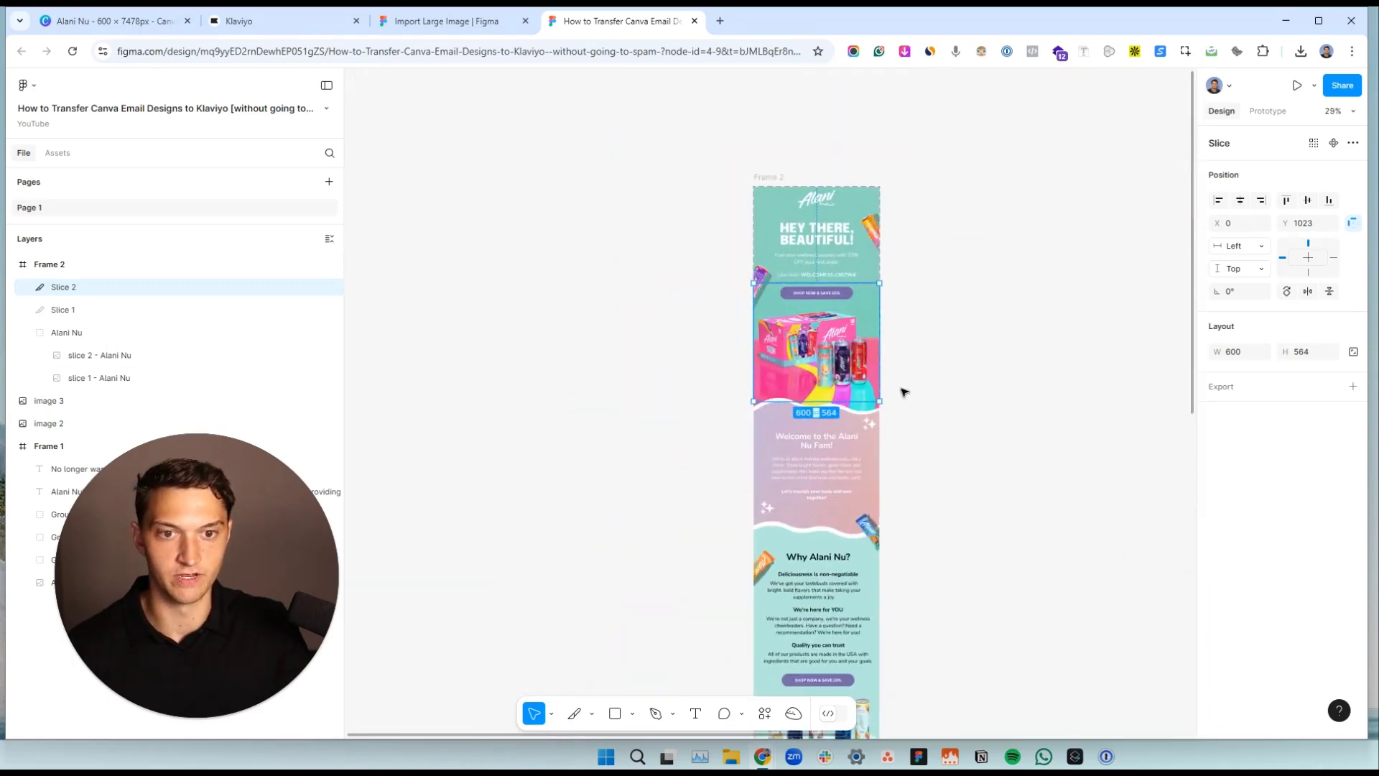
Draw Slice 3 (600 × 590) over the welcome section.
key("ctrl+d")
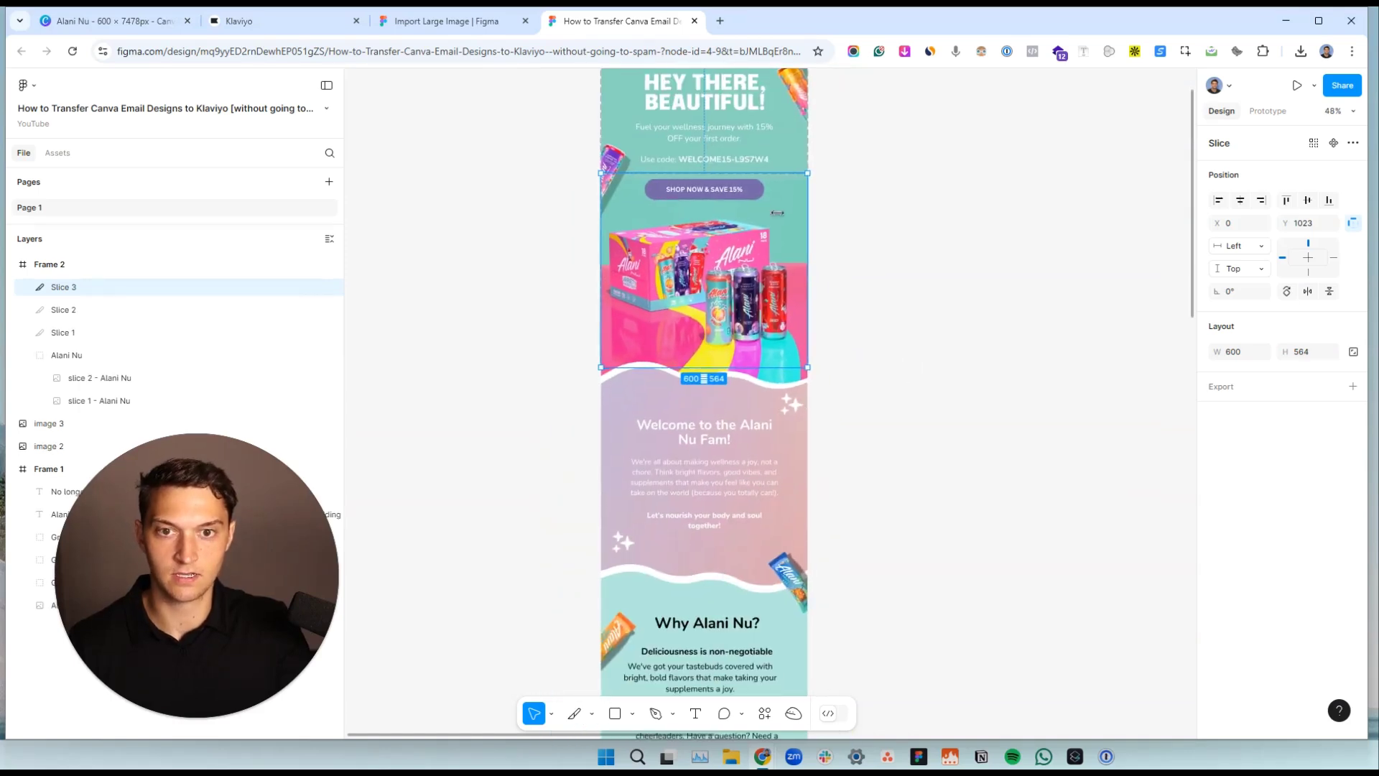
left_click_drag(809, 561, 838, 569)
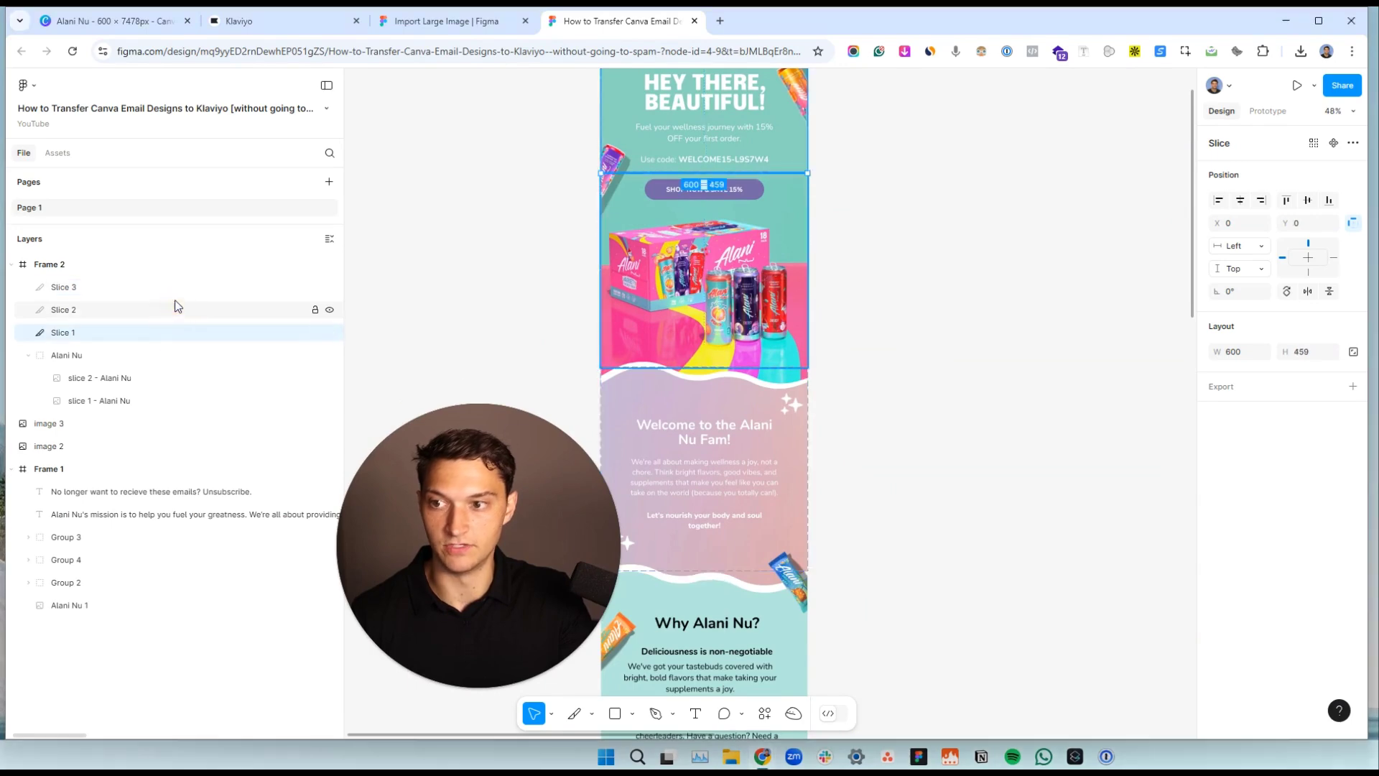
left_click(174, 310)
left_click(172, 287)
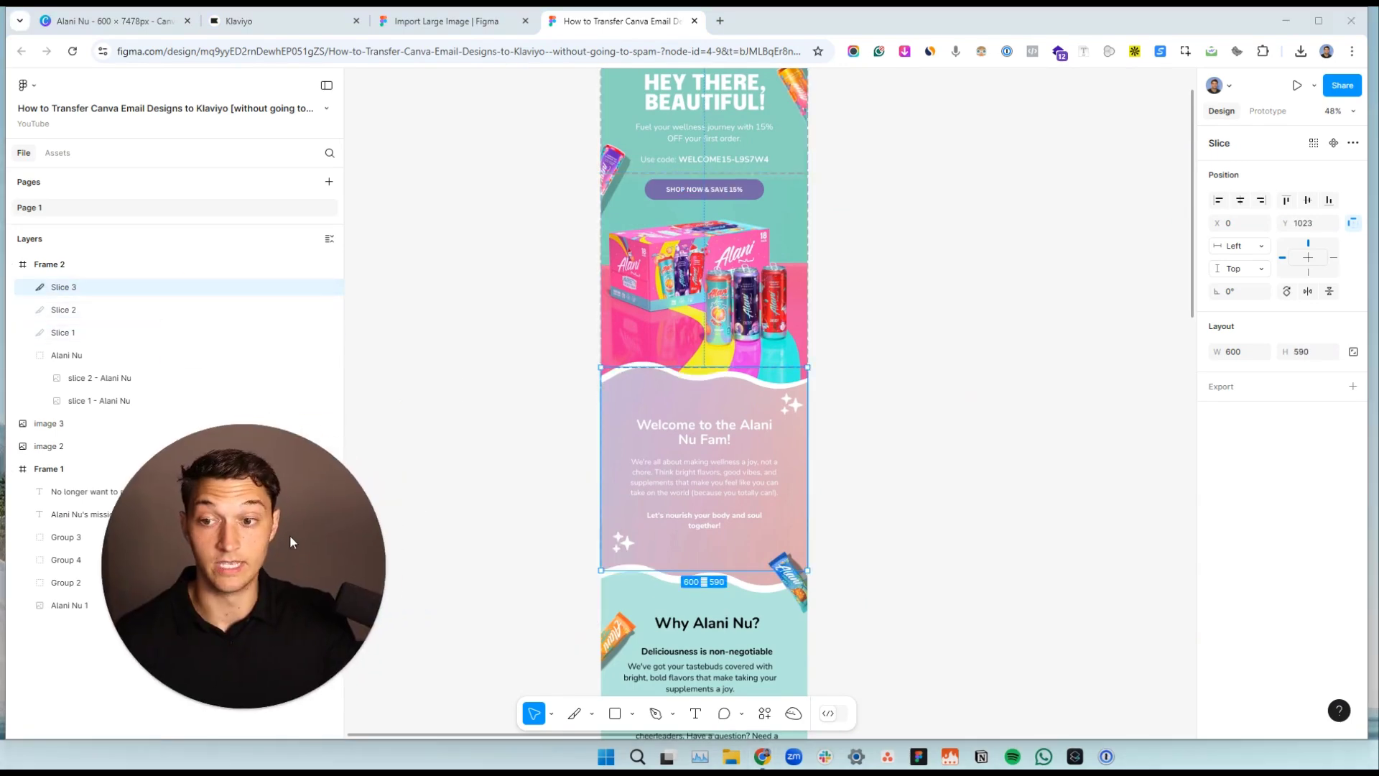
Duplicate Slice 3 into Slice 4 (600 × 783) fitted over the "Why Alani Nu?" section.
left_click_drag(991, 506, 1029, 272)
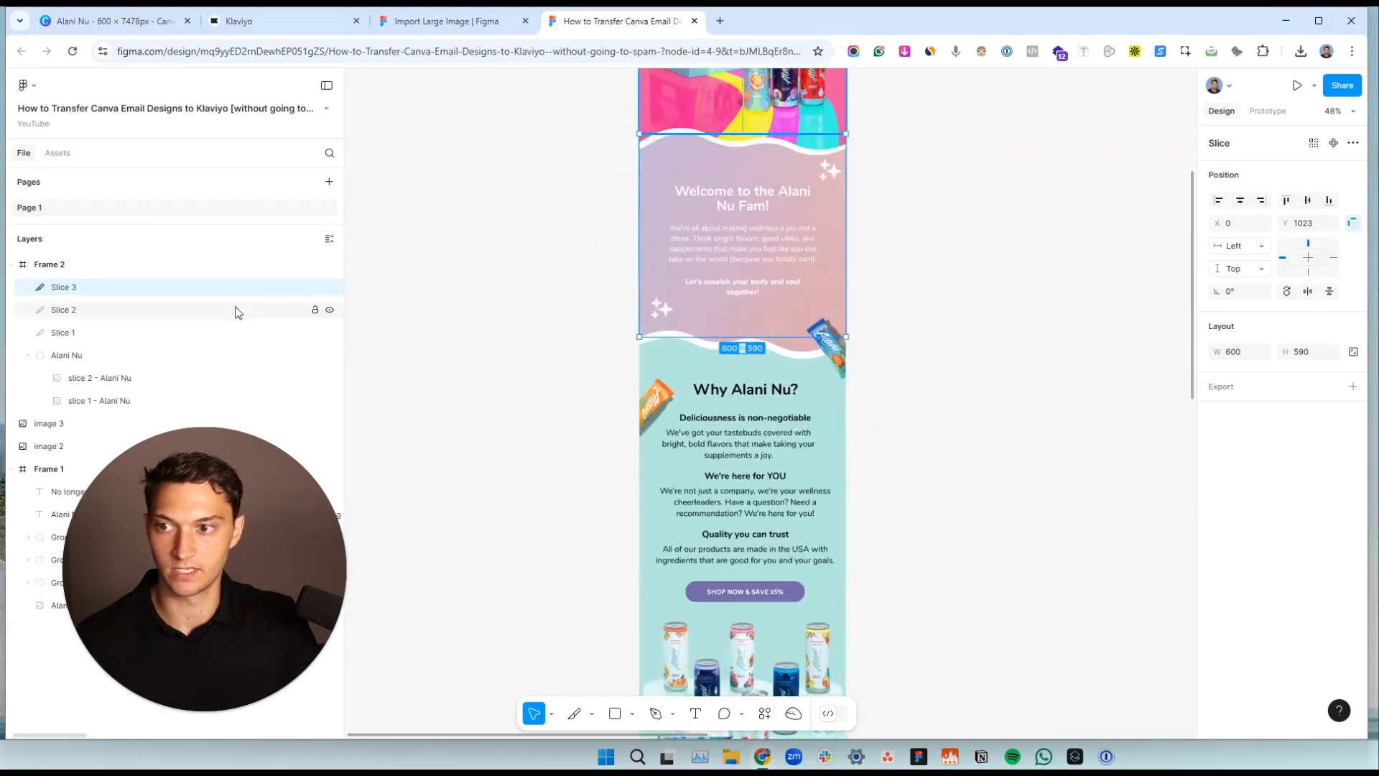
key("ctrl+d")
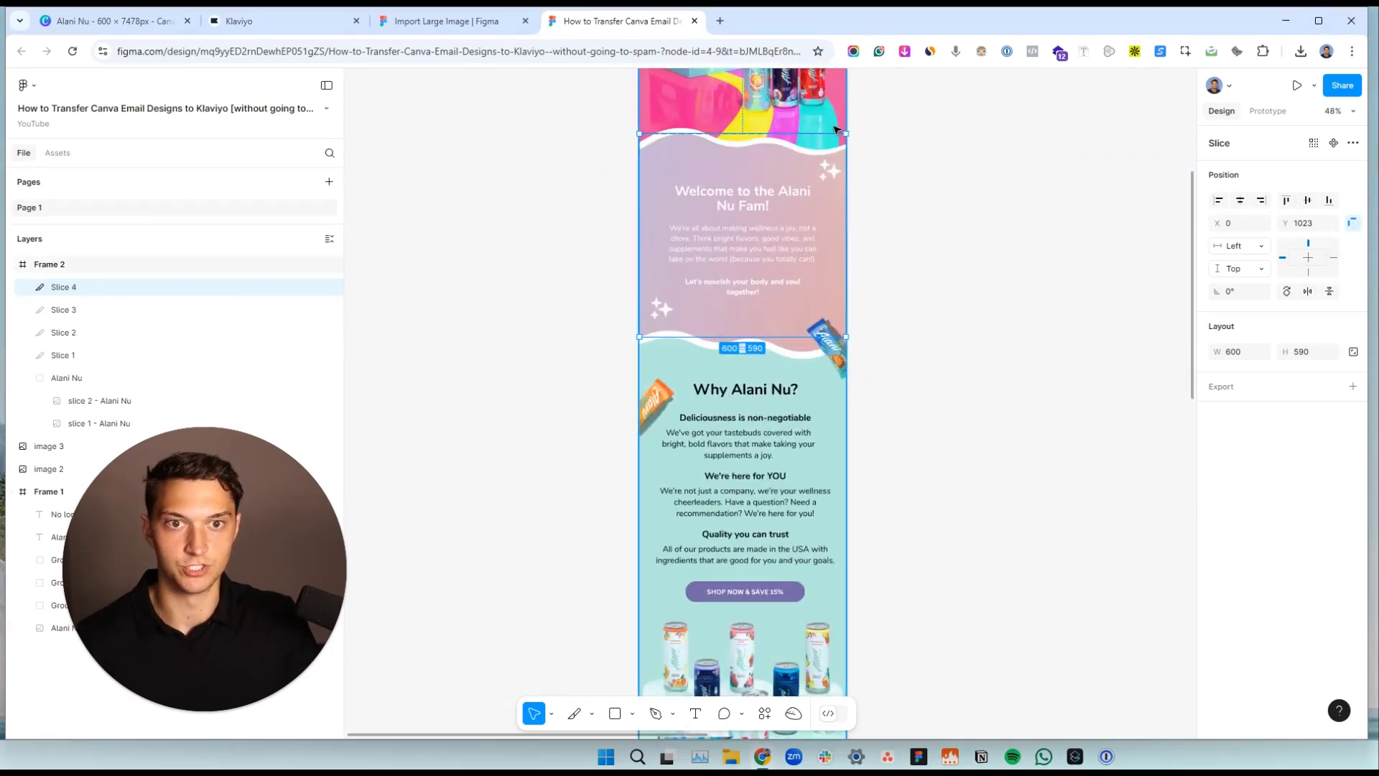
left_click_drag(836, 134, 890, 601)
scroll(867, 612, "up", 5)
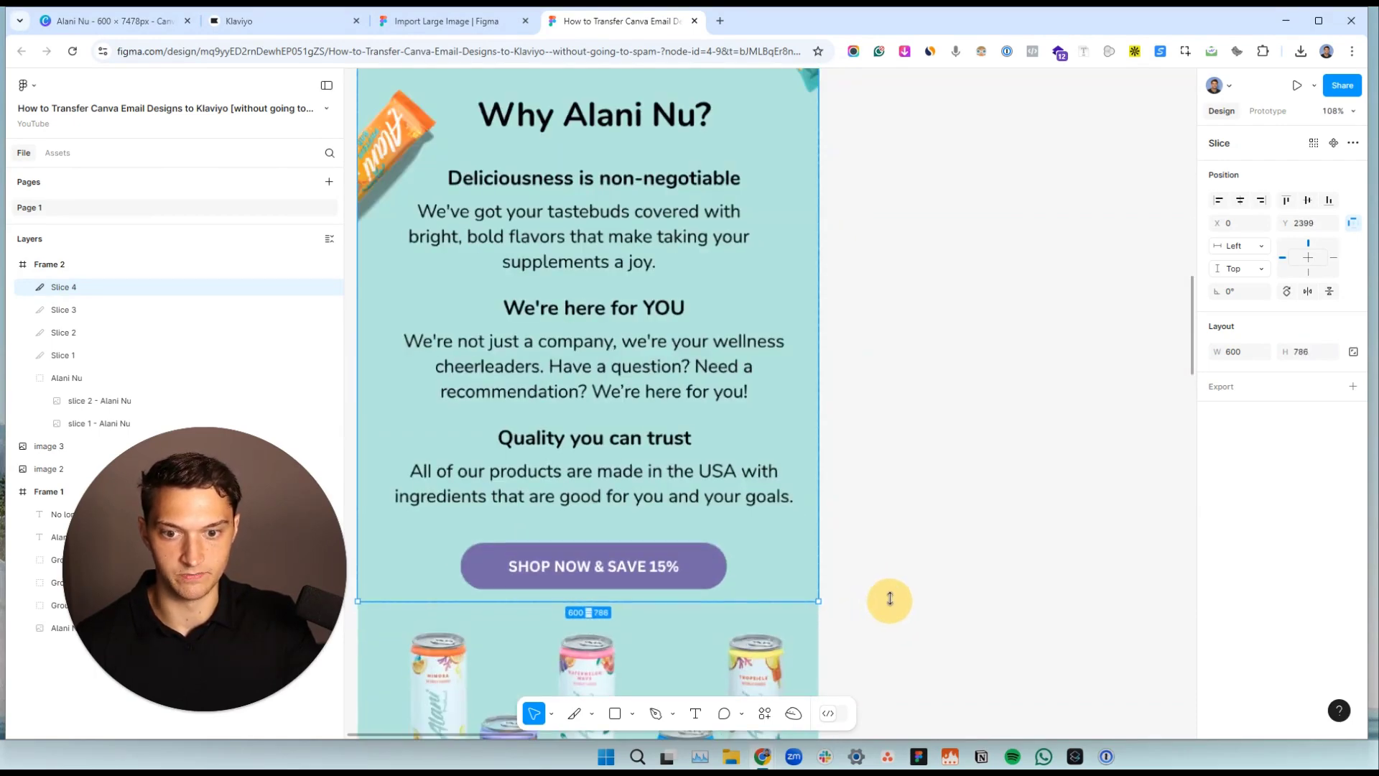
scroll(931, 600, "down", 8)
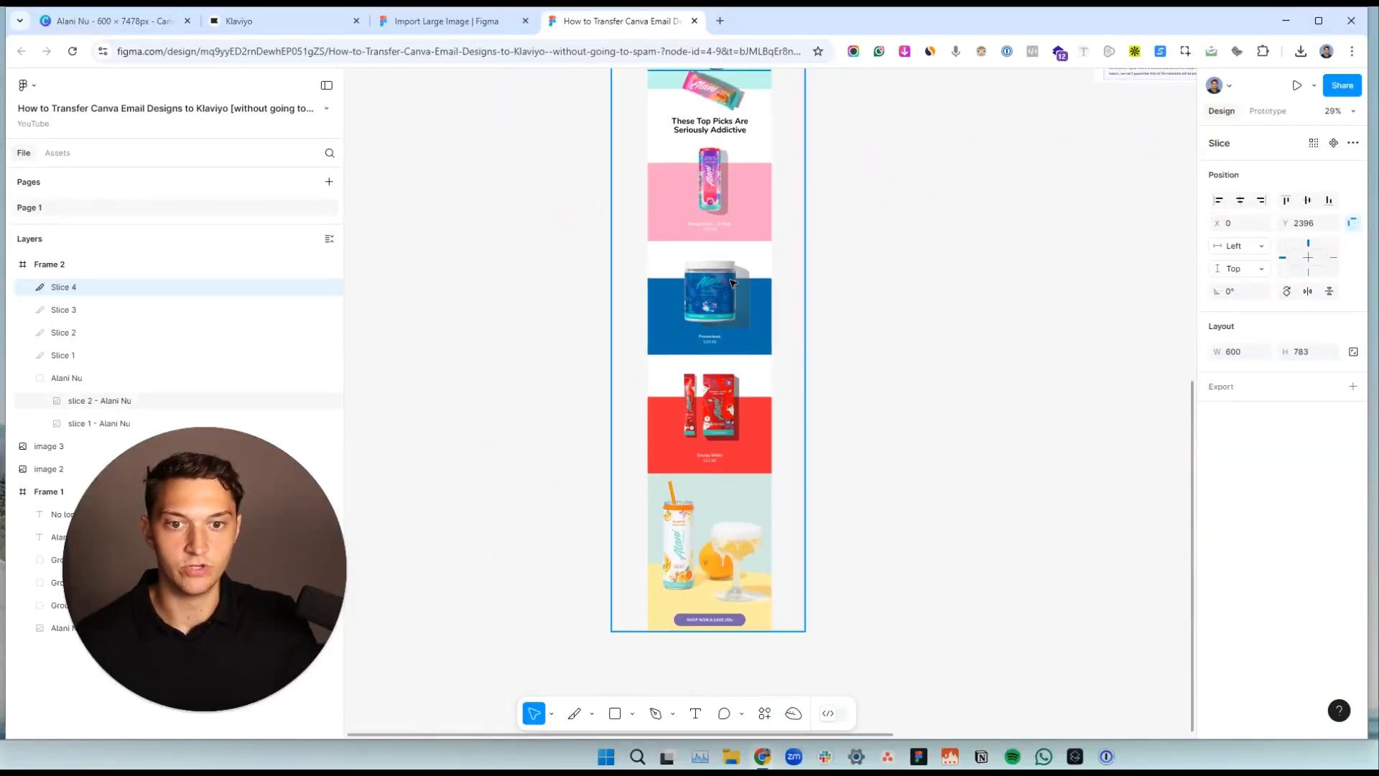
scroll(905, 348, "up", 6)
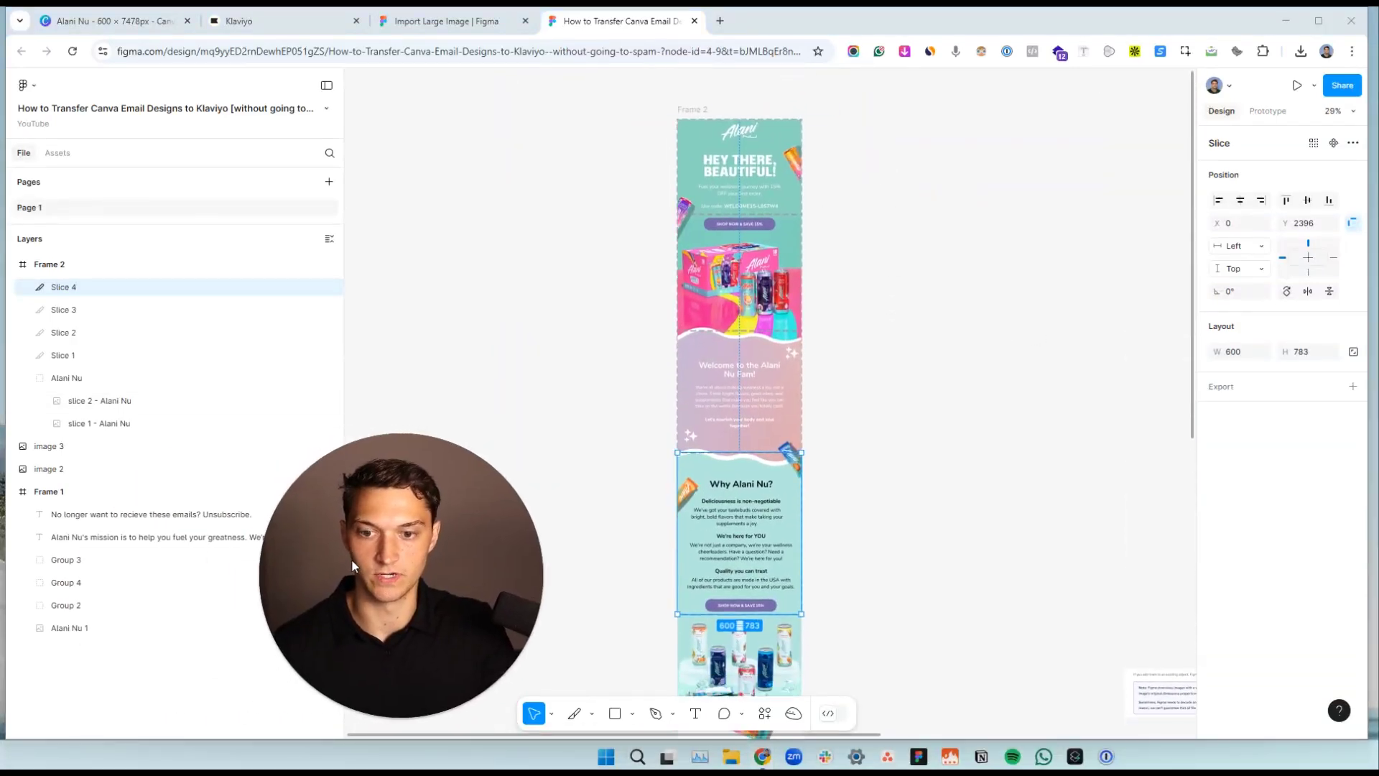
Export Slices 1–4 together as PNG files.
left_click(137, 361, "shift")
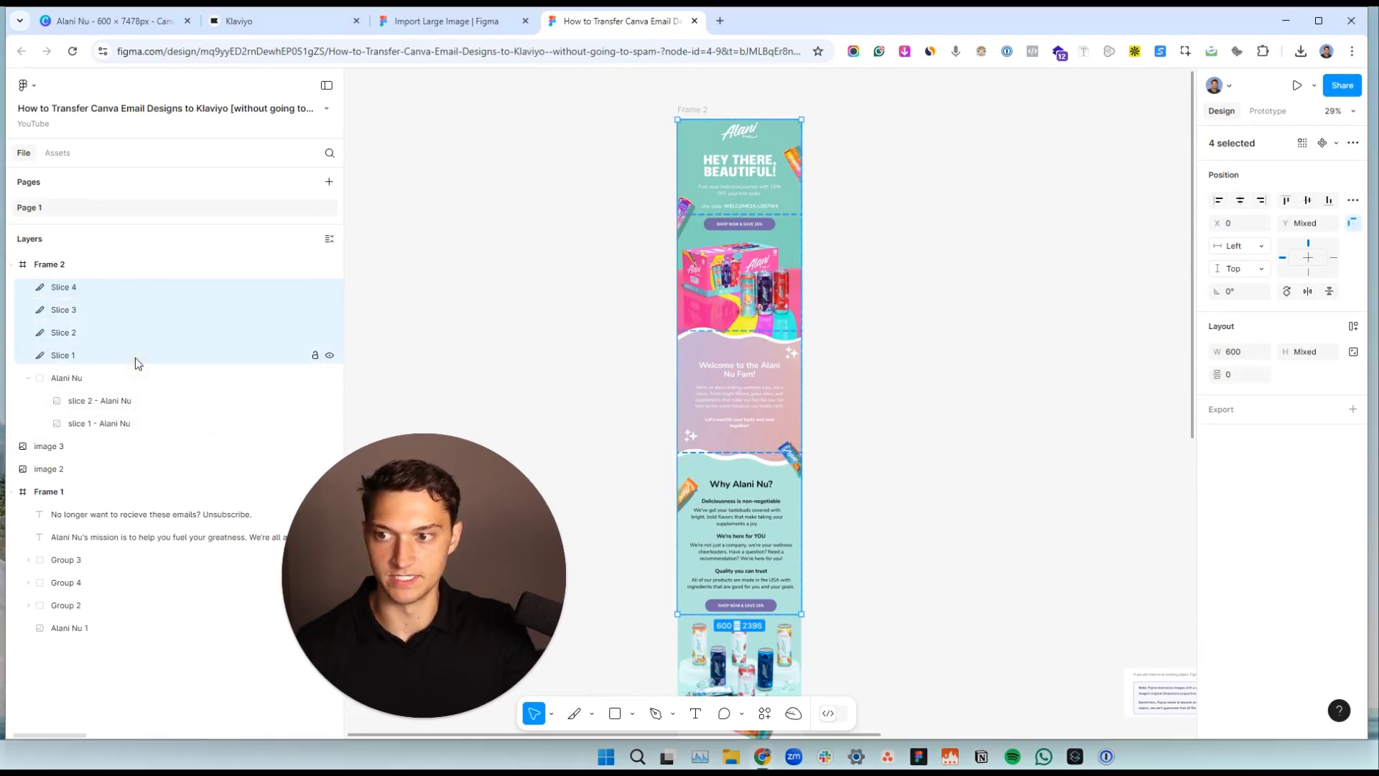
left_click(1353, 409)
left_click(1330, 435)
left_click(1330, 457)
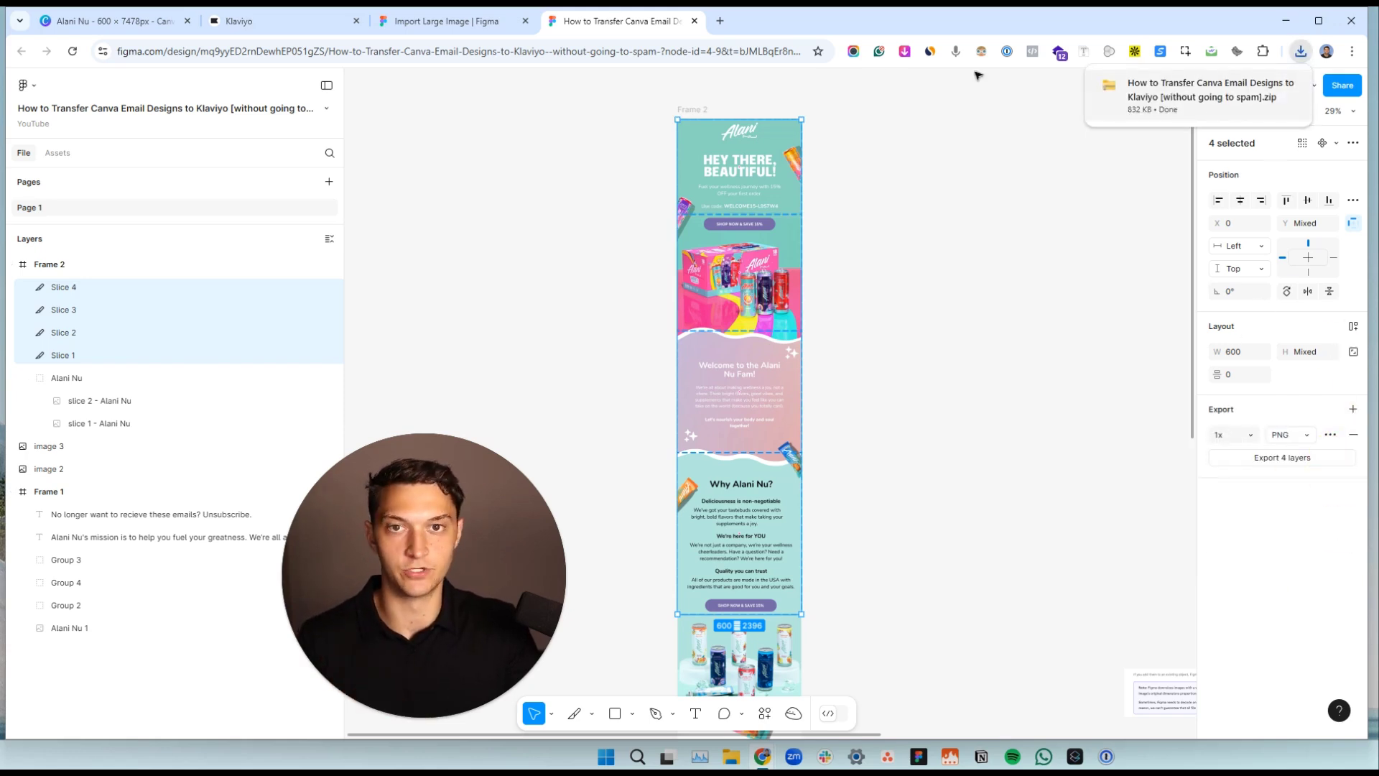
Load the Optimizilla image compressor site in a new browser tab.
left_click(277, 31)
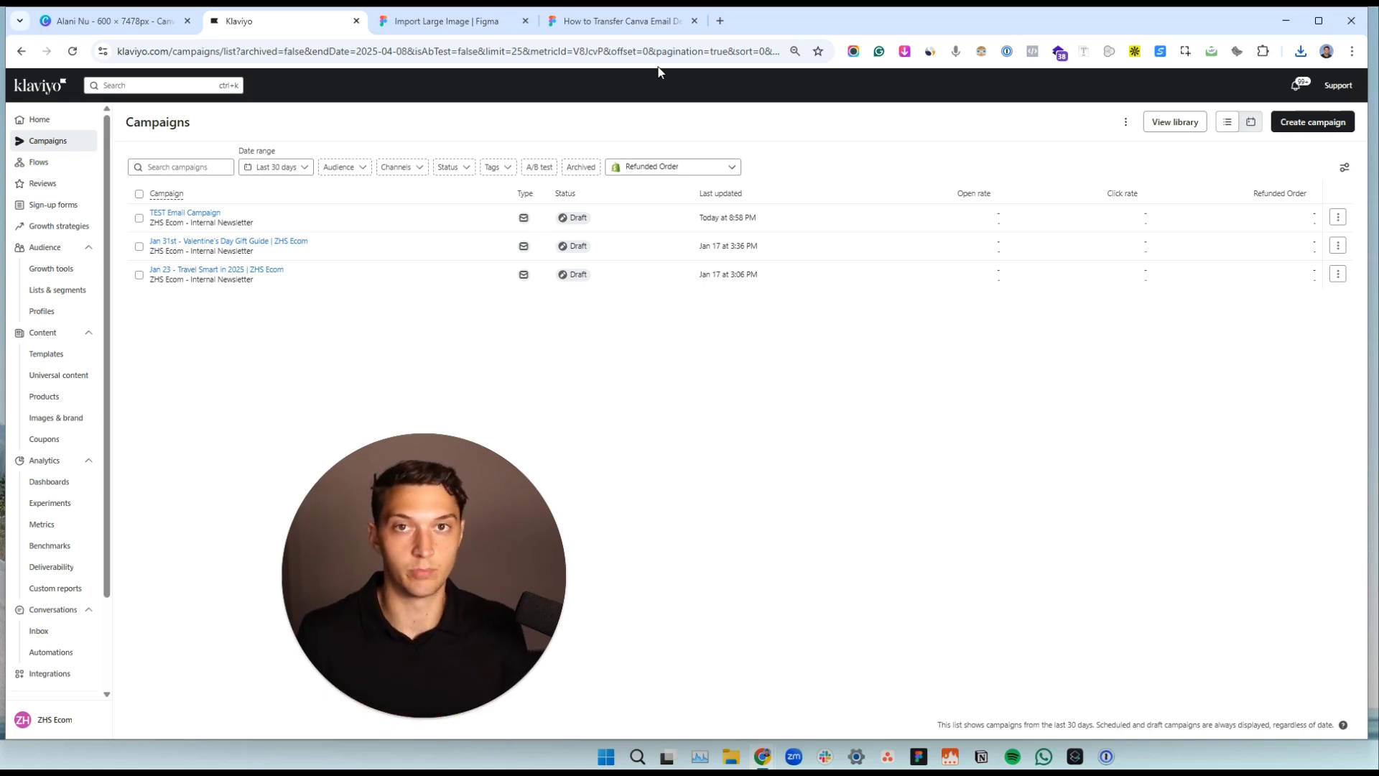
left_click(721, 21)
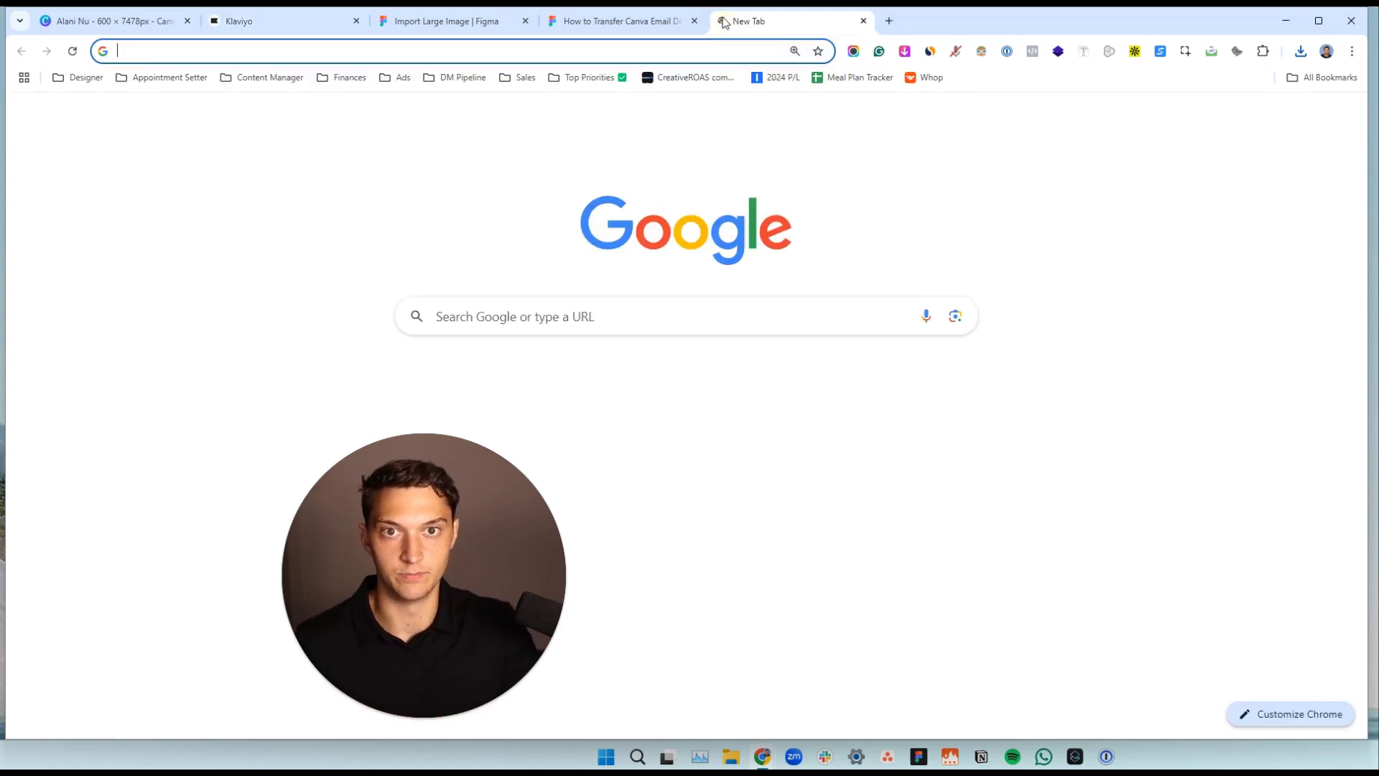
type("imagecompressor.com")
key("Return")
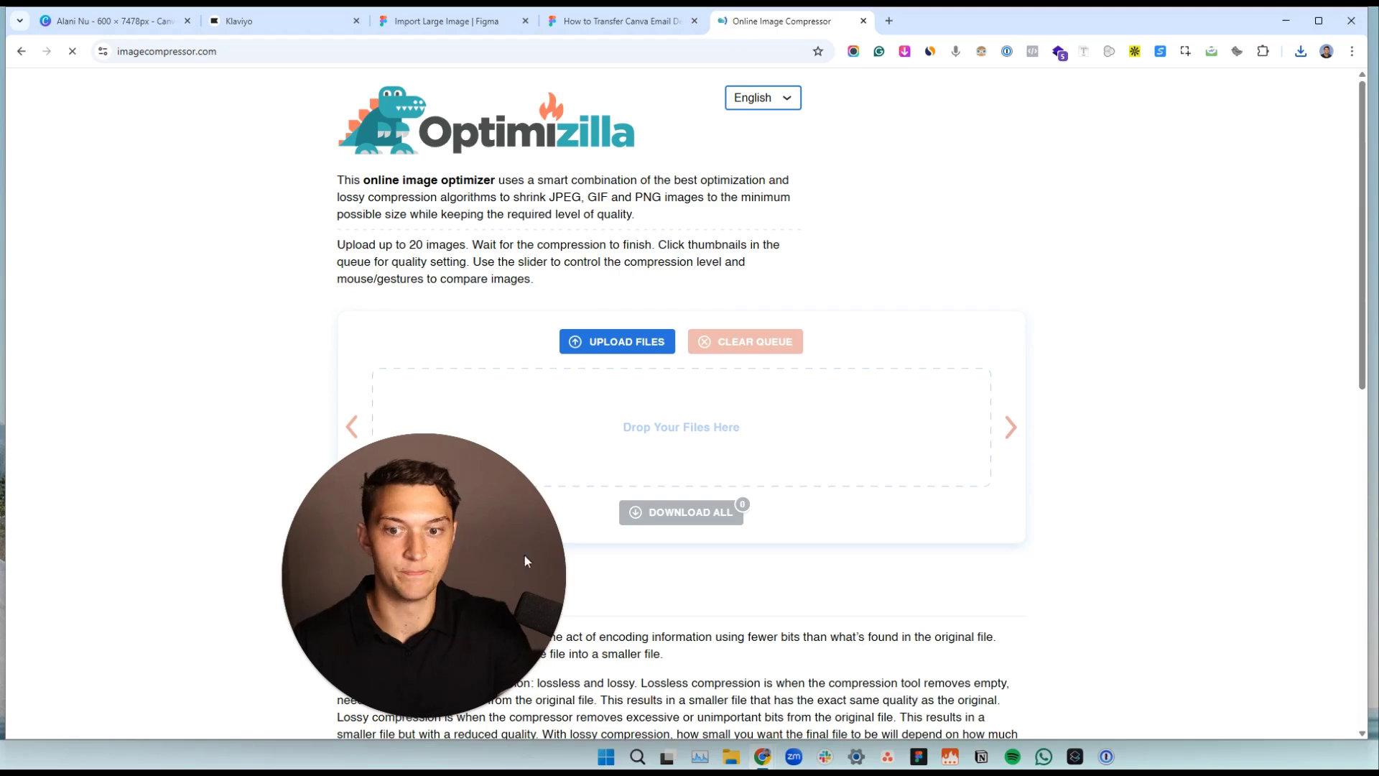
Extract the downloaded slices zip and upload all four slice PNGs for compression.
left_click(731, 757)
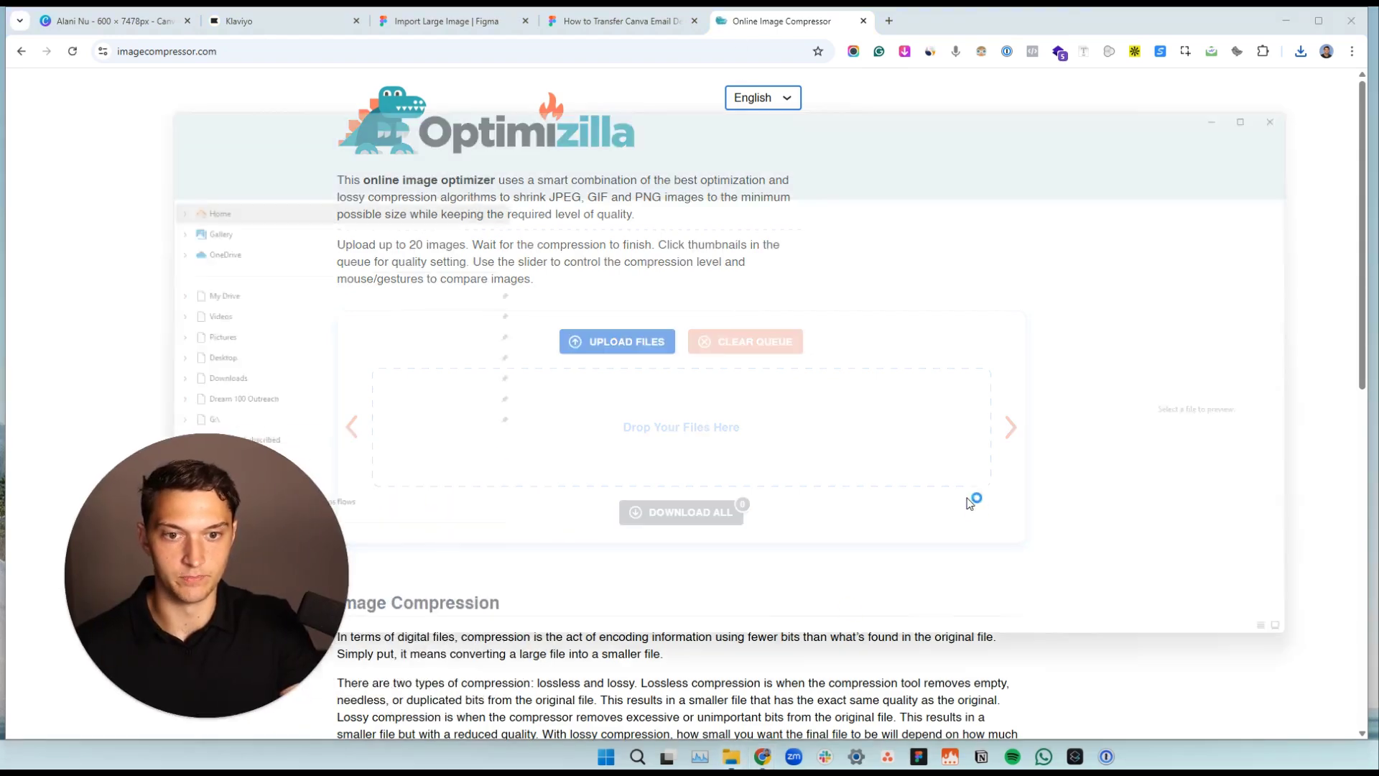
left_click(660, 373)
left_click(1033, 249)
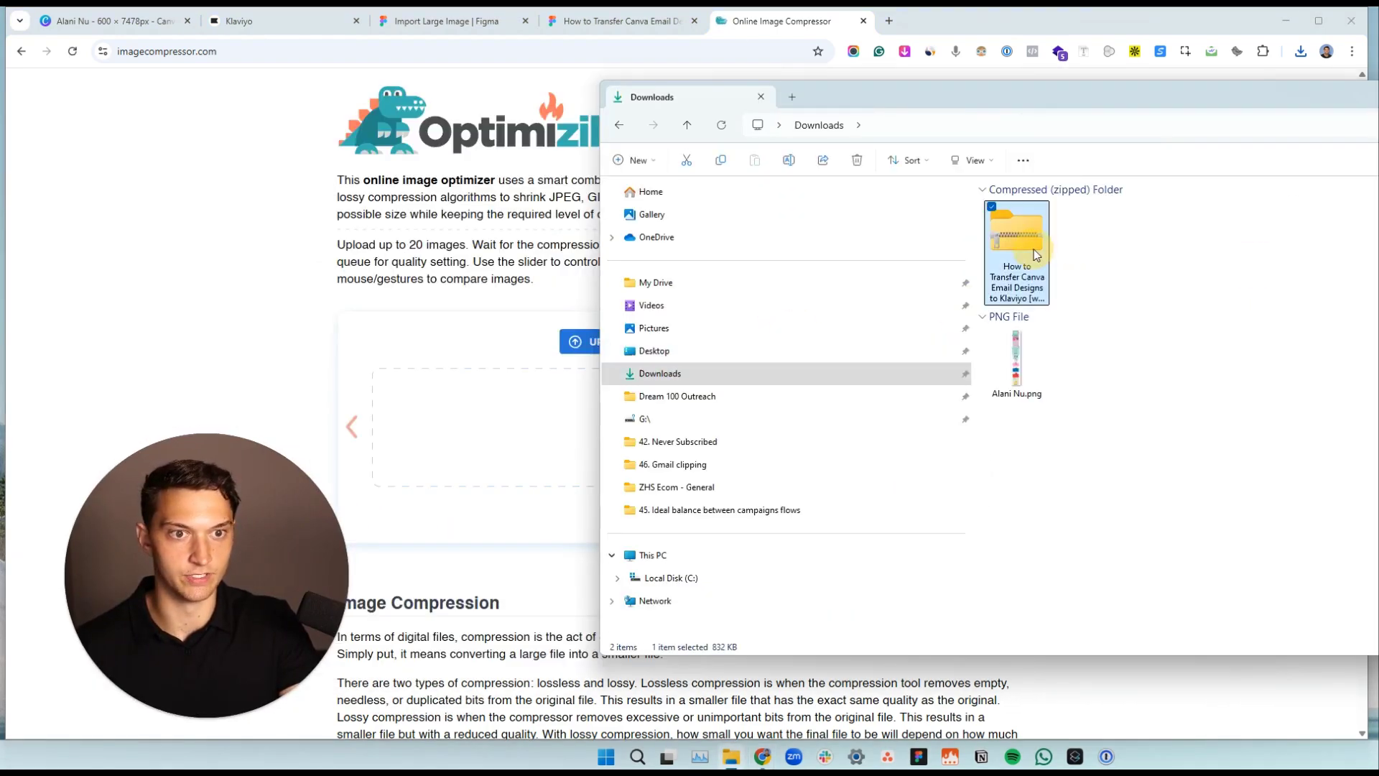
left_click(1049, 161)
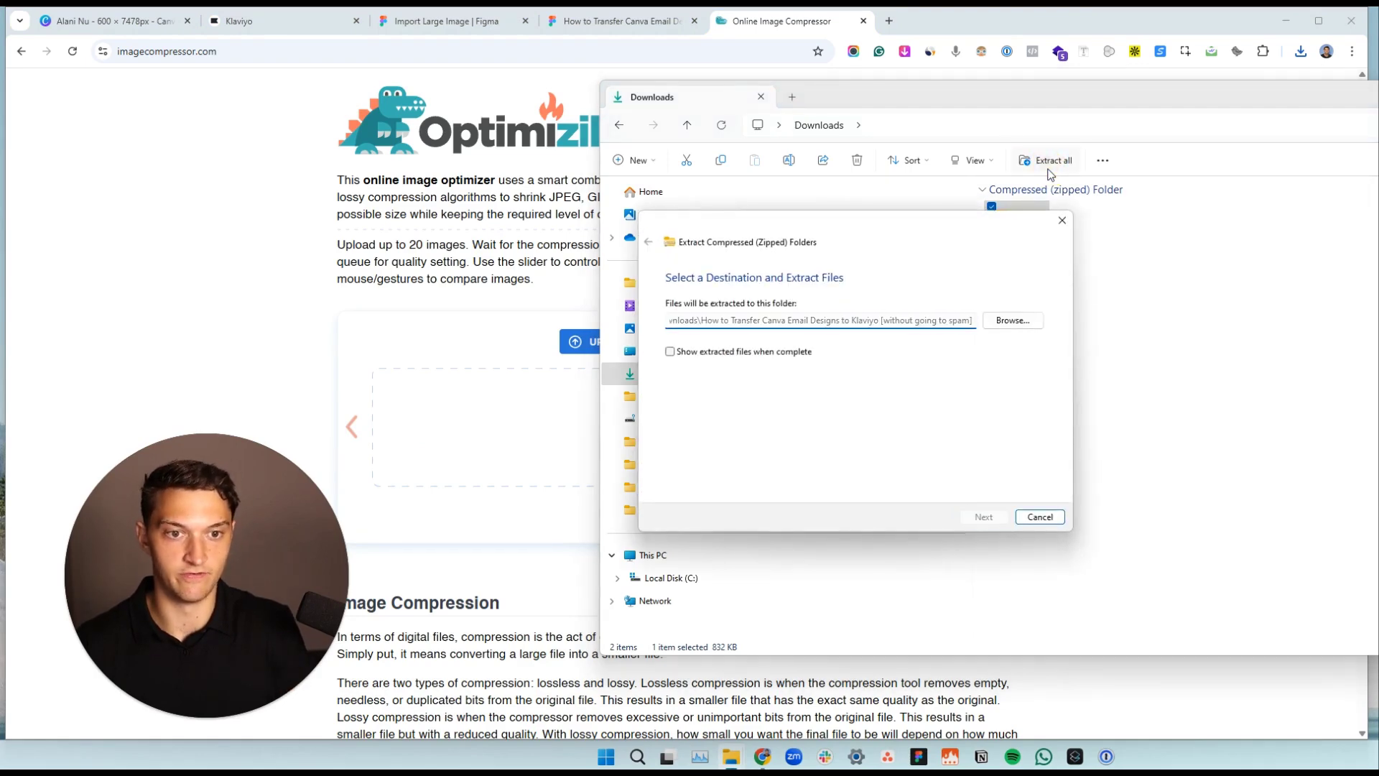
double_click(1042, 376)
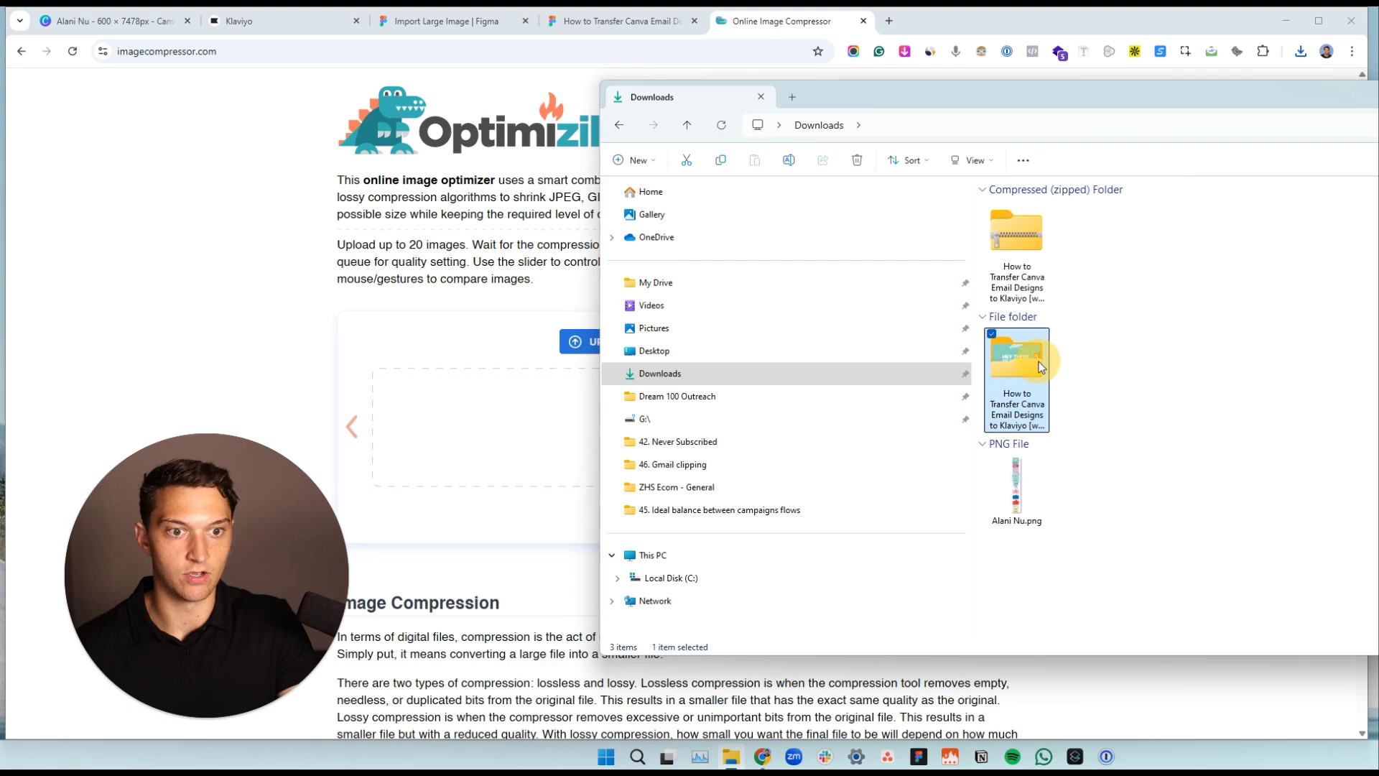
left_click_drag(1099, 332, 546, 424)
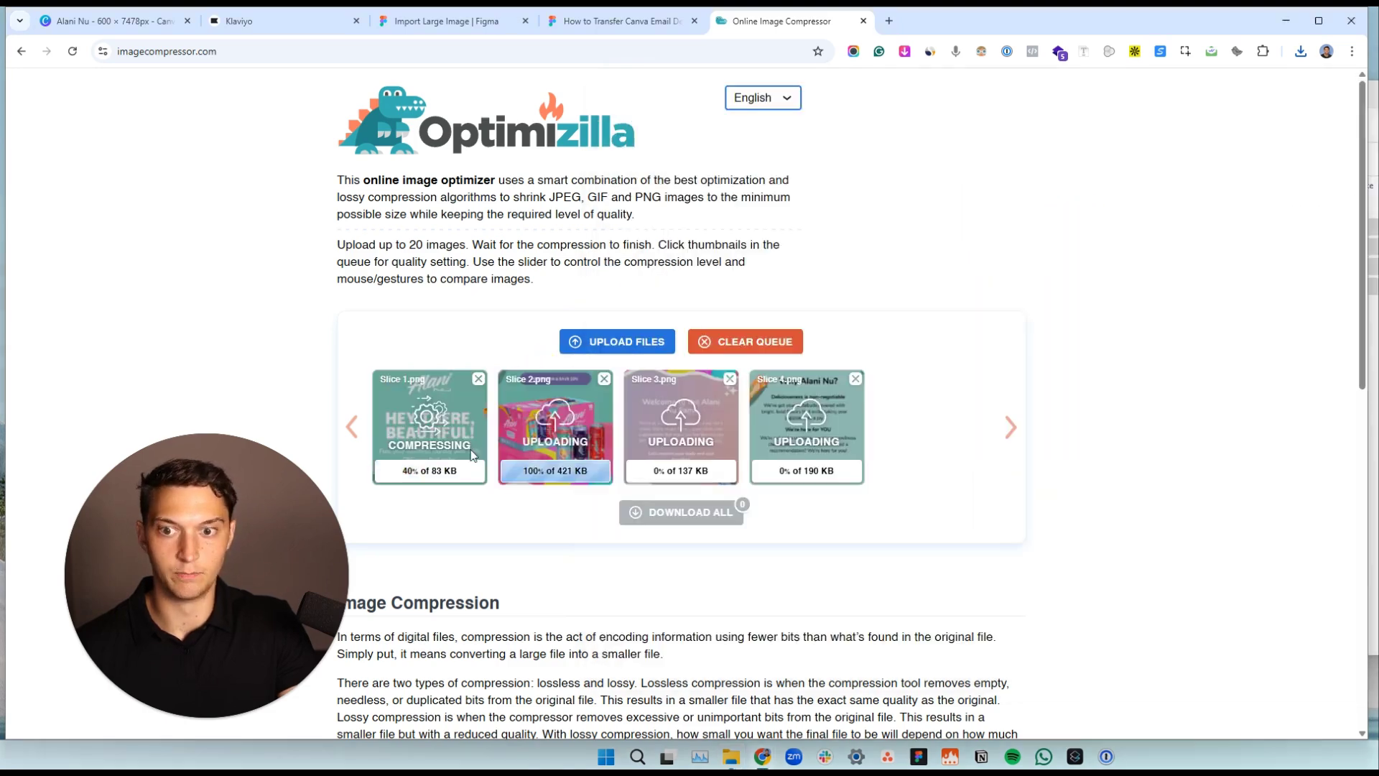
Download all four compressed slices, reduced by 68%, 73%, 47% and 67%.
scroll(414, 408, "down", 1)
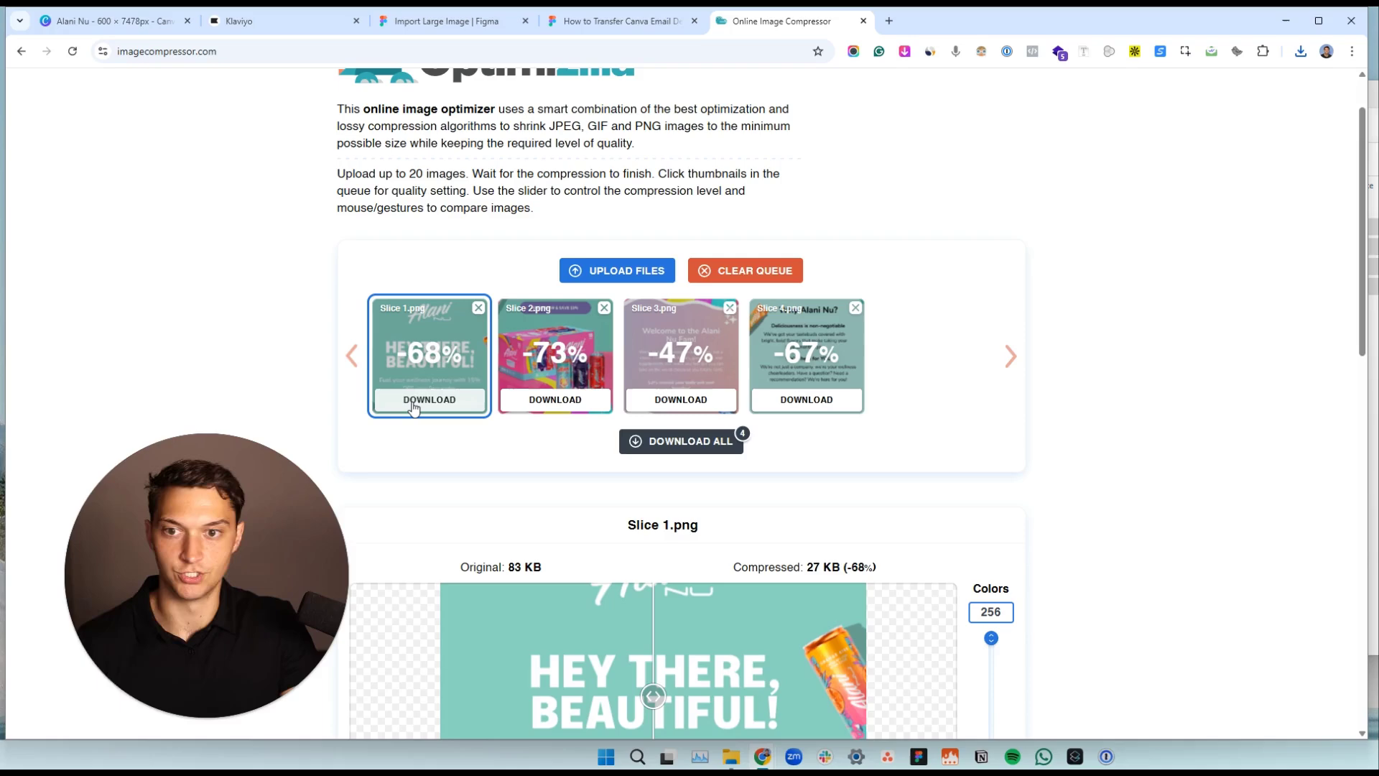
left_click(704, 443)
scroll(1247, 403, "down", 4)
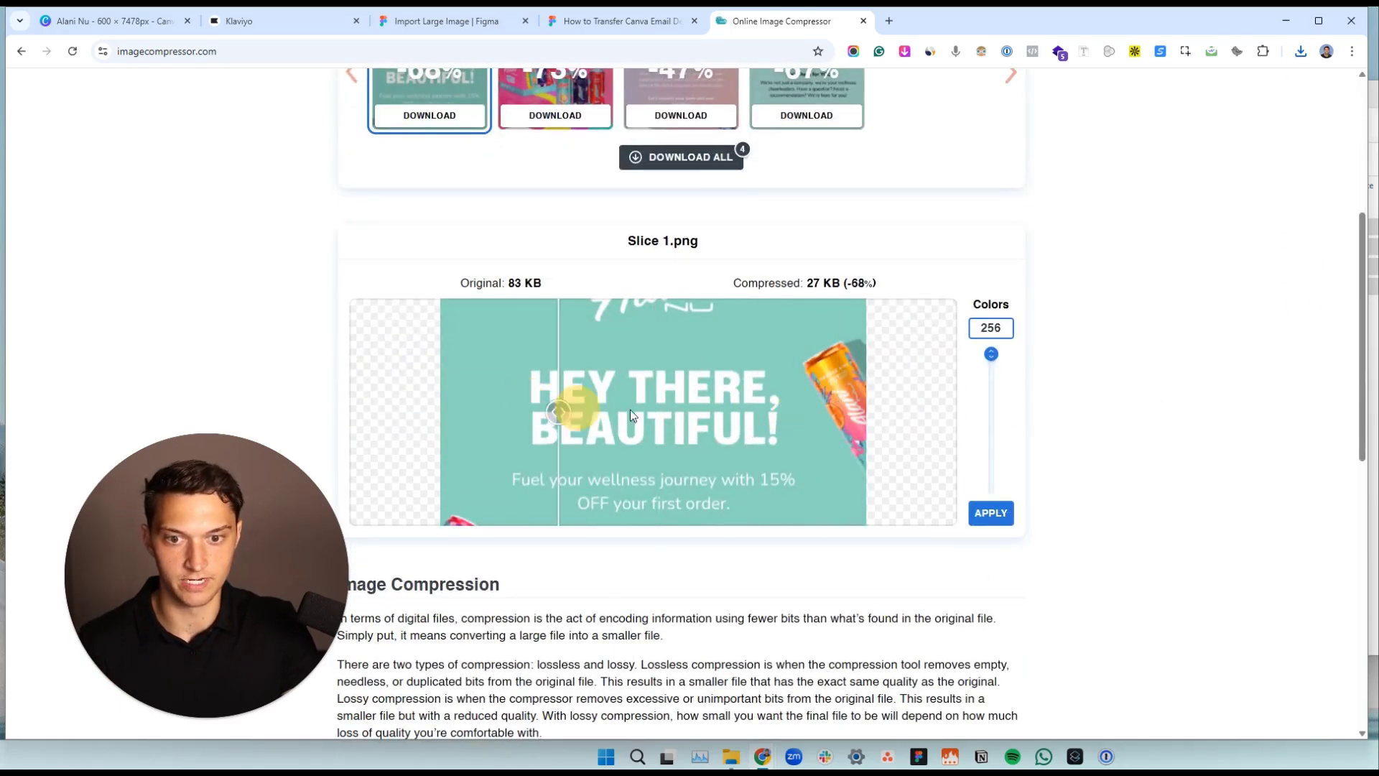
scroll(1034, 470, "up", 3)
scroll(1015, 375, "down", 3)
scroll(1108, 397, "up", 3)
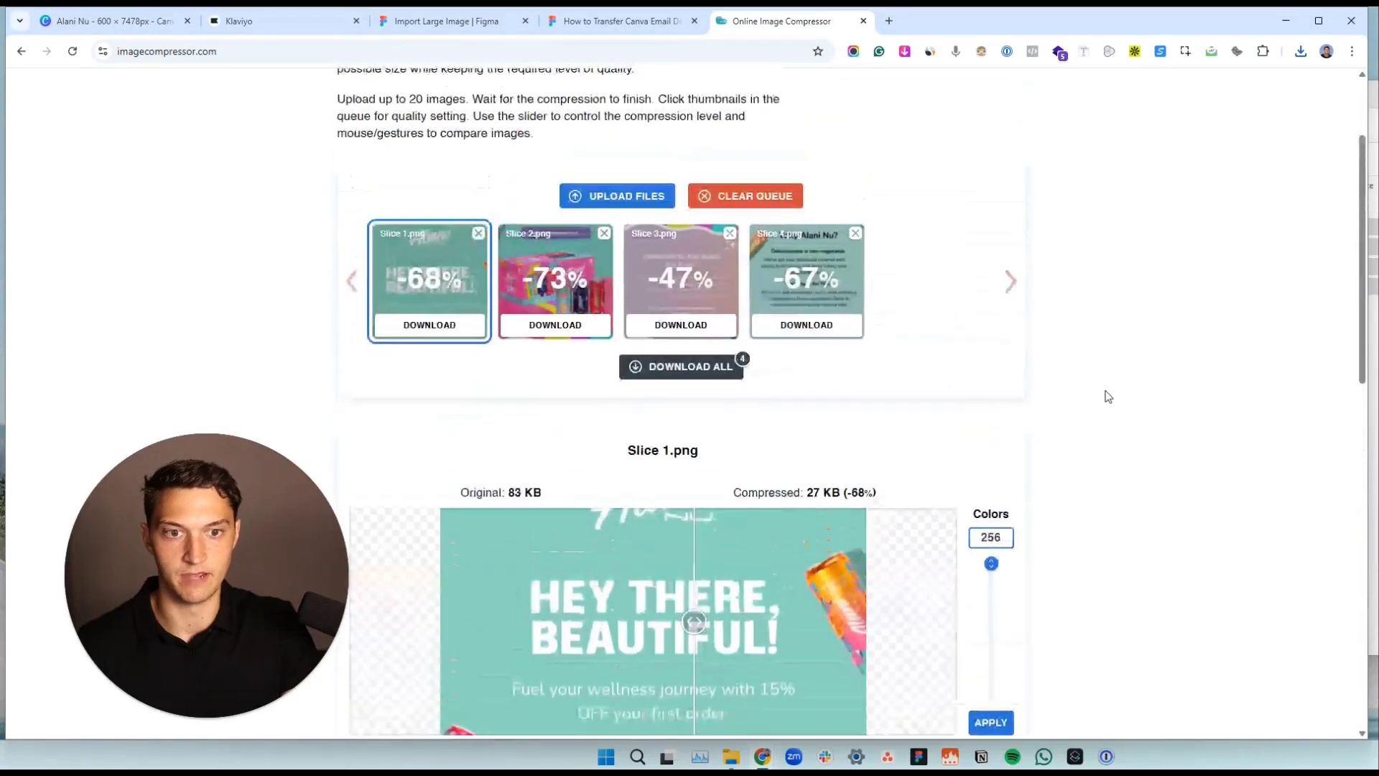
scroll(1151, 406, "down", 1)
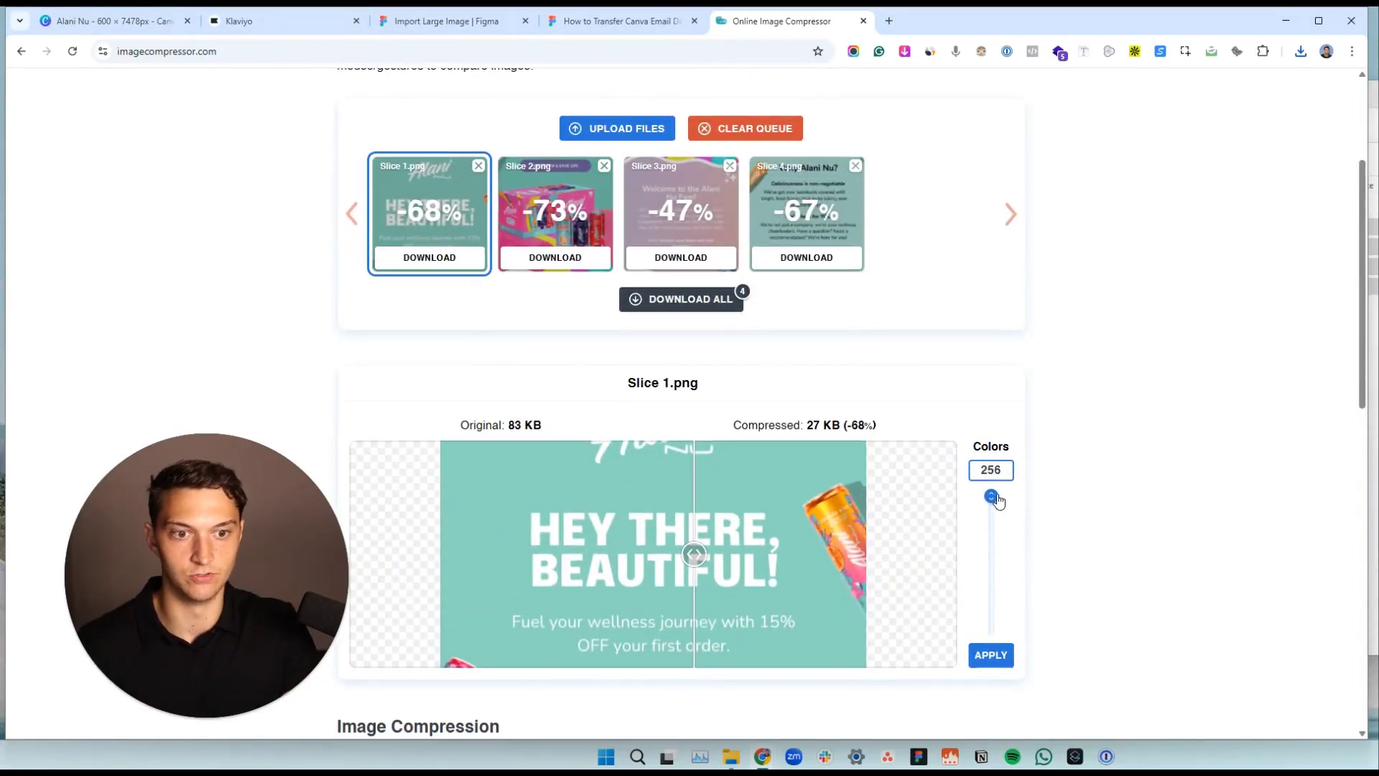
scroll(1166, 341, "up", 3)
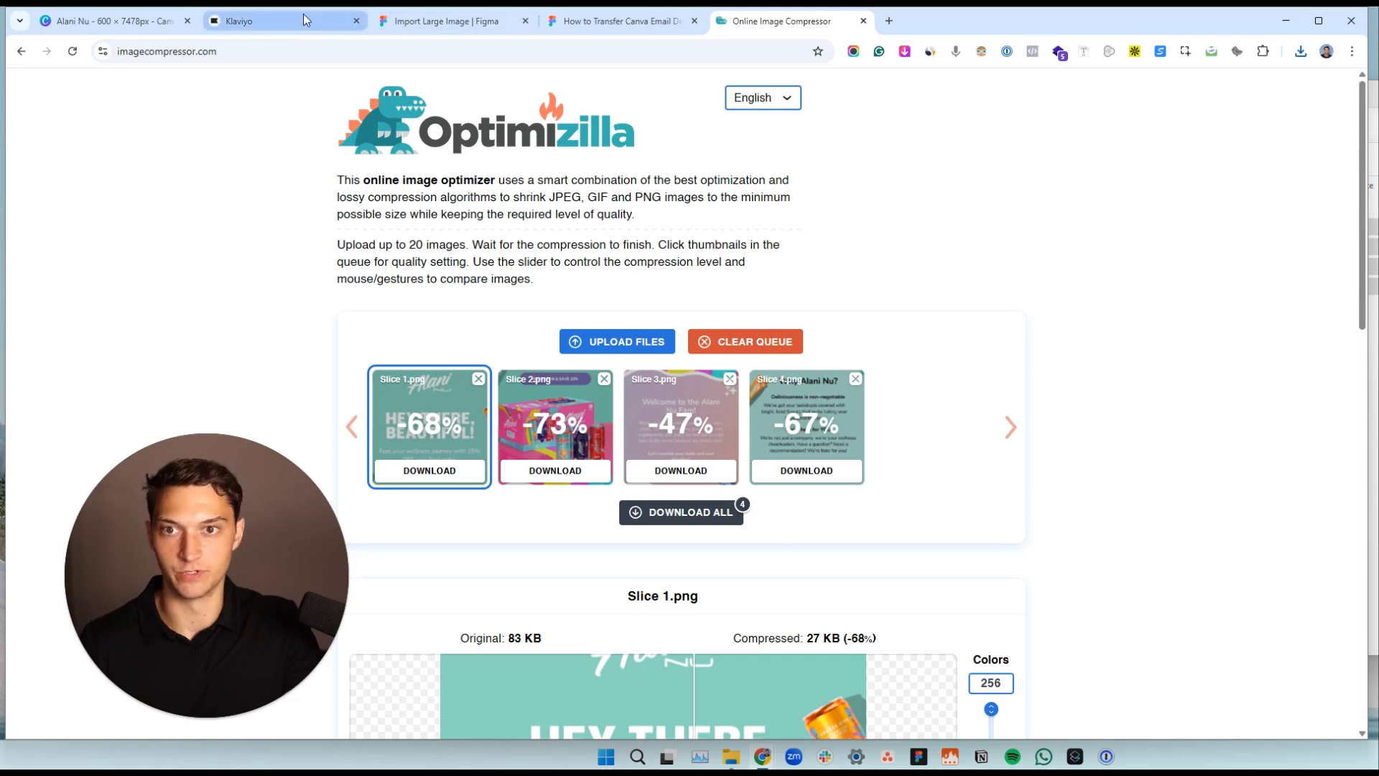
Create a new email campaign named 'Alani Nu TEST'.
left_click(265, 23)
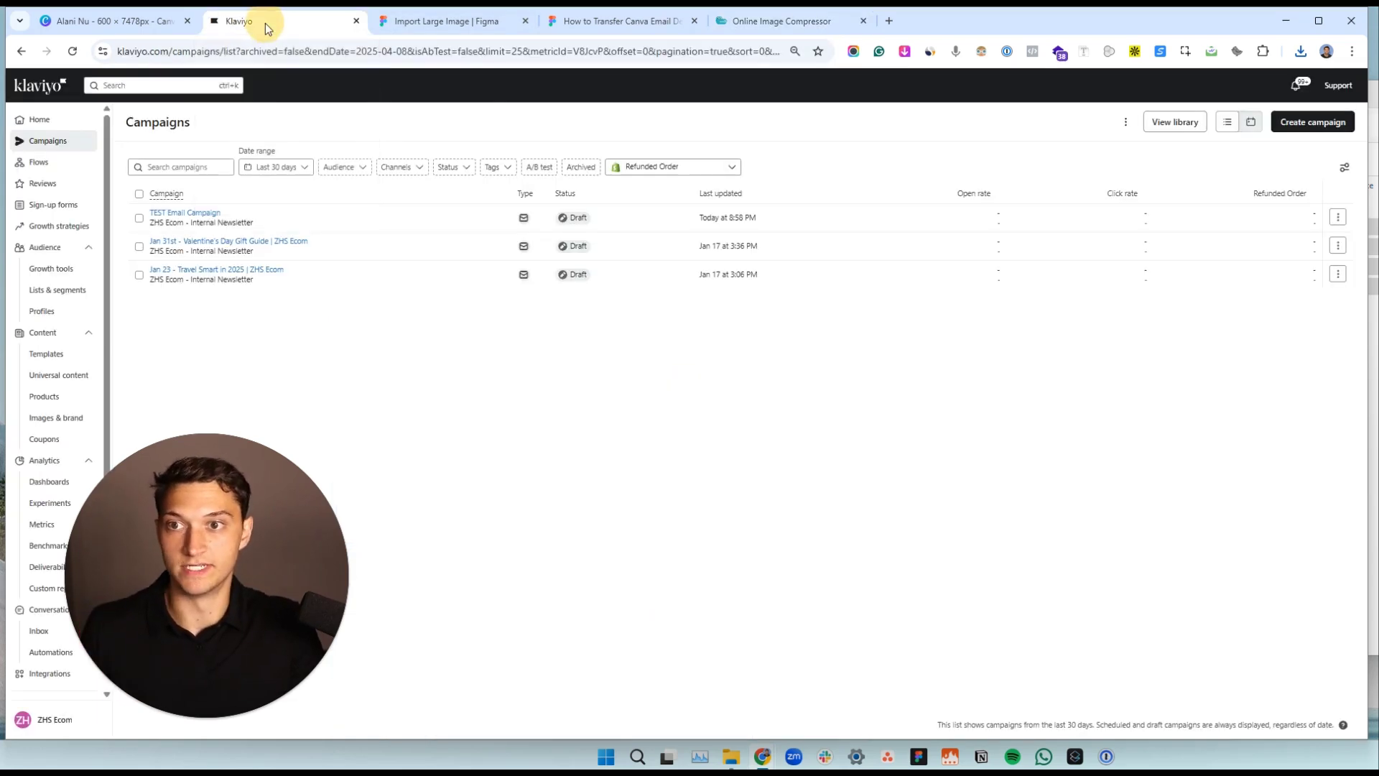
left_click(1315, 123)
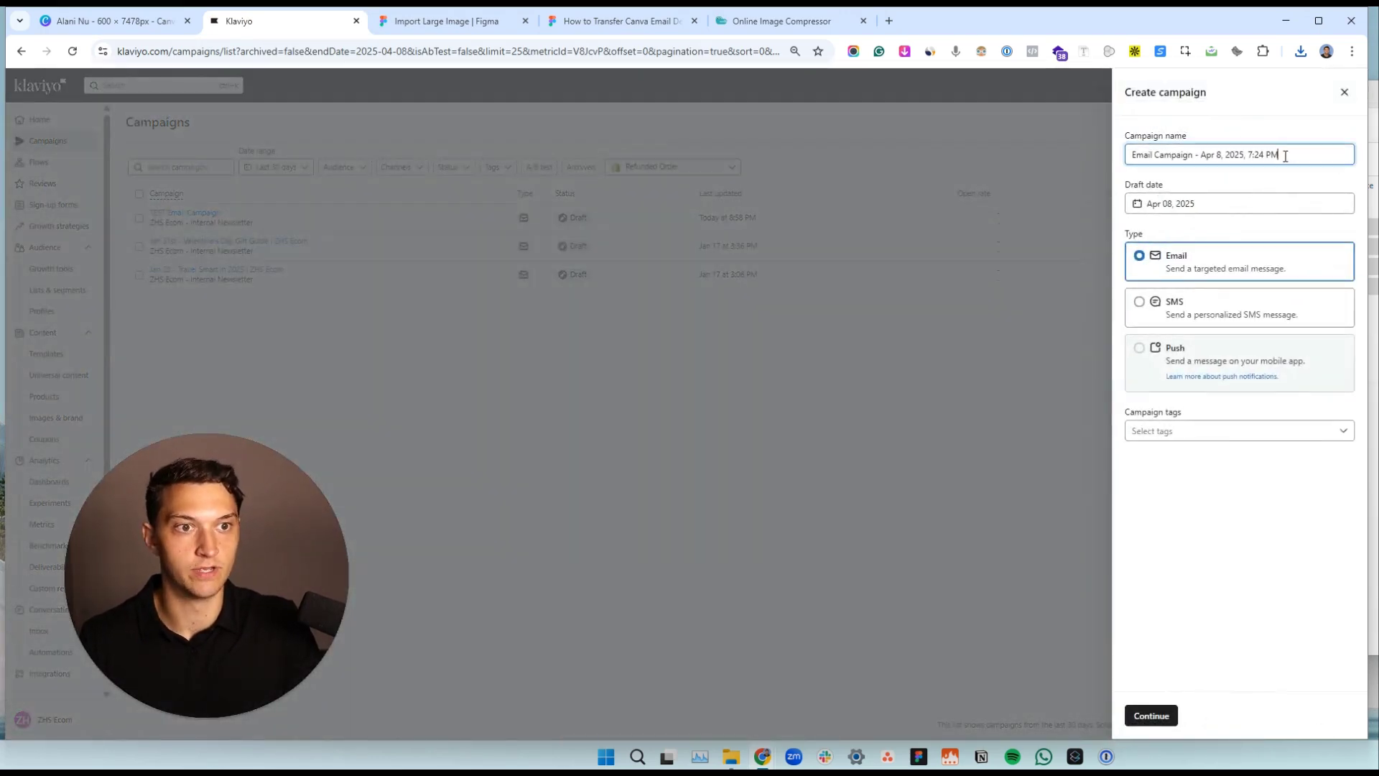
type("Alani Nu TEST")
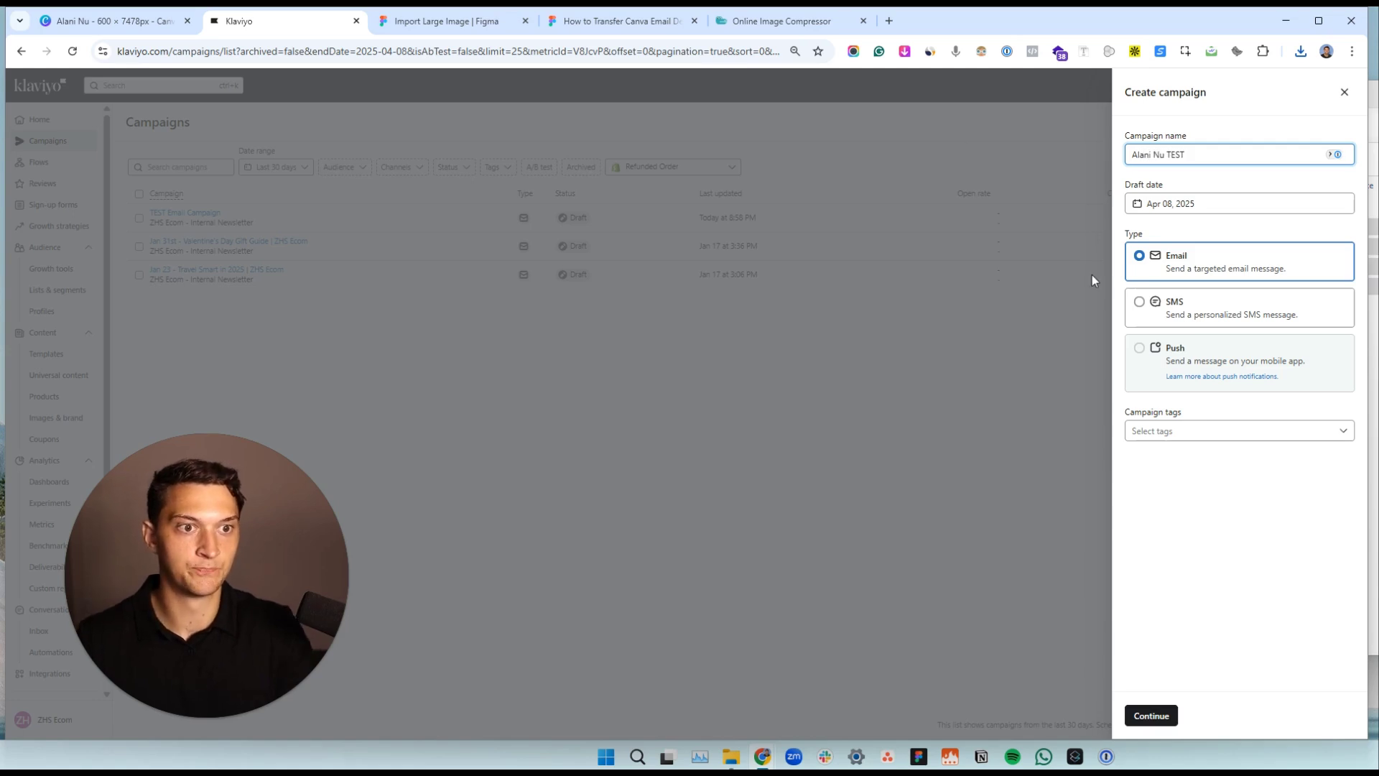
left_click(1152, 715)
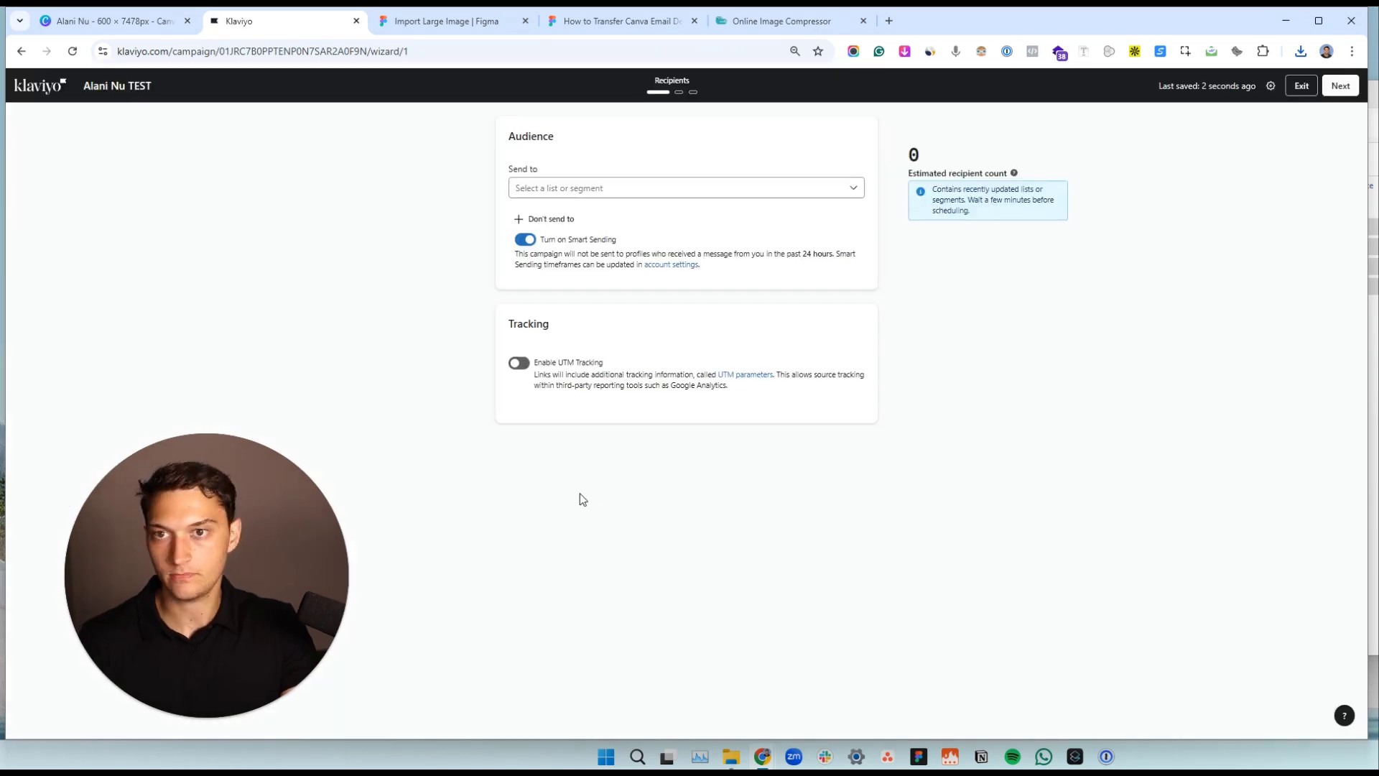
Send the campaign to the ZHS Ecom - Internal Newsletter list and go to the Message step.
left_click(594, 196)
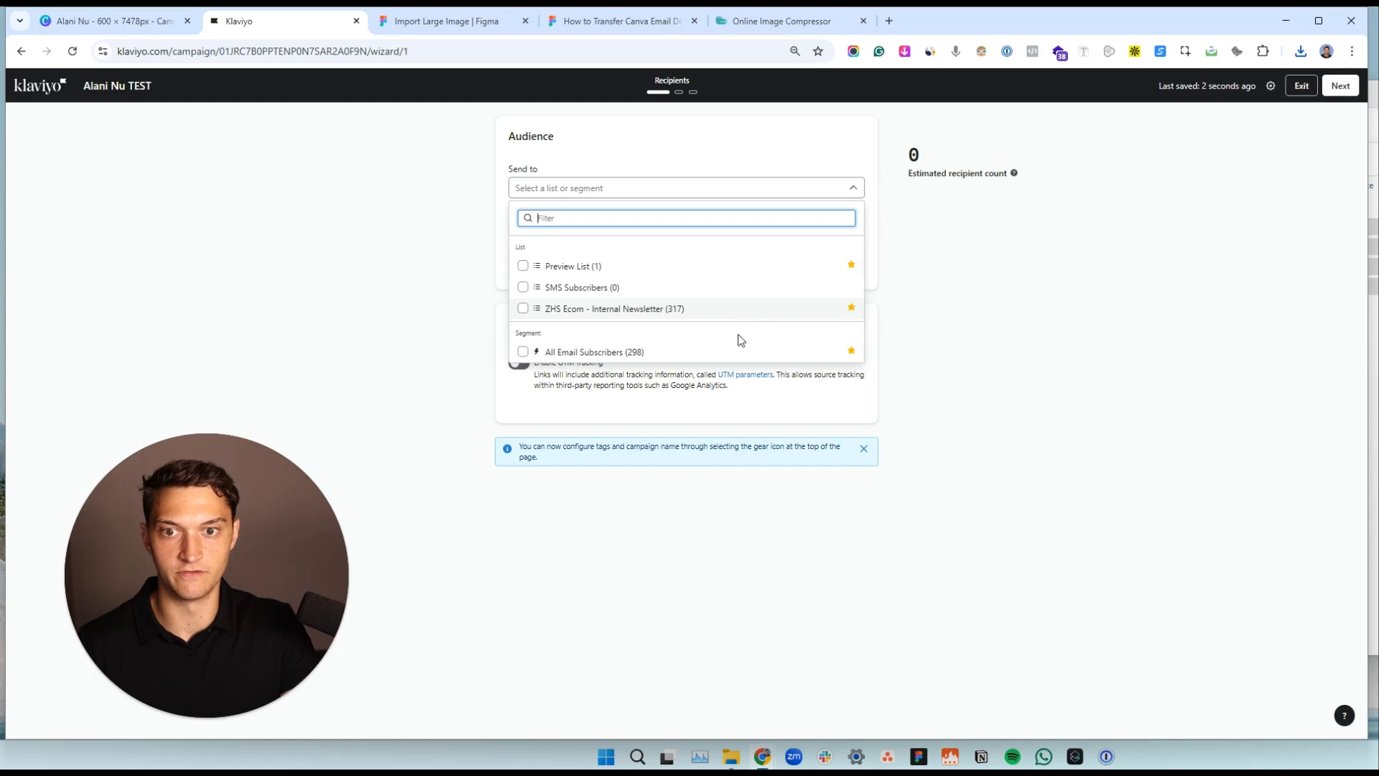
left_click(860, 314)
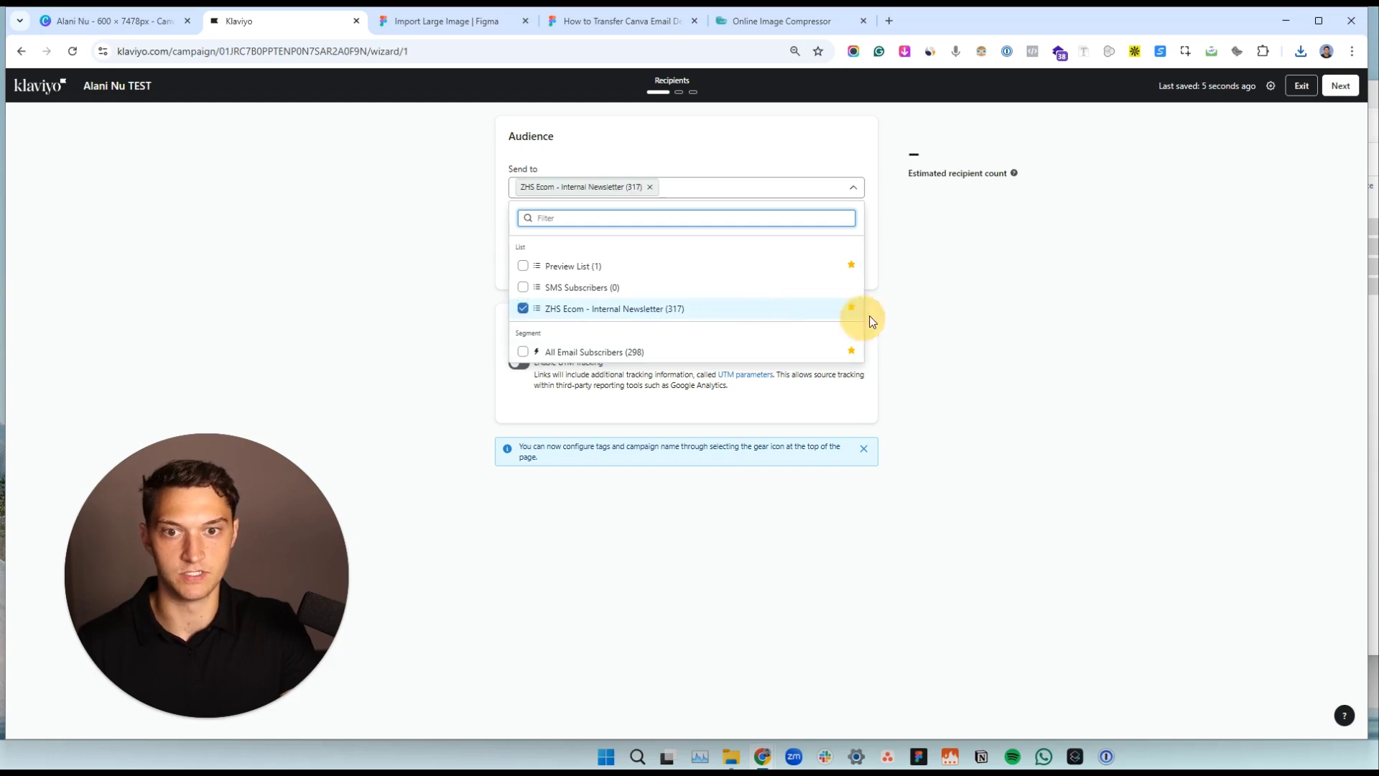
left_click(434, 288)
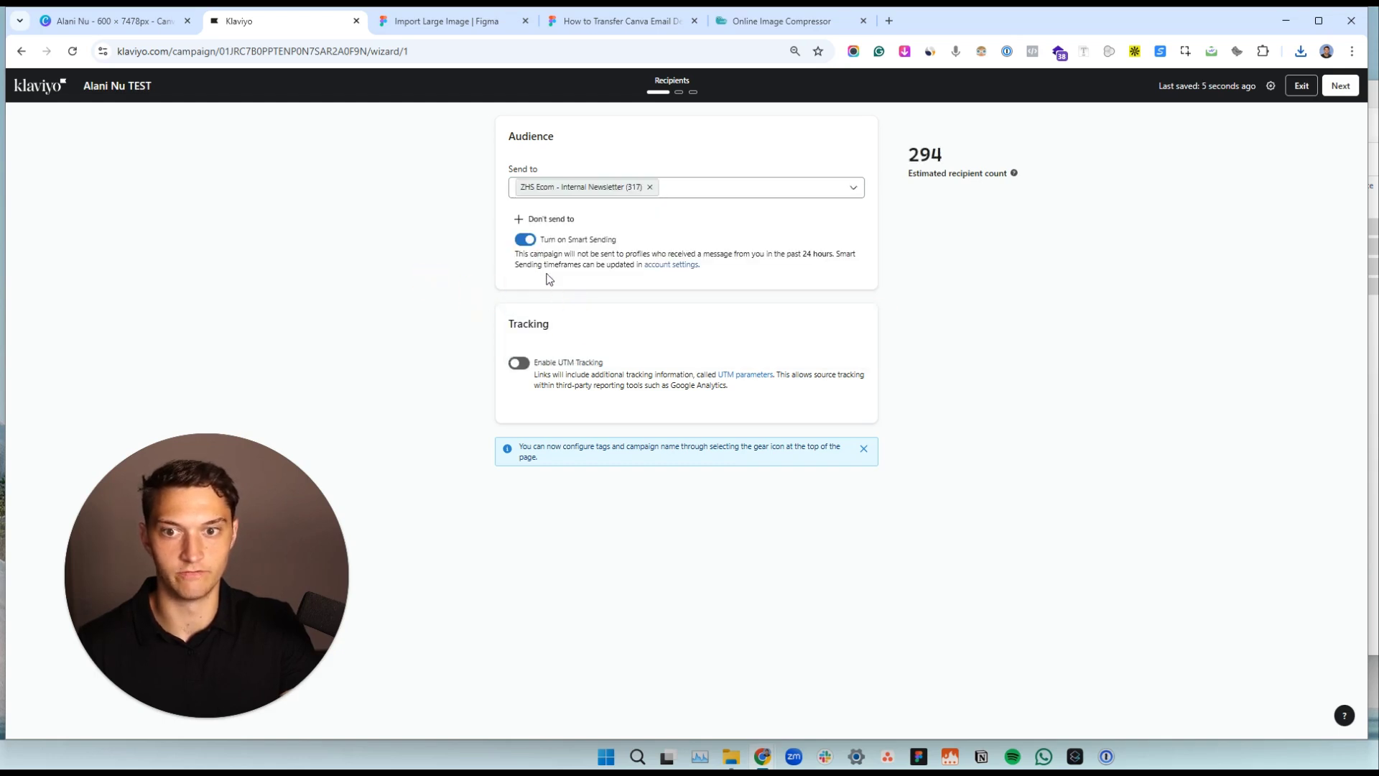
left_click(676, 98)
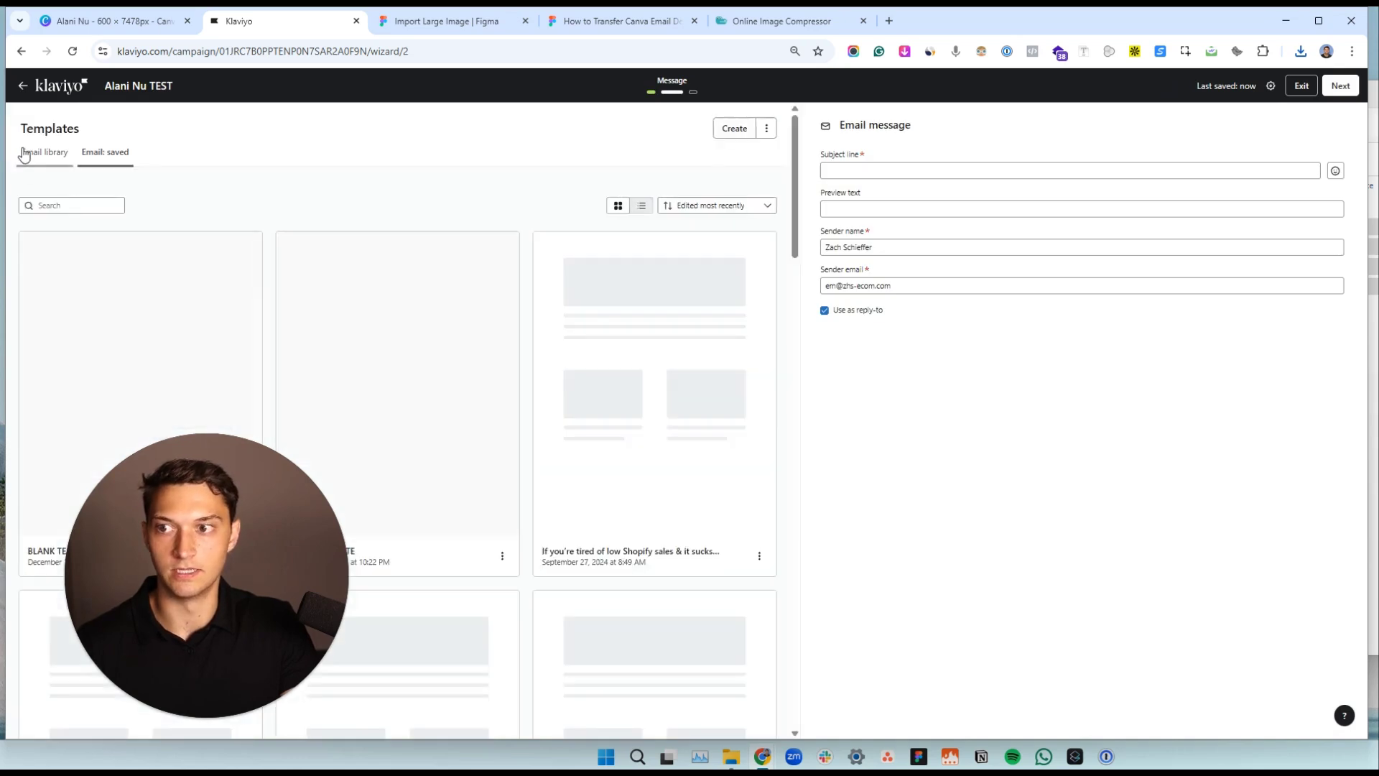
Start a blank drag-and-drop template and delete its placeholder logo header bar.
left_click(24, 153)
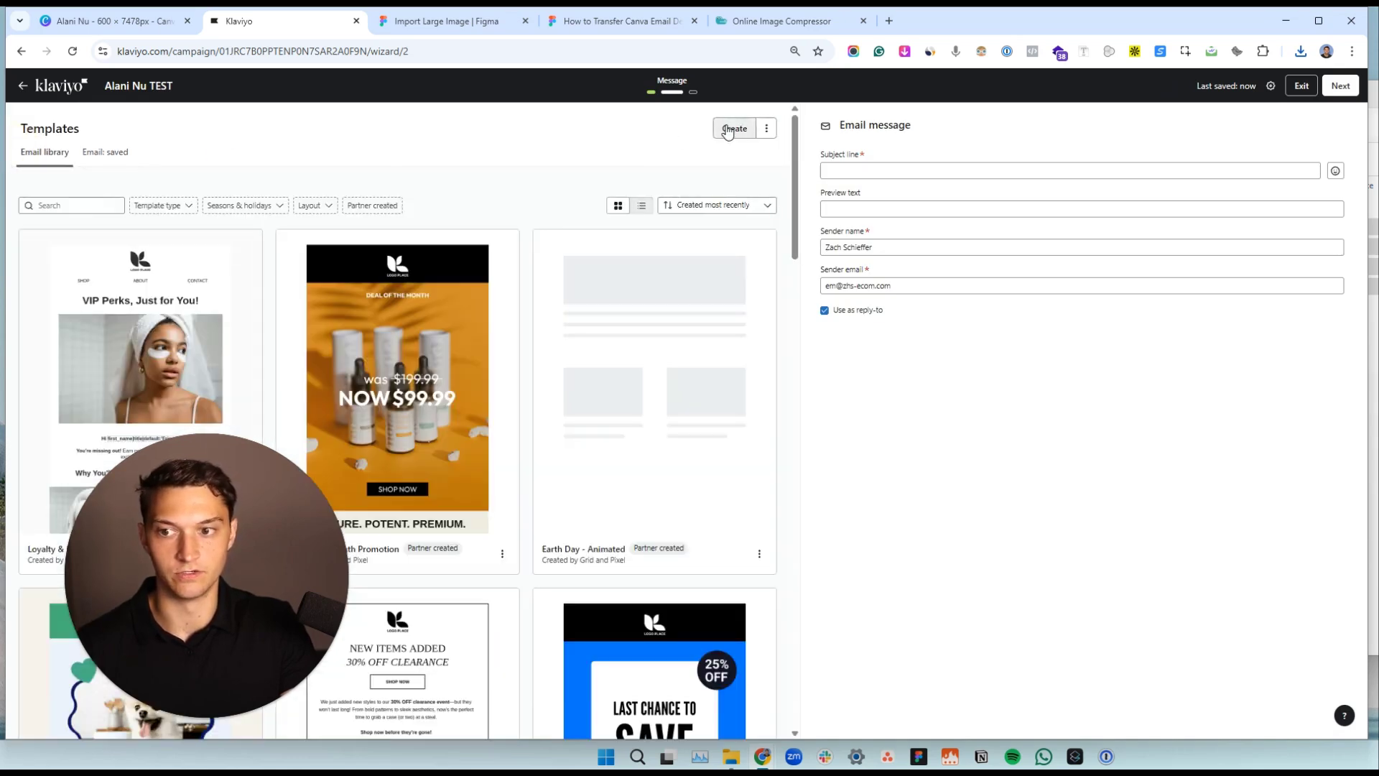
left_click(717, 129)
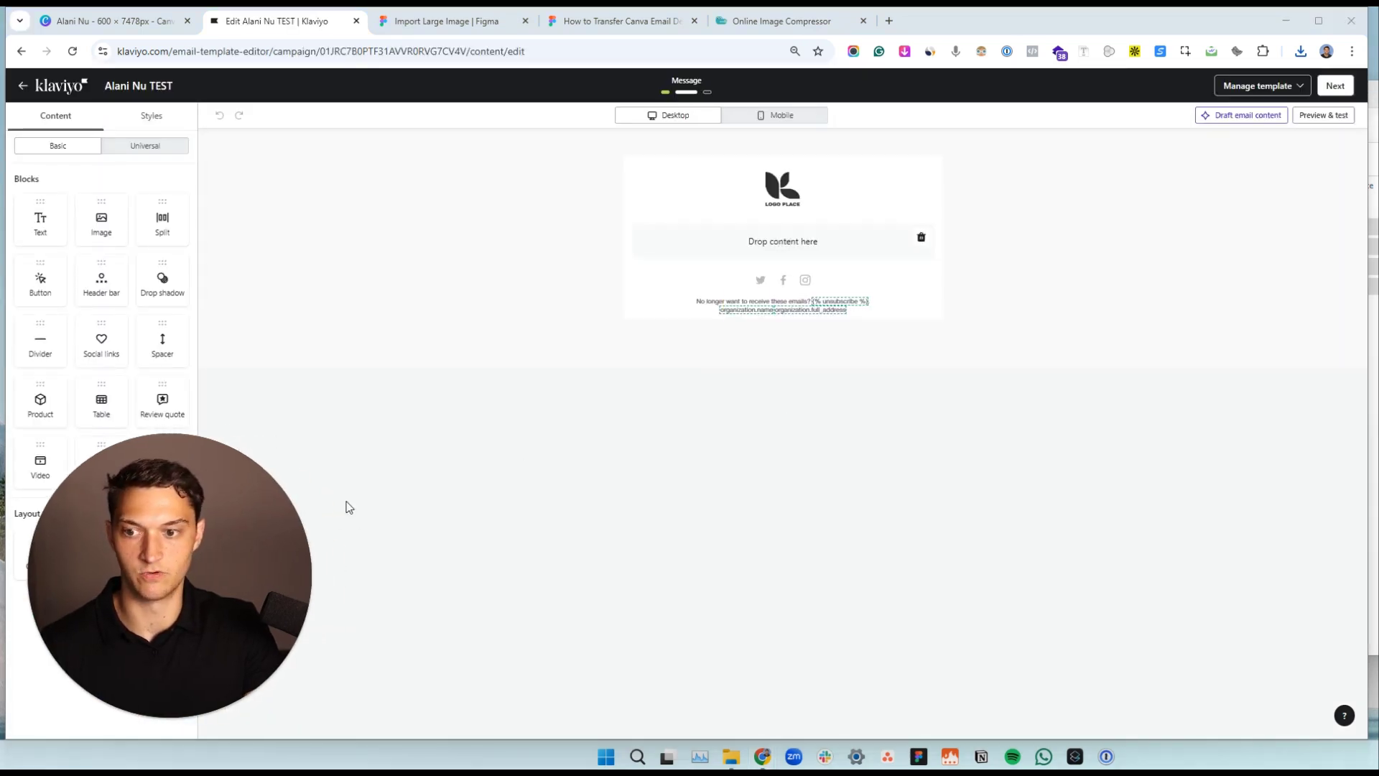
left_click(748, 200)
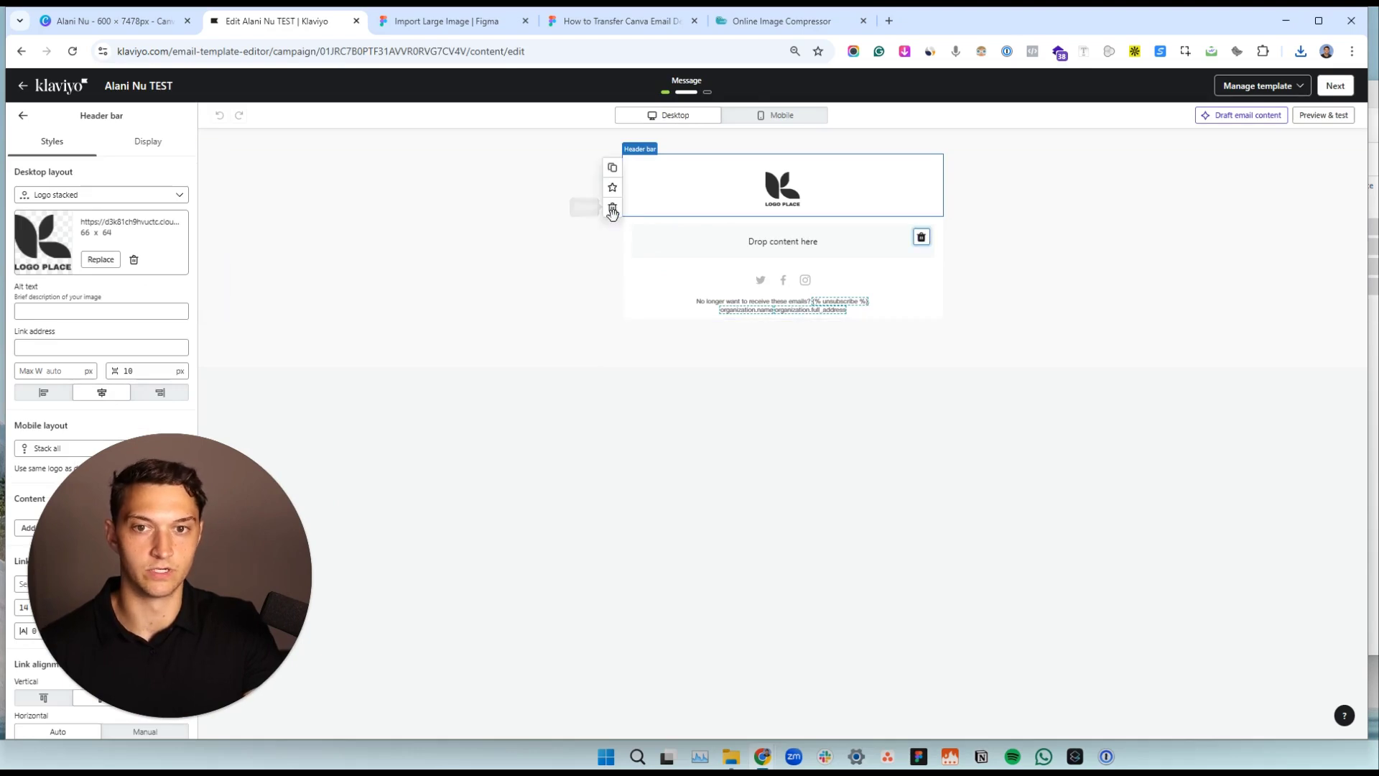
left_click(612, 208)
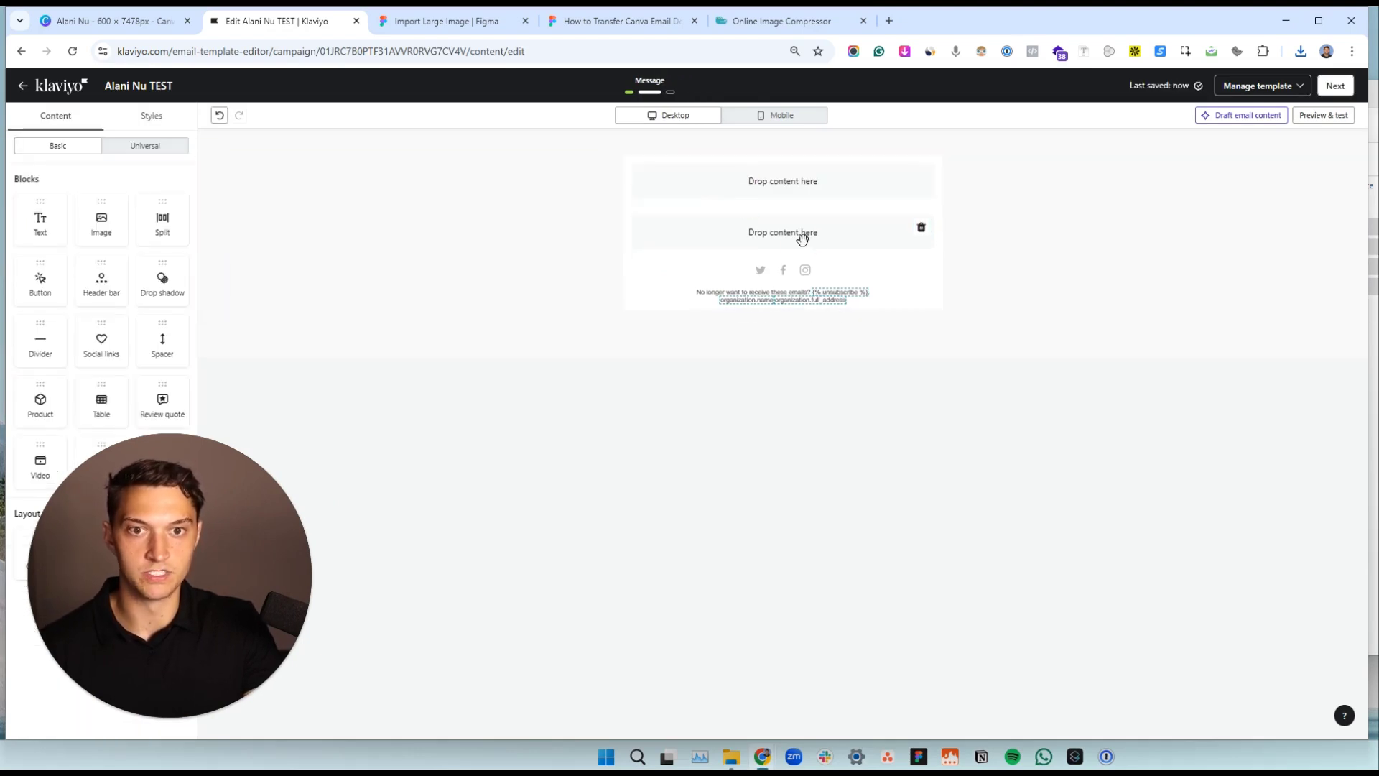
Delete the template's lower section, leaving only the top section.
left_click(911, 224)
left_click(210, 278)
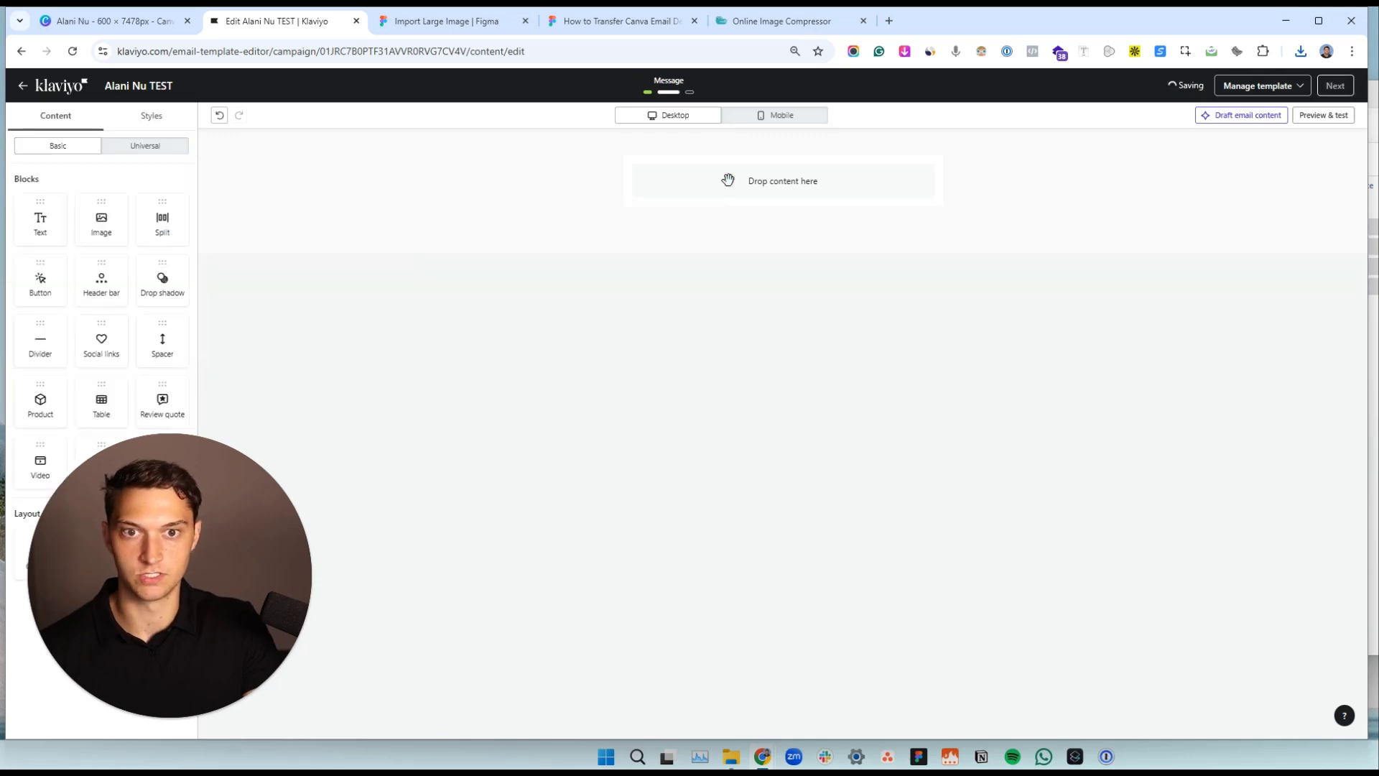
left_click(736, 167)
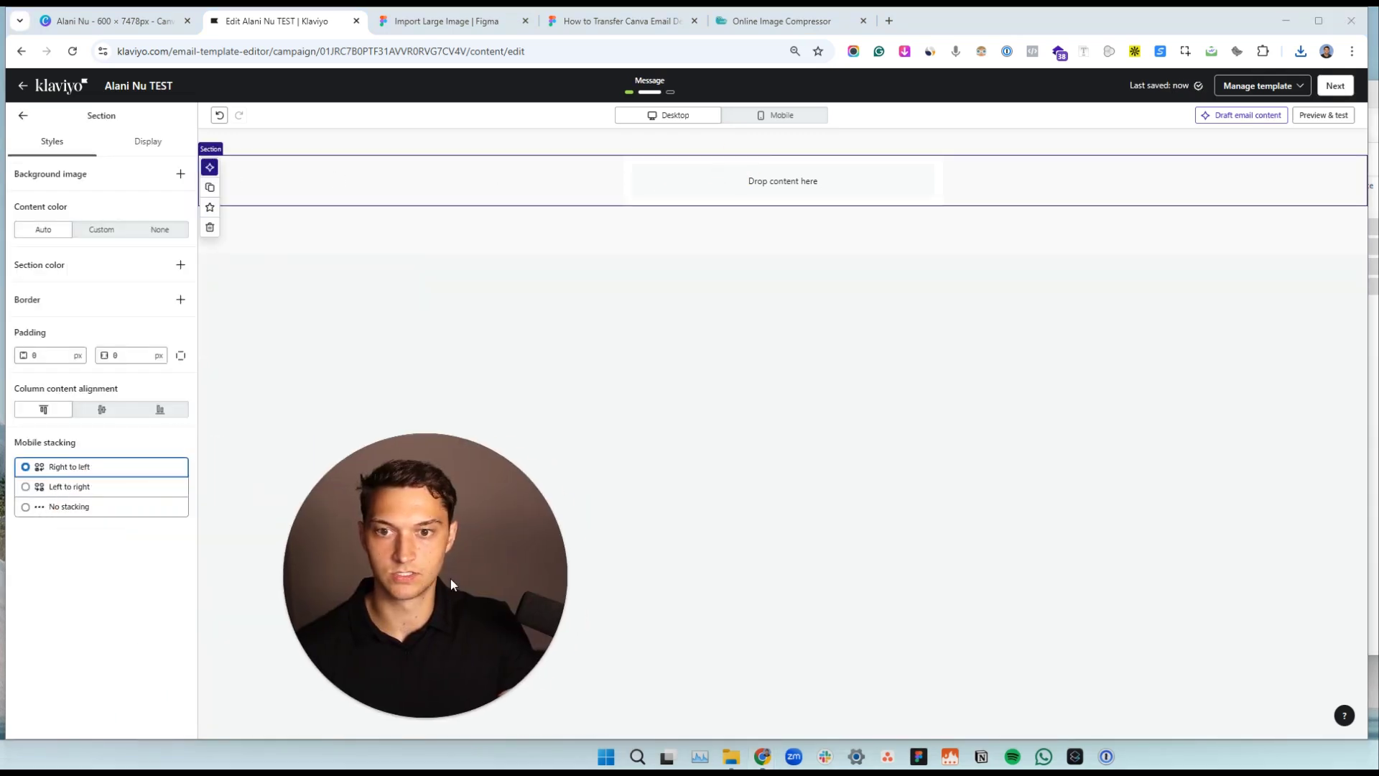
key("Escape")
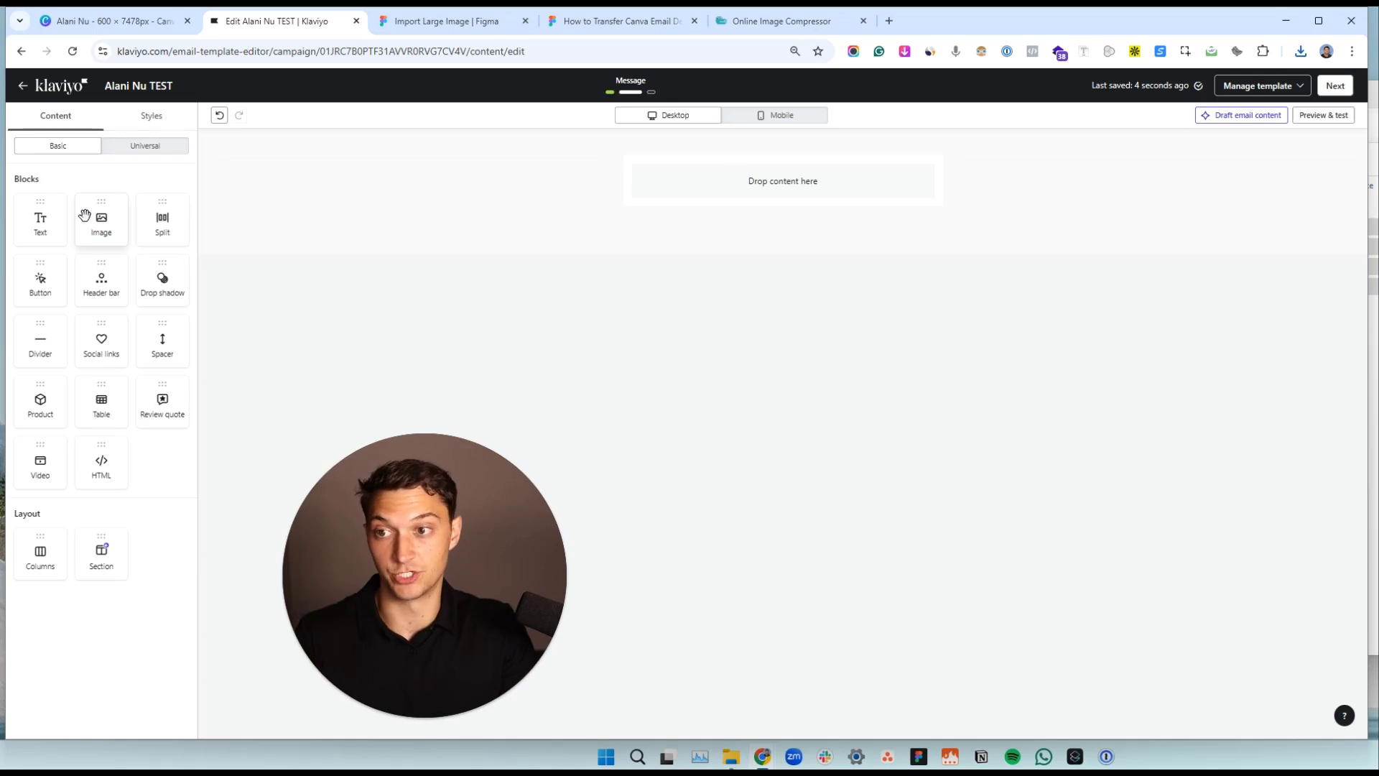
Add an image block holding Slice 1-min.png (600 × 459) and duplicate it.
left_click_drag(94, 214, 816, 180)
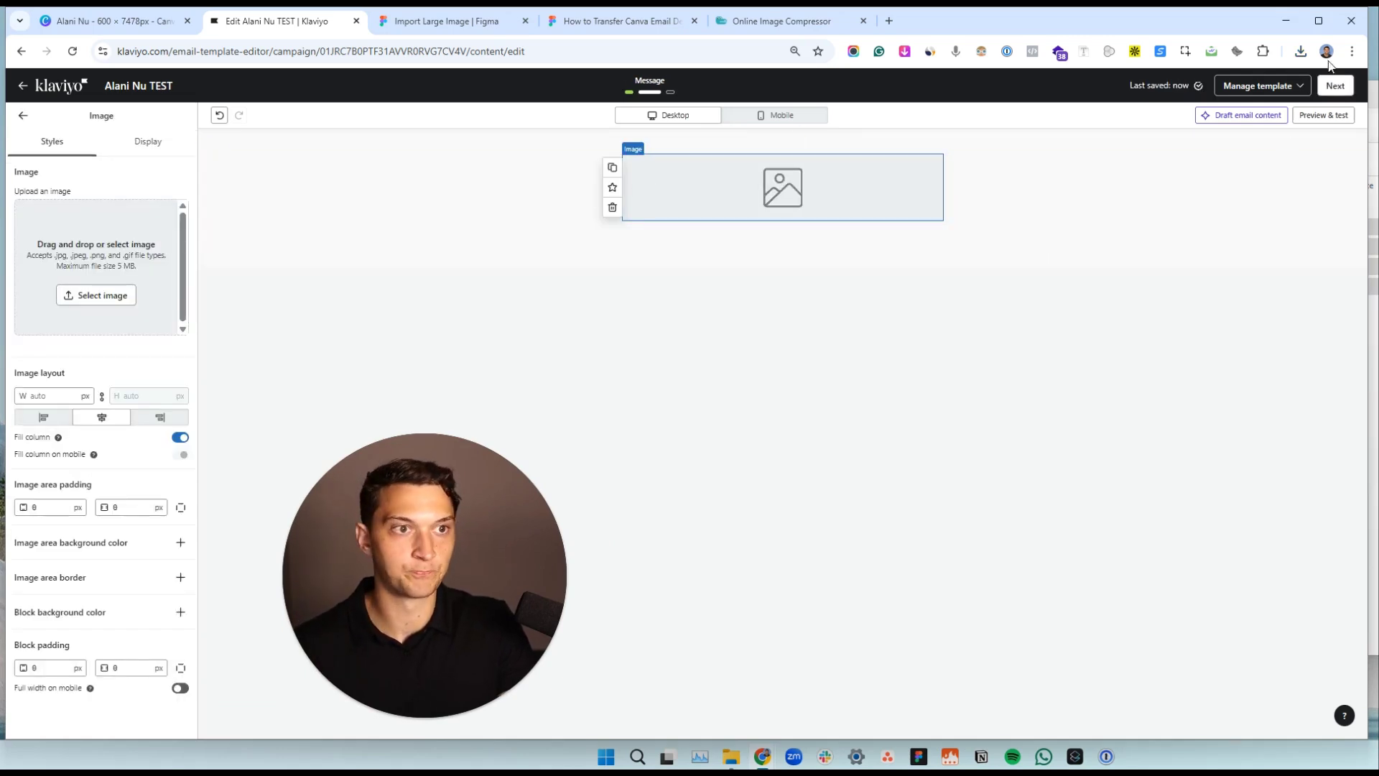
left_click(1301, 52)
left_click_drag(1194, 221, 97, 291)
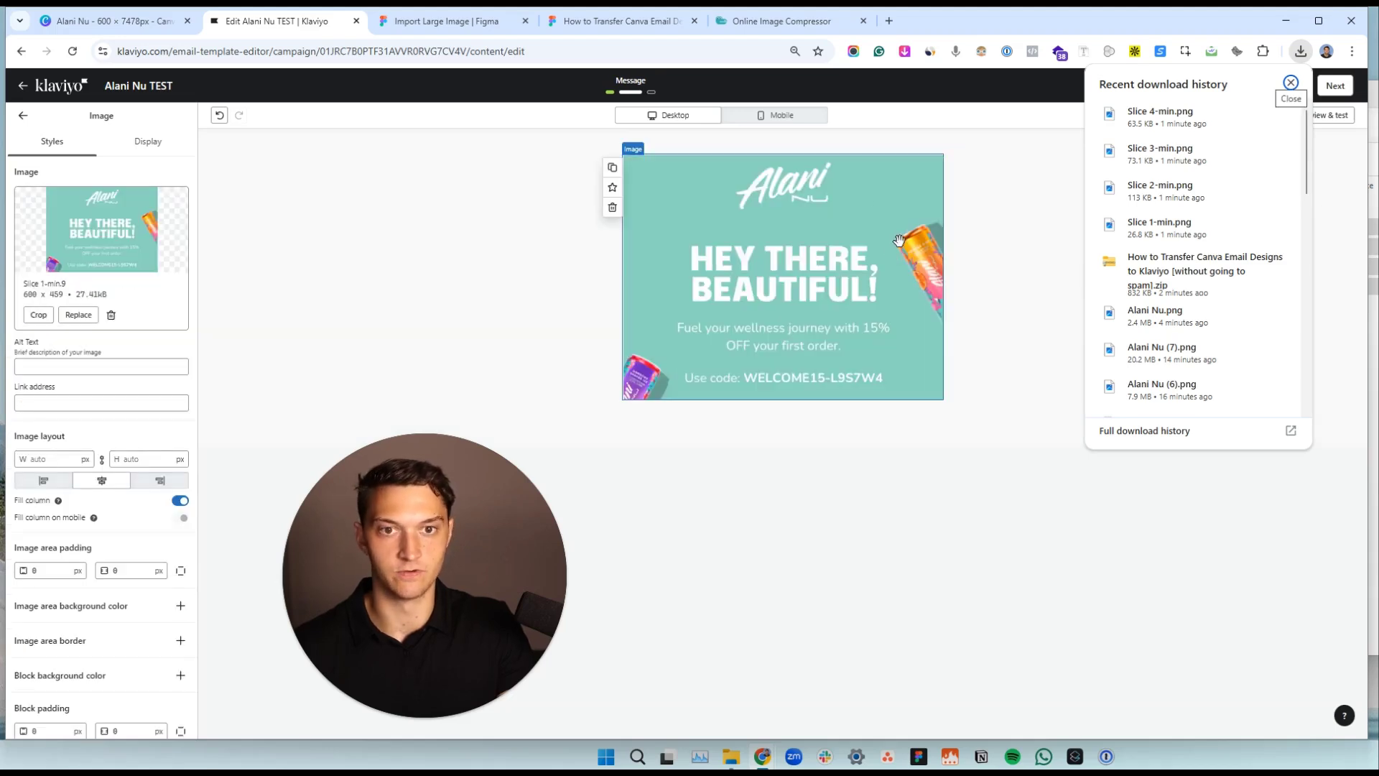
left_click(612, 169)
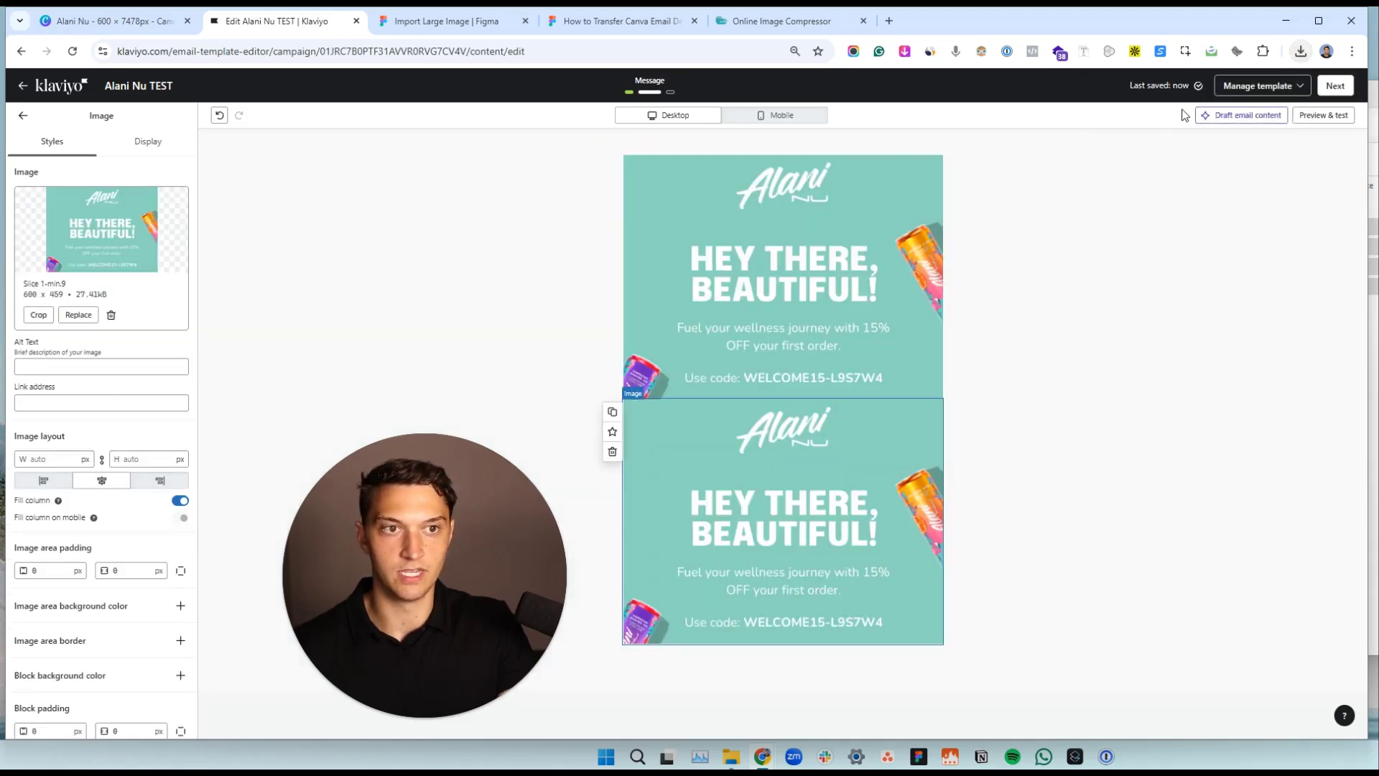
Upload Slice 2-min.png into the duplicate image block, then duplicate that block.
left_click(77, 315)
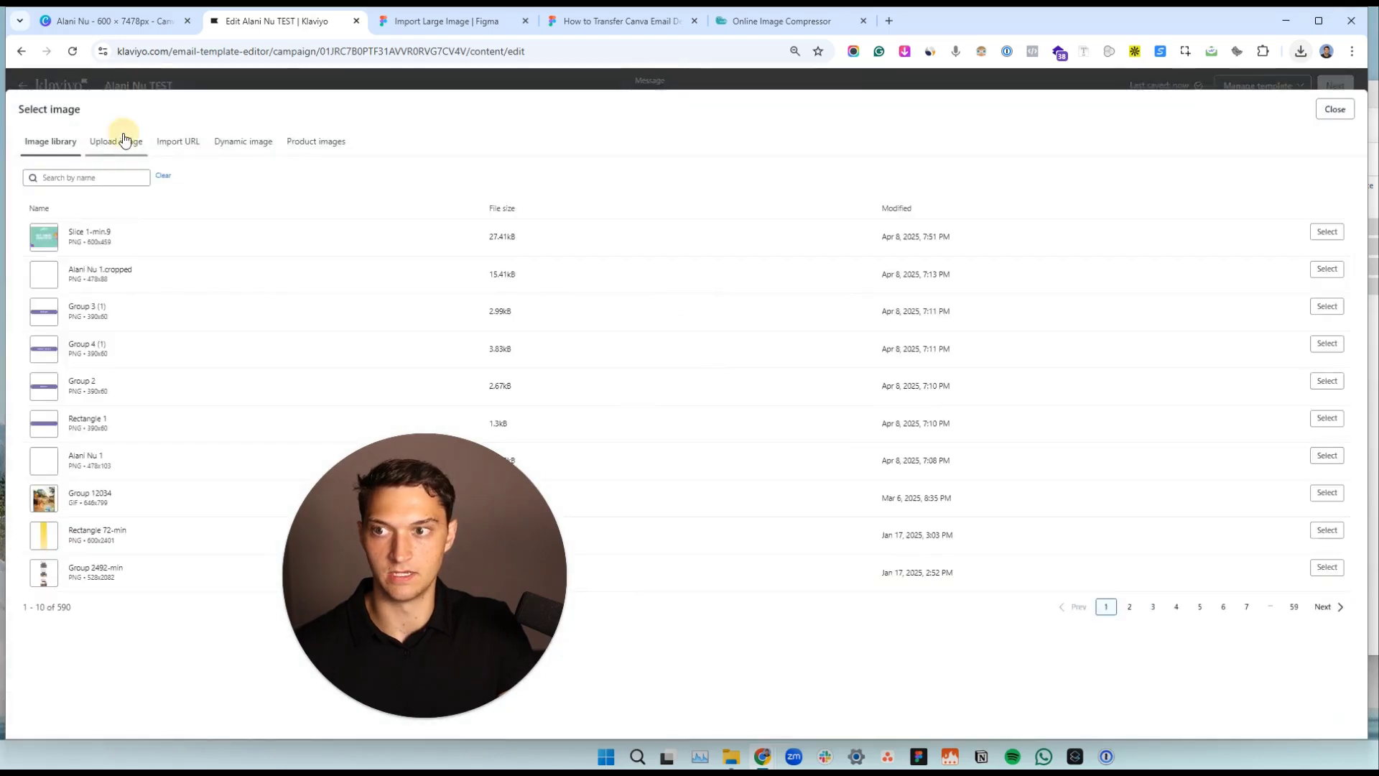
left_click(116, 141)
left_click(1301, 51)
left_click_drag(1222, 188, 639, 341)
left_click(607, 405)
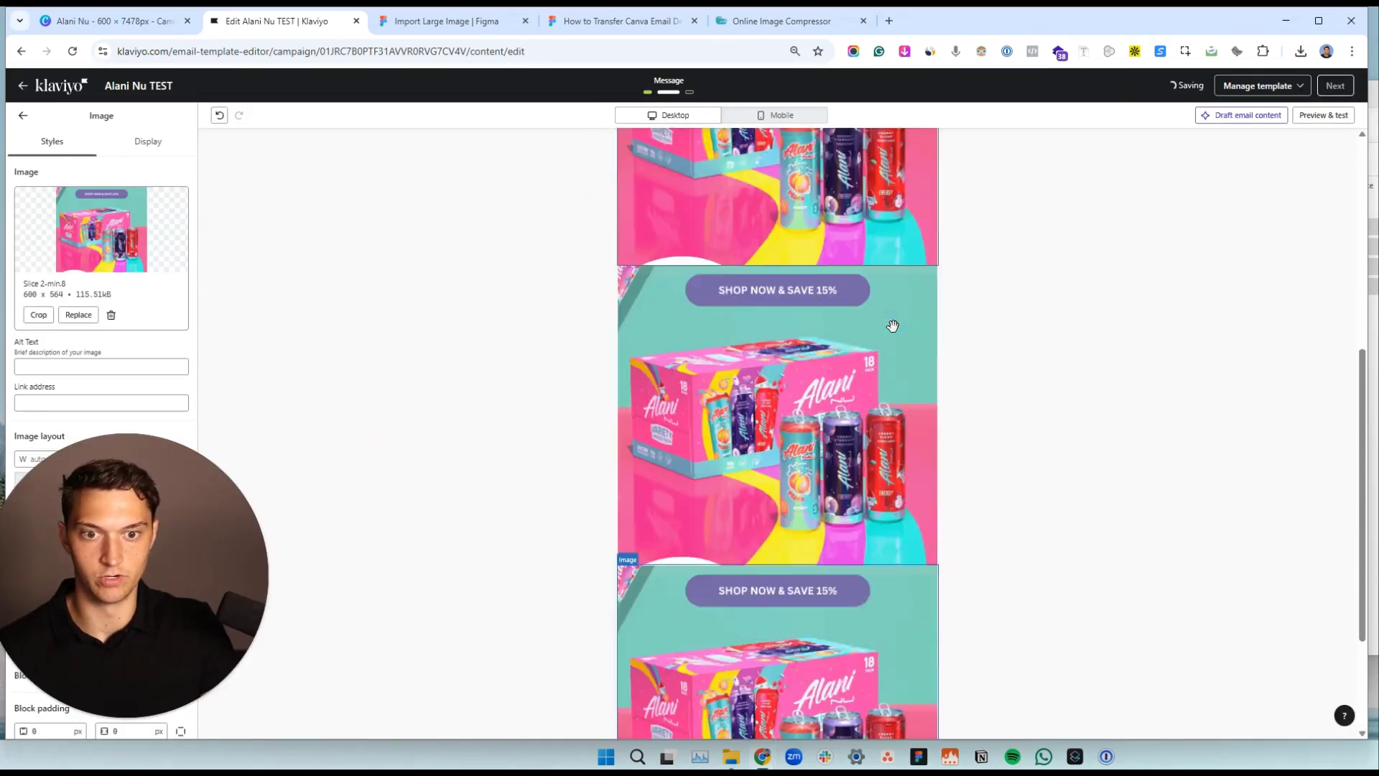
Upload Slice 3-min.png into the third image block.
left_click(79, 318)
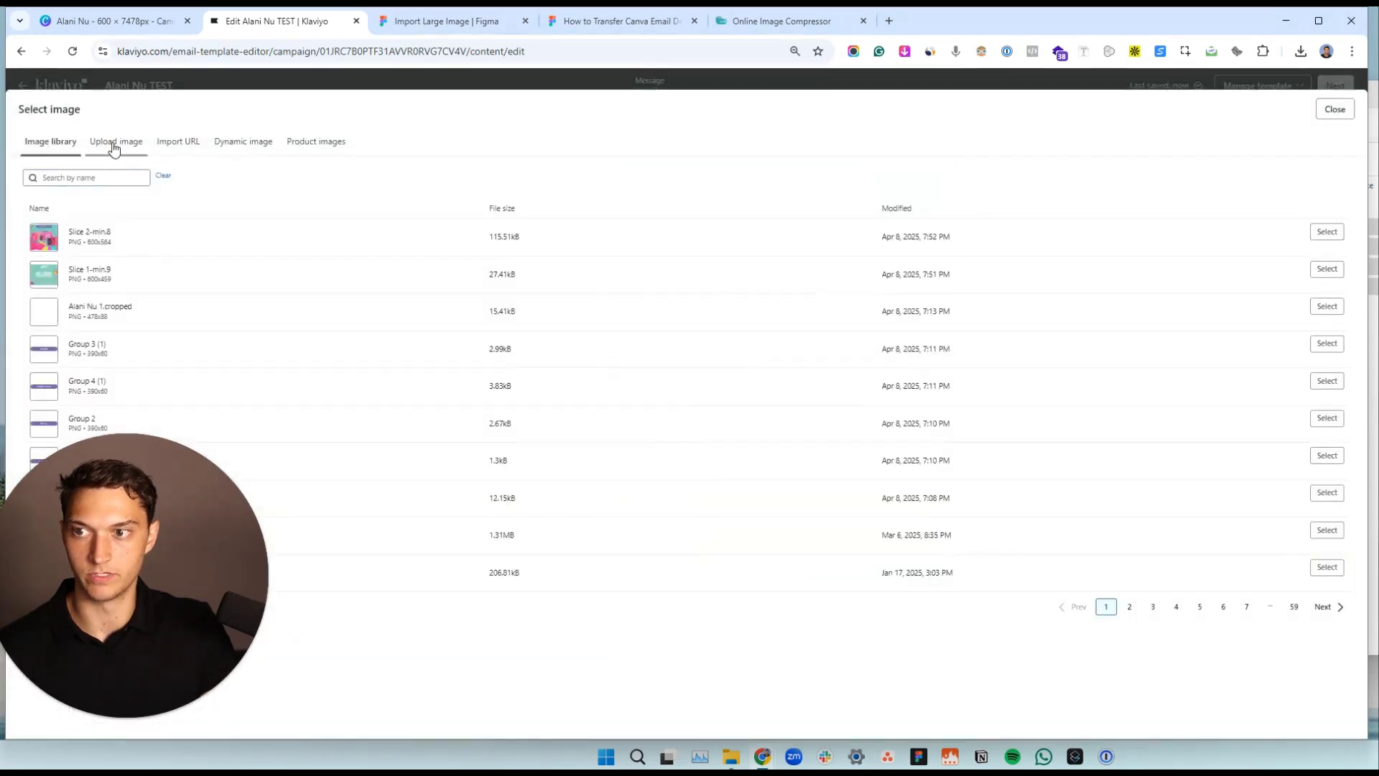
left_click(115, 141)
left_click(1301, 51)
left_click_drag(1188, 165, 840, 316)
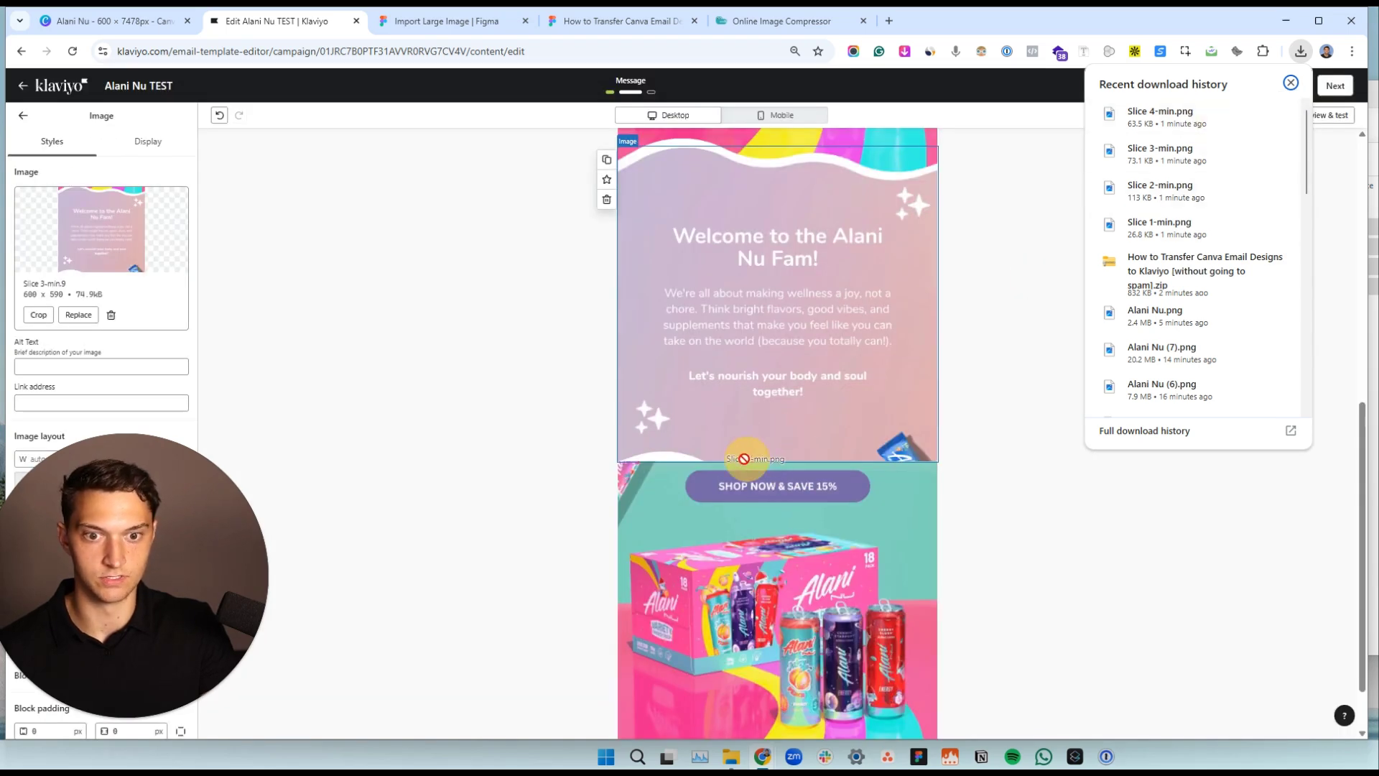
left_click_drag(744, 458, 895, 325)
scroll(894, 325, "down", 1)
Upload Slice 4-min.png into the fourth block and delete the extra bottom image block.
left_click(78, 315)
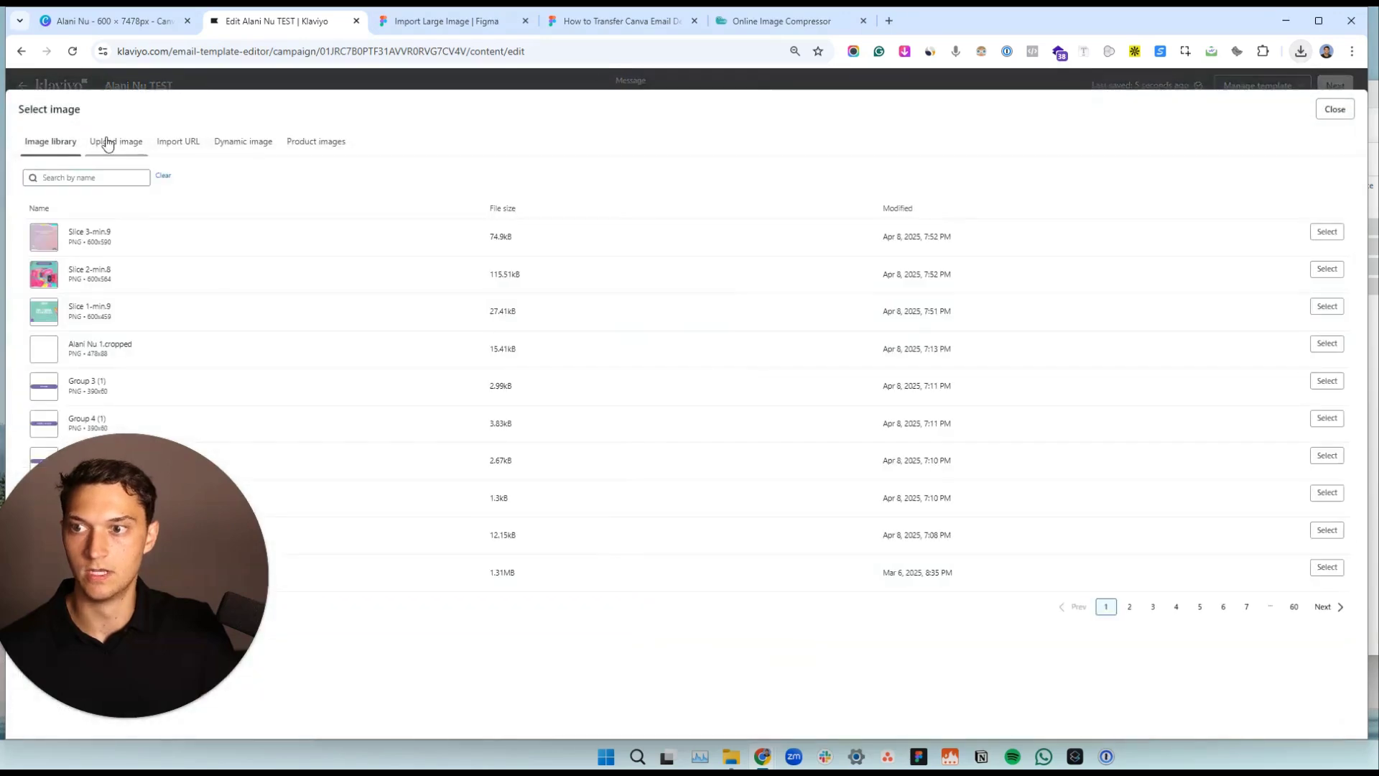
left_click(115, 141)
left_click(1302, 50)
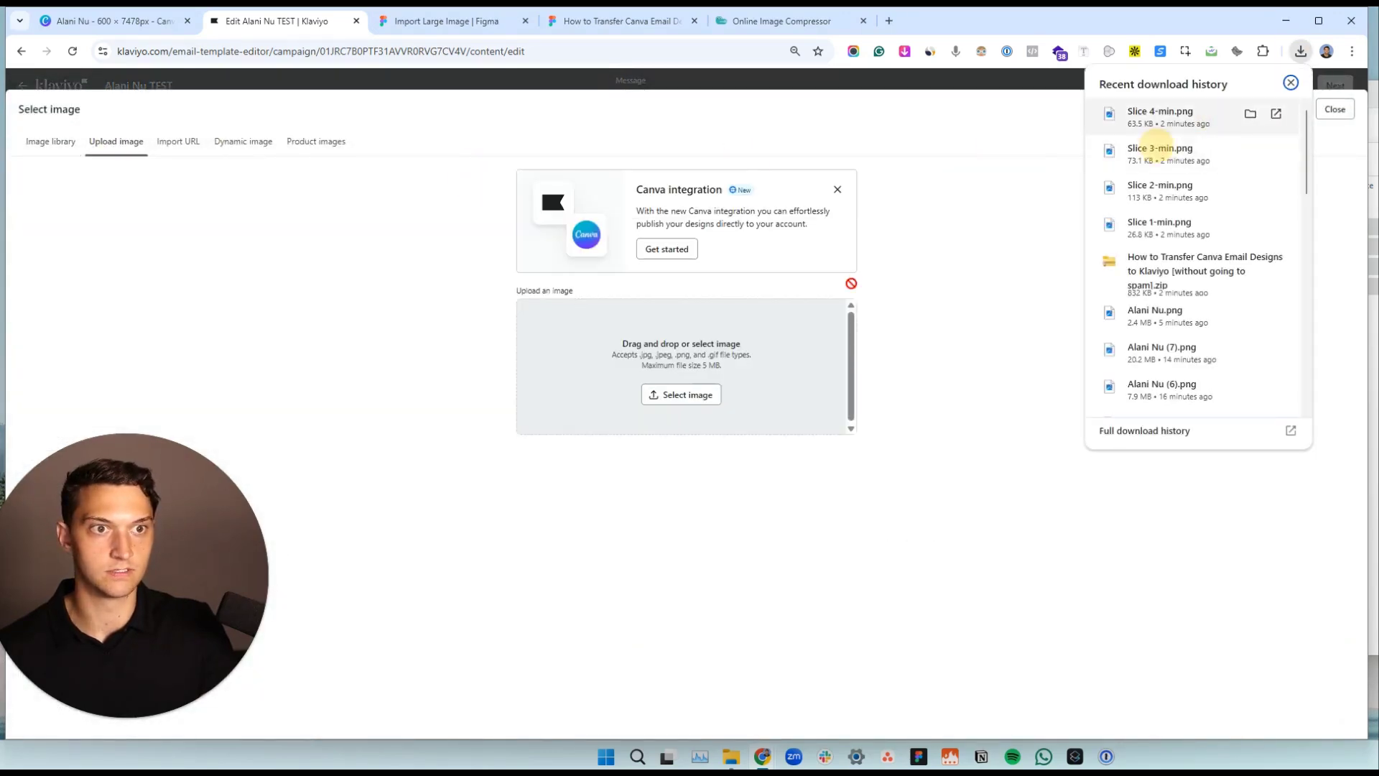
left_click_drag(1142, 147, 739, 366)
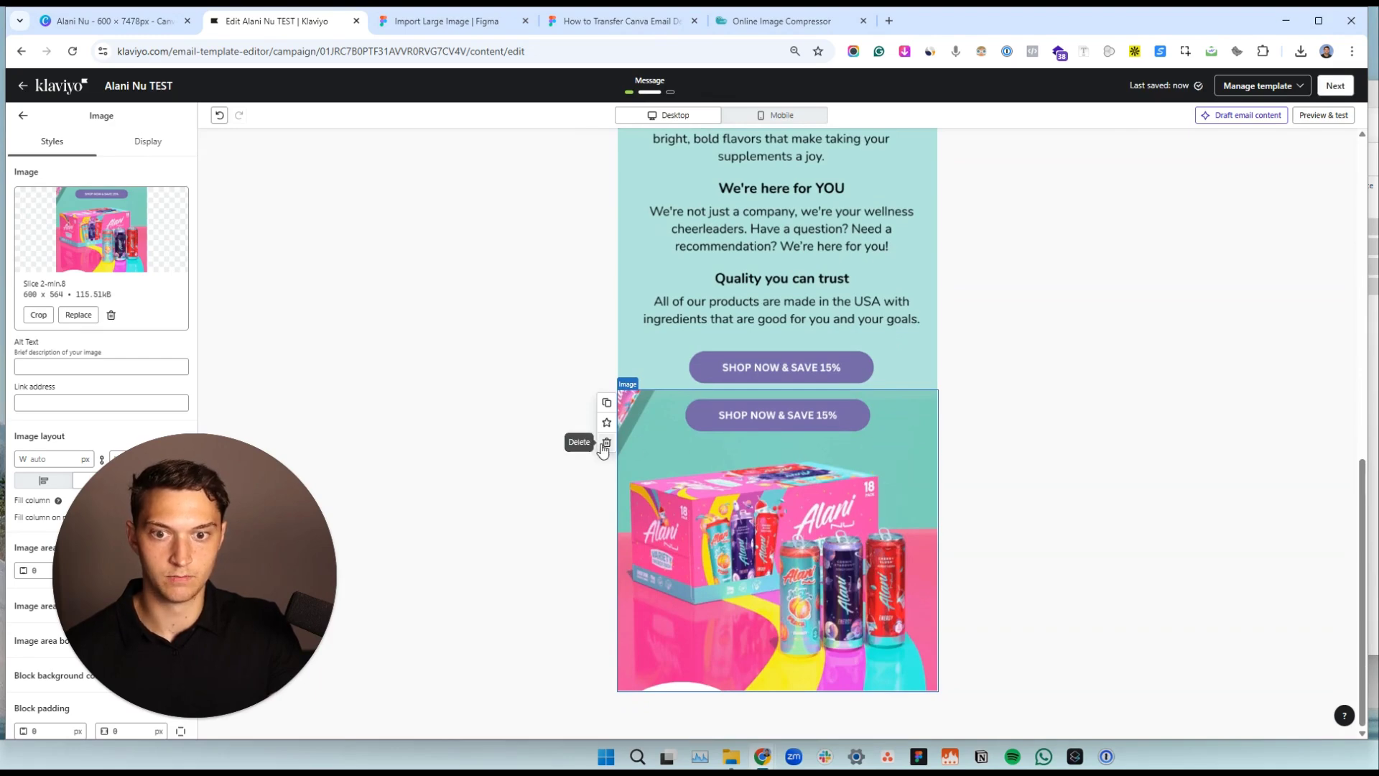
left_click(606, 443)
scroll(974, 417, "up", 10)
Swap the duplicated Slice 2 block's image for the Slice 3 welcome image.
left_click(617, 276)
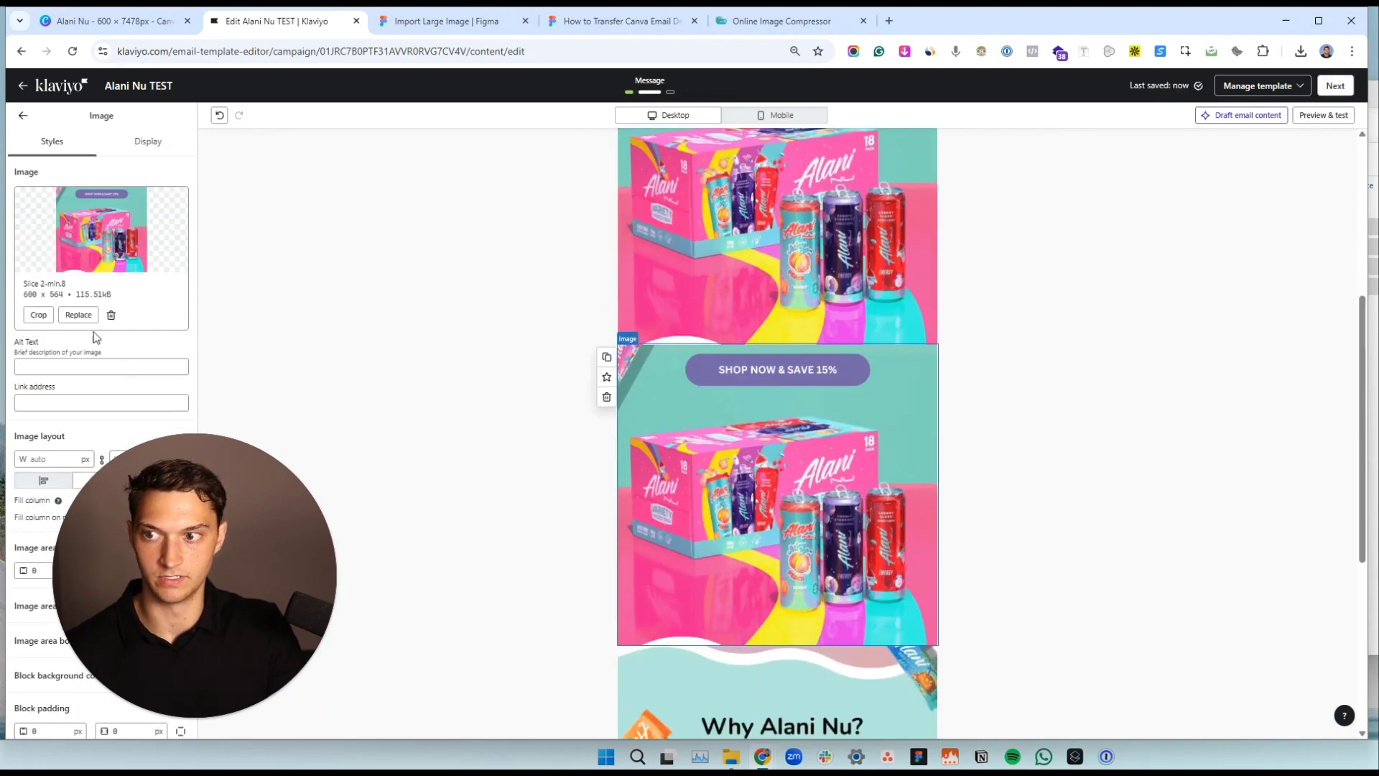
left_click(78, 315)
left_click(113, 141)
left_click(1335, 107)
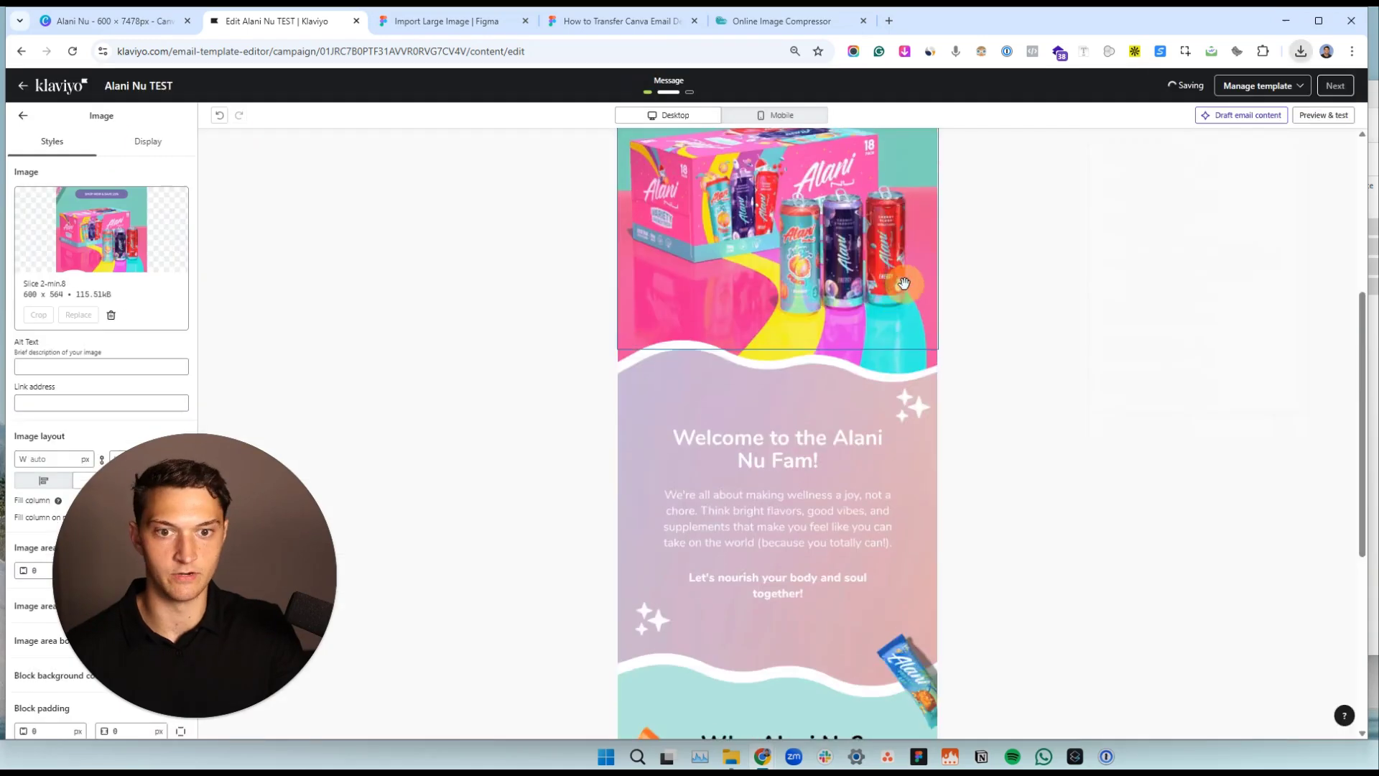
scroll(882, 408, "down", 15)
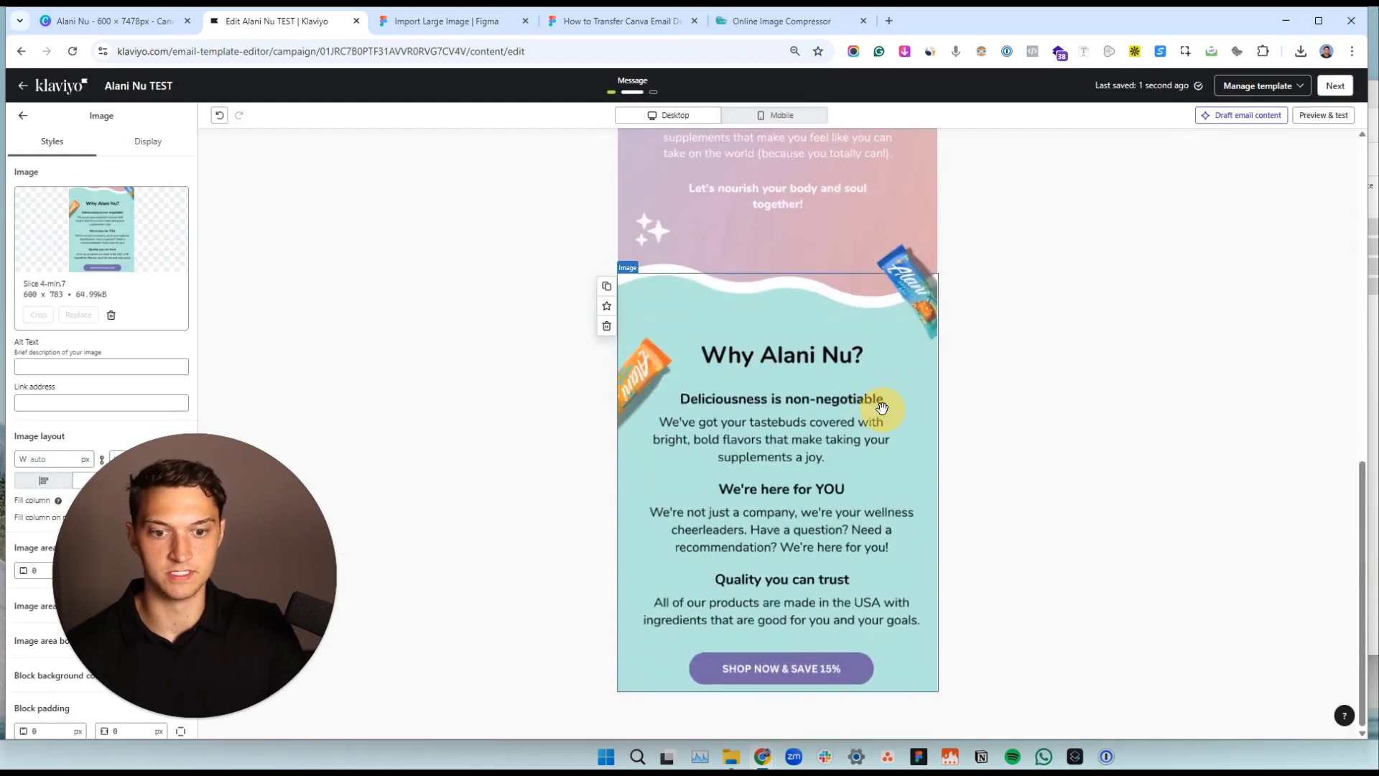
Set the template's Margin top to 0 in the template-wide style settings.
left_click(729, 209)
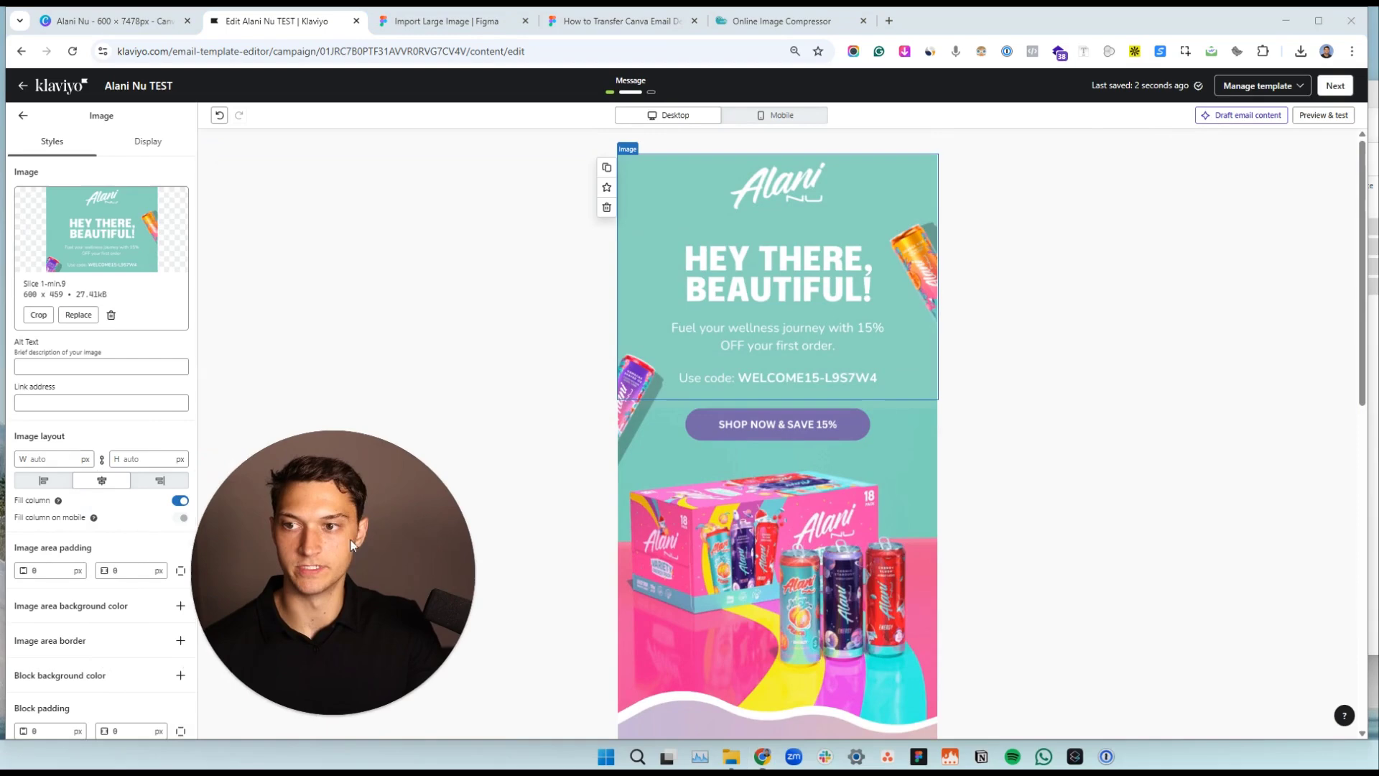
left_click(23, 115)
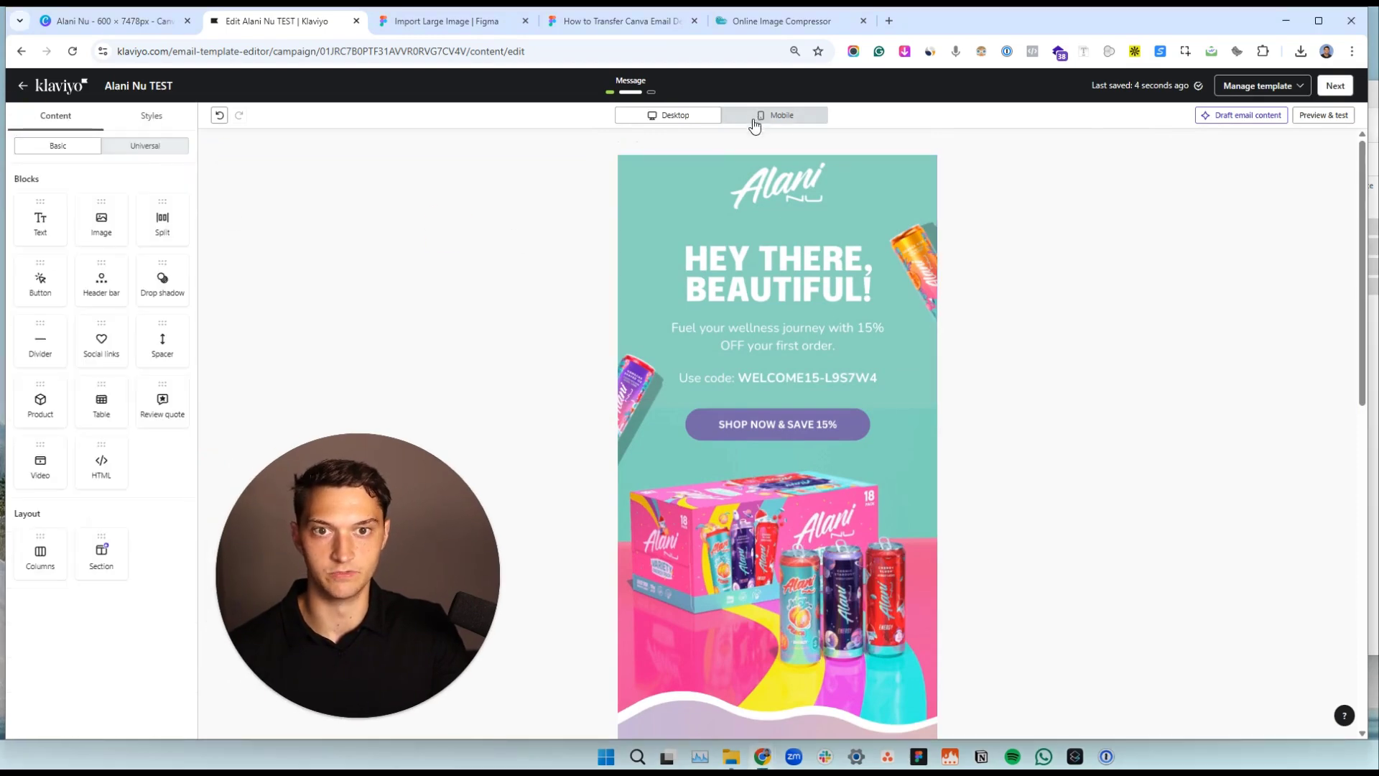
left_click(147, 115)
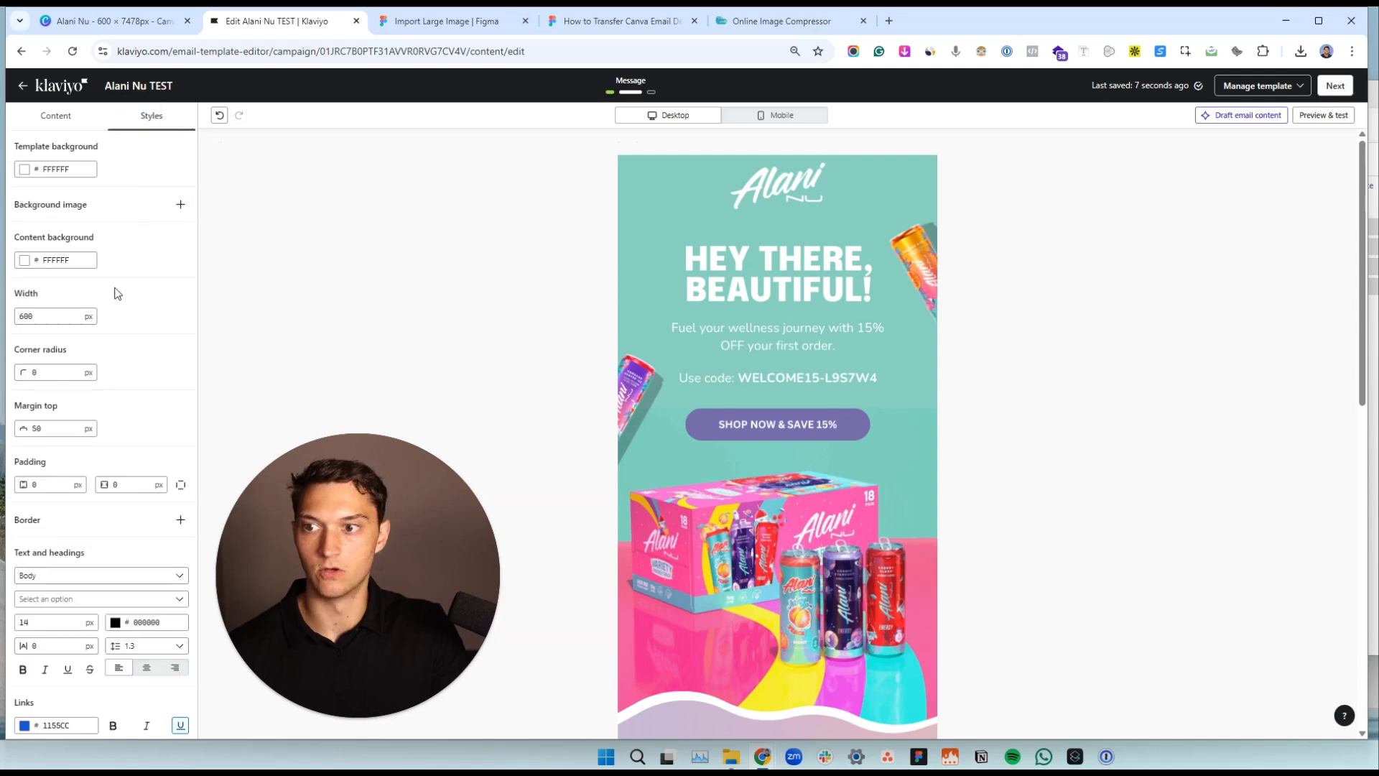
type("0")
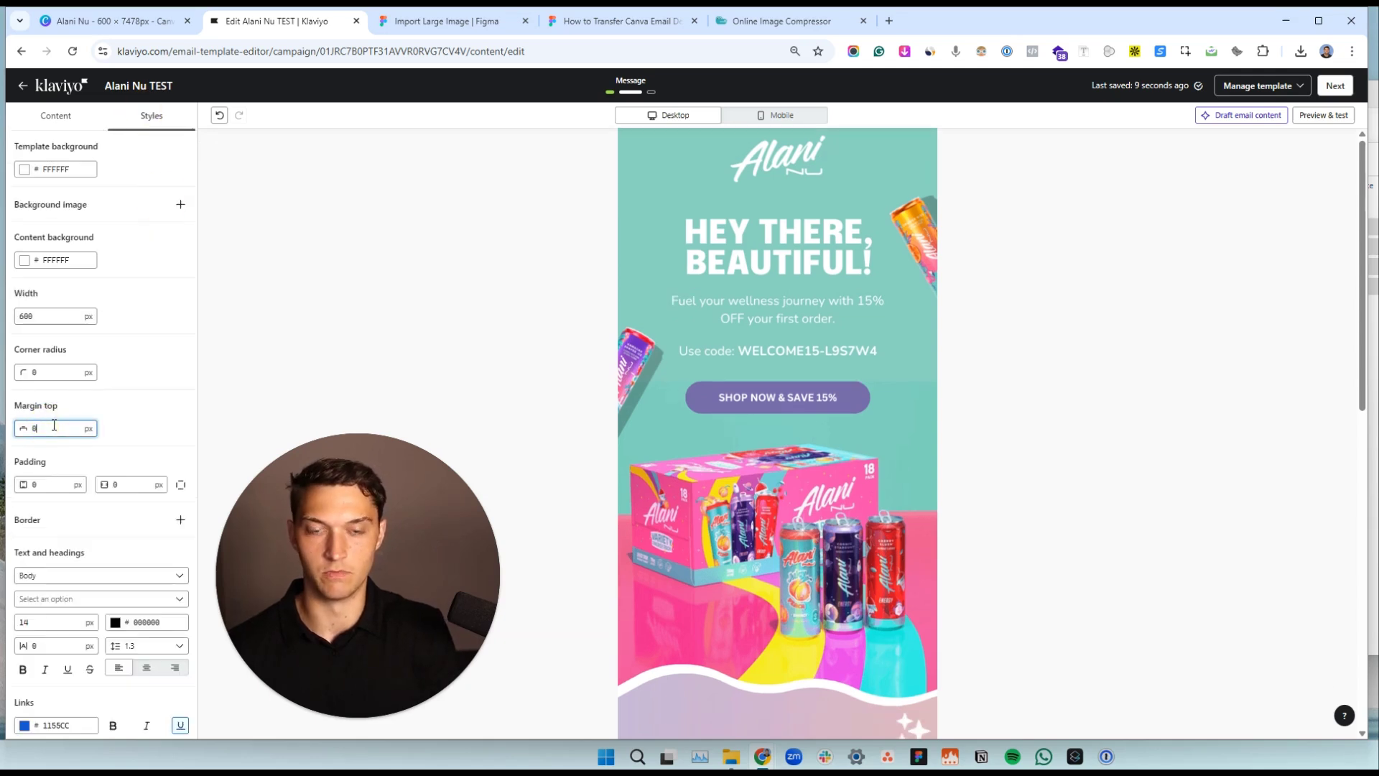
Check the flush-top email in the mobile preview, then return to the desktop preview.
left_click(789, 116)
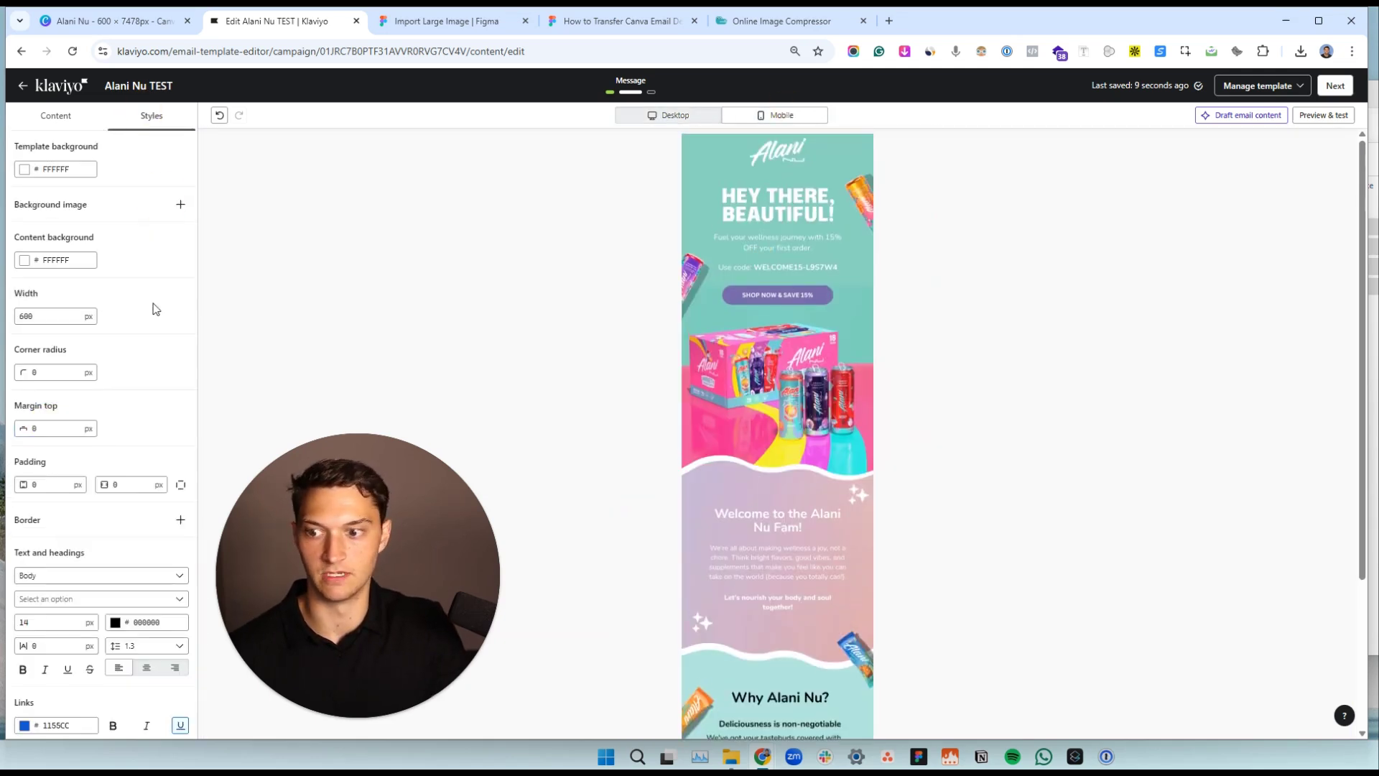
scroll(153, 308, "down", 5)
scroll(790, 331, "down", 3)
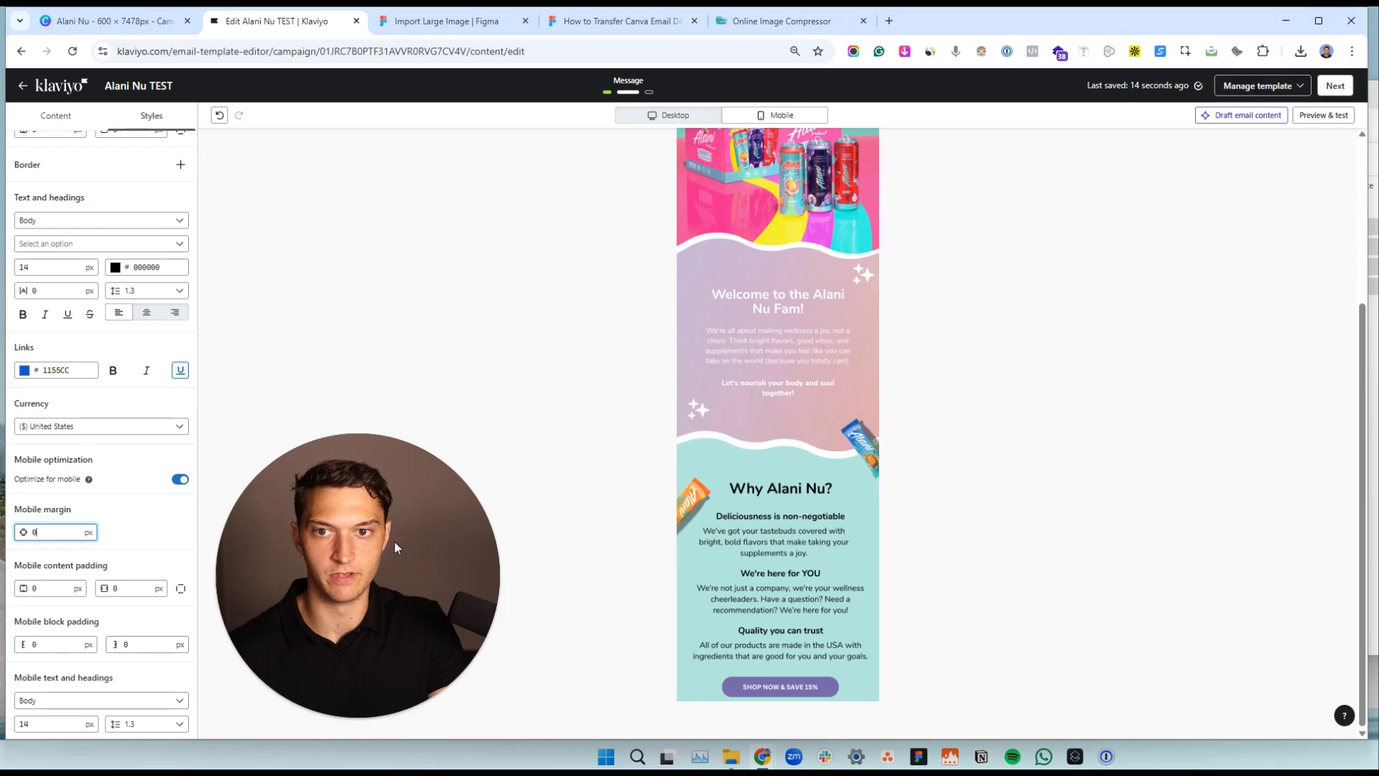
left_click(650, 117)
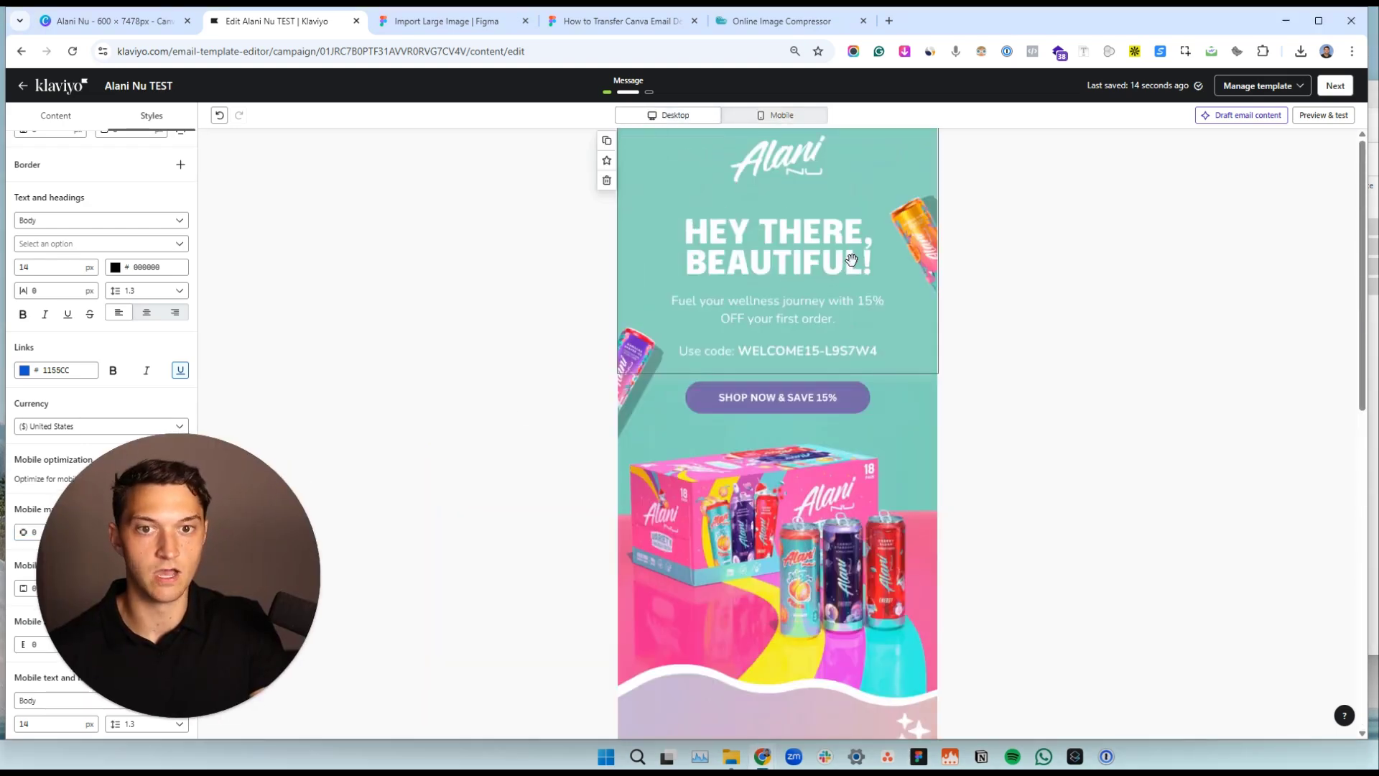
Give the Slice 1 hero image block the alt text 'Hey there, Beautiful'.
left_click(851, 260)
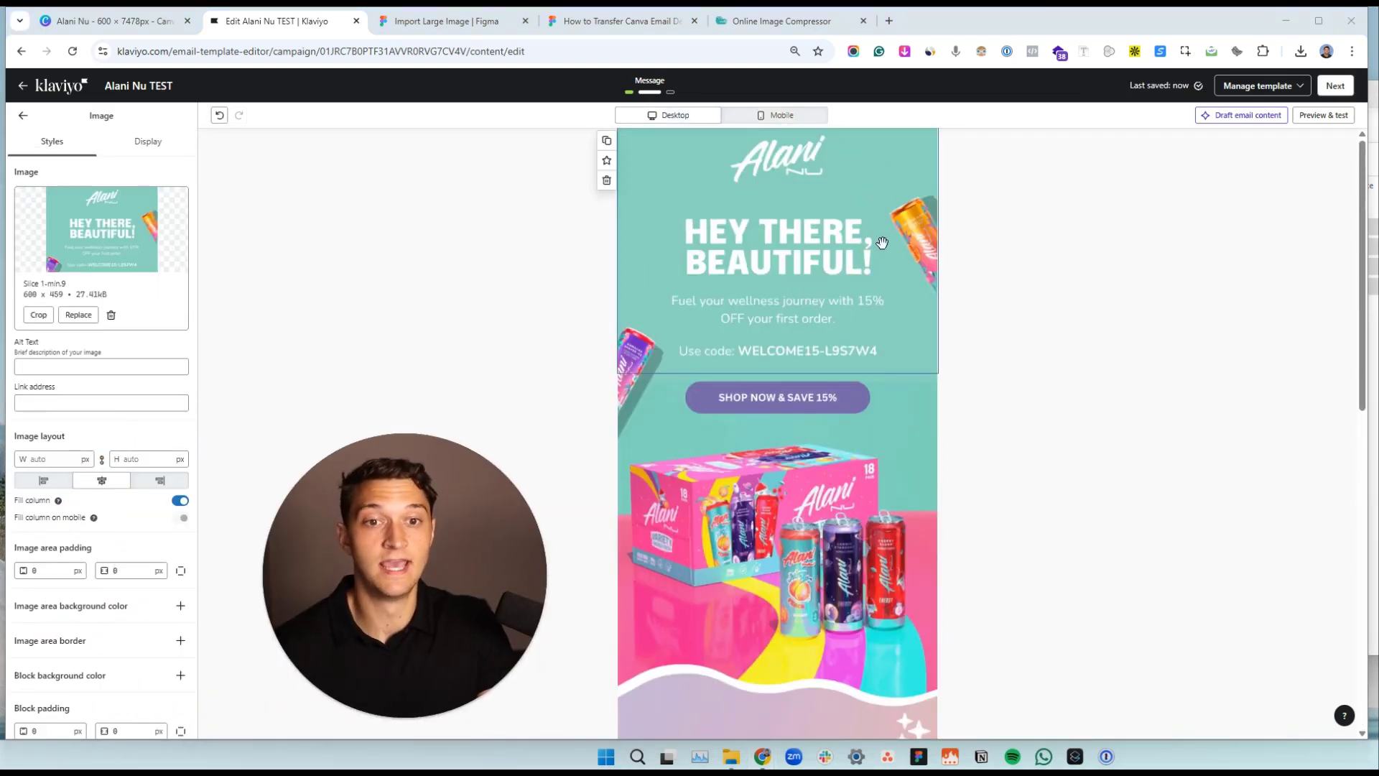
left_click(138, 366)
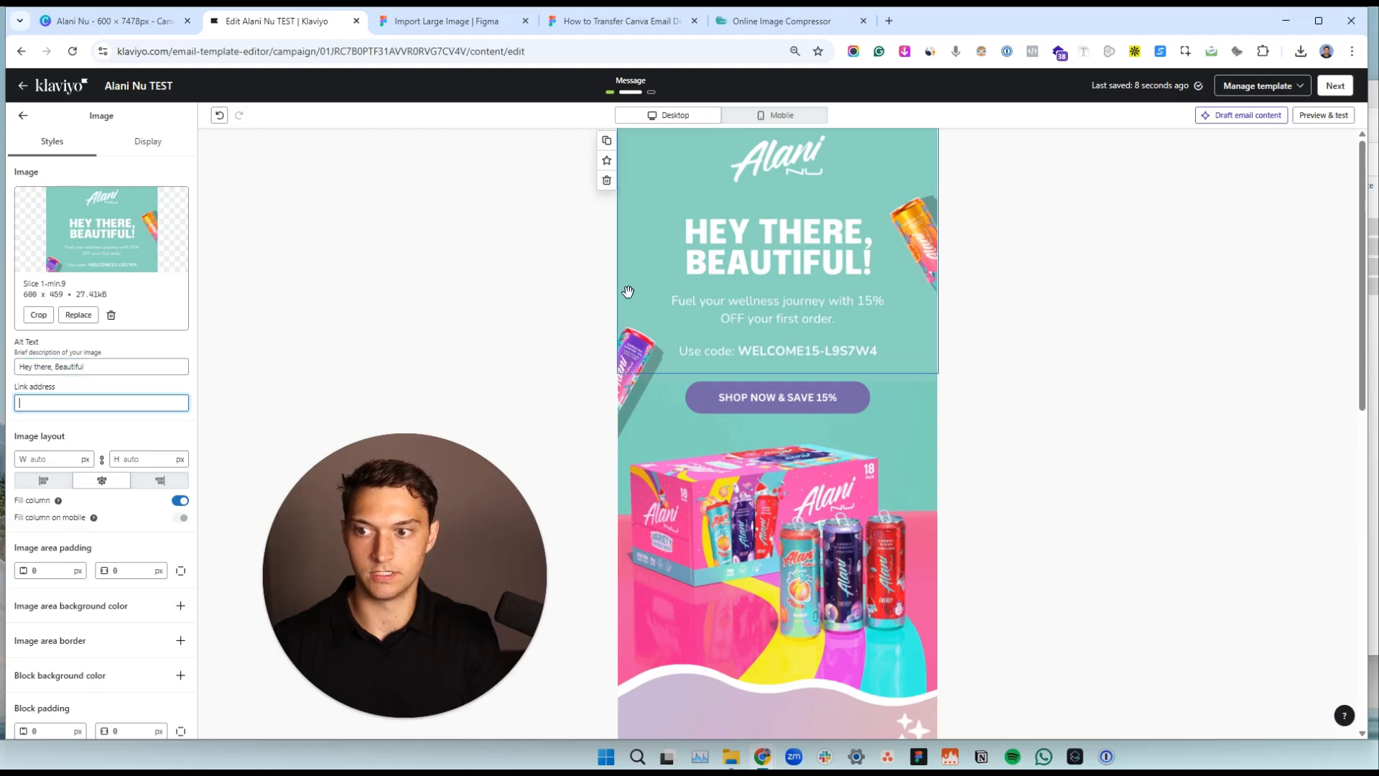
In a new tab, search Google for 'alani nu', open alaninu.com and select its address.
left_click(891, 21)
type("algorx.ai")
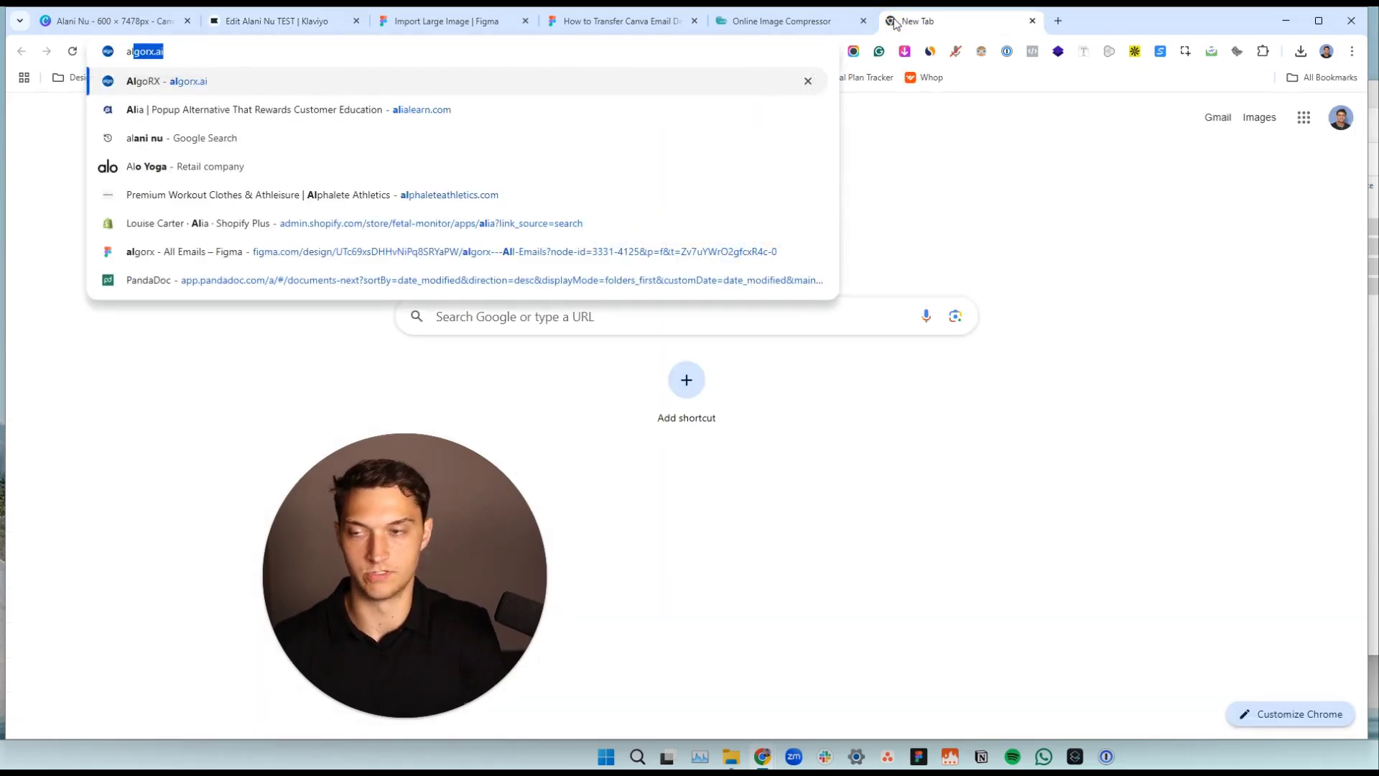
key("Return")
left_click(726, 52)
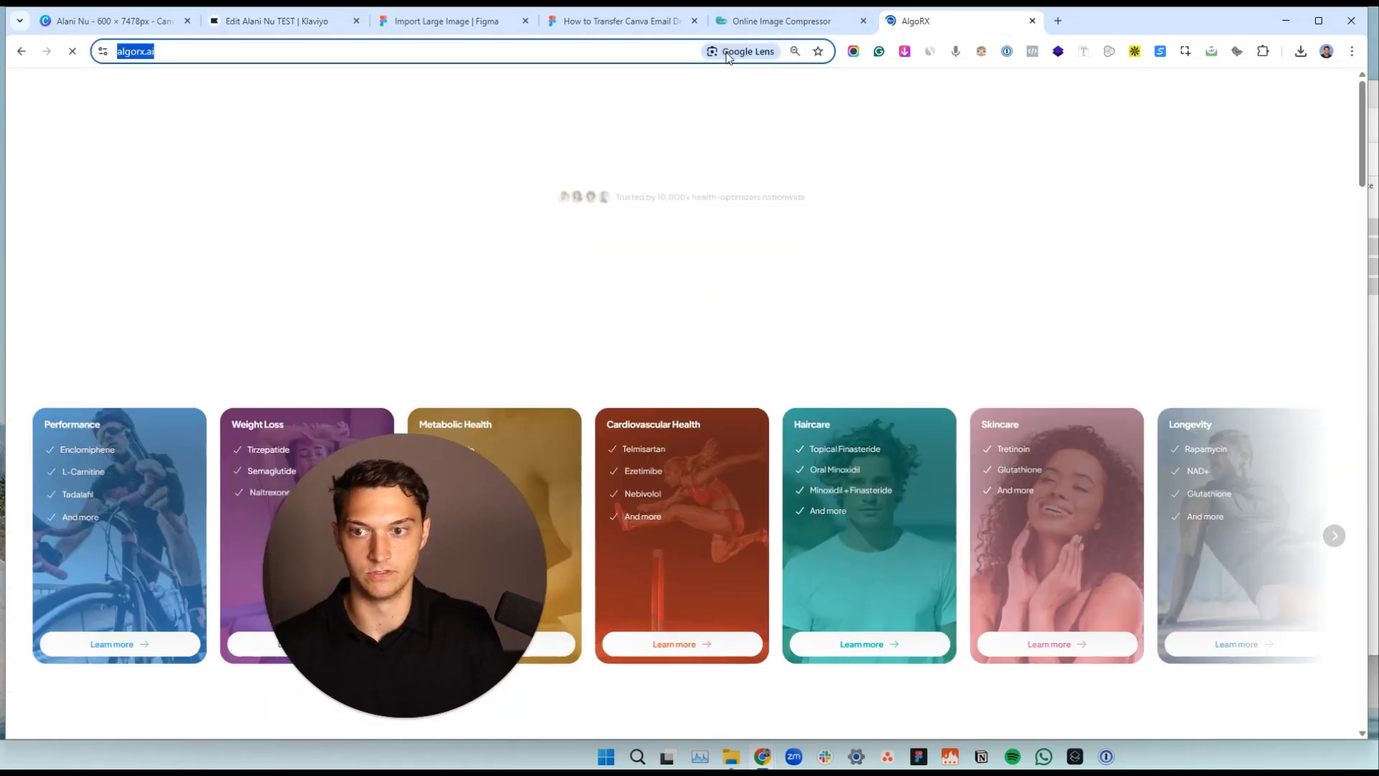
type("alani nu")
key("Return")
scroll(58, 395, "down", 3)
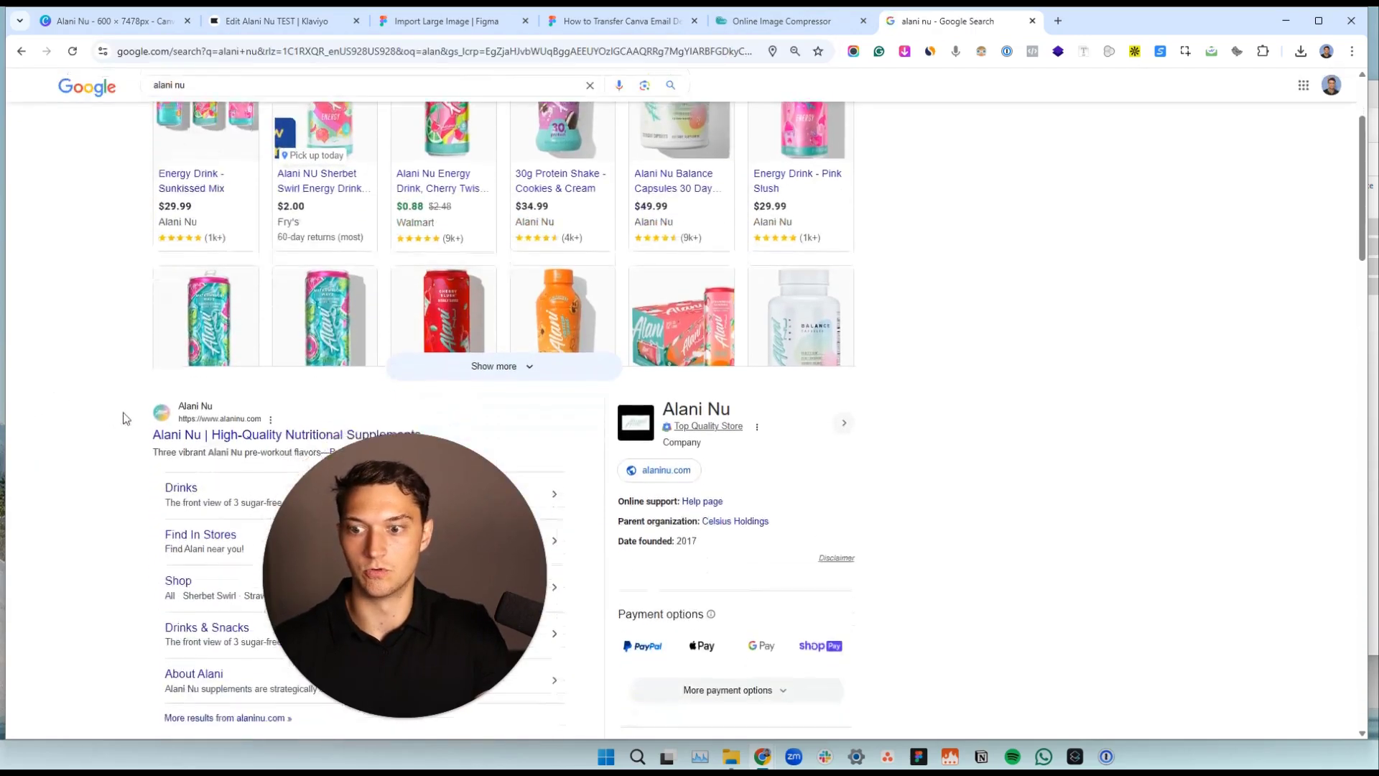
left_click(188, 381)
left_click(359, 51)
key("ctrl+c")
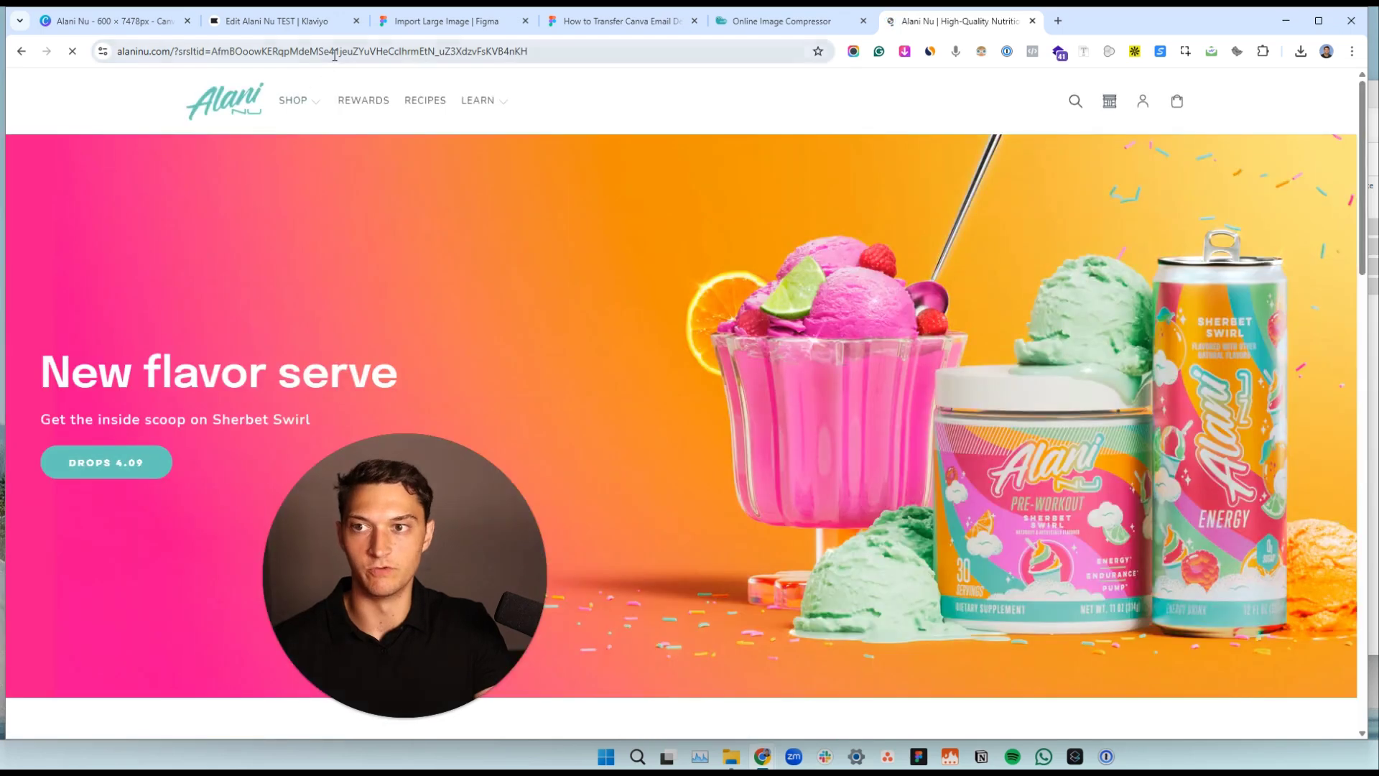
Paste the alaninu.com homepage address as the hero slice's link.
left_click(281, 21)
left_click(62, 401)
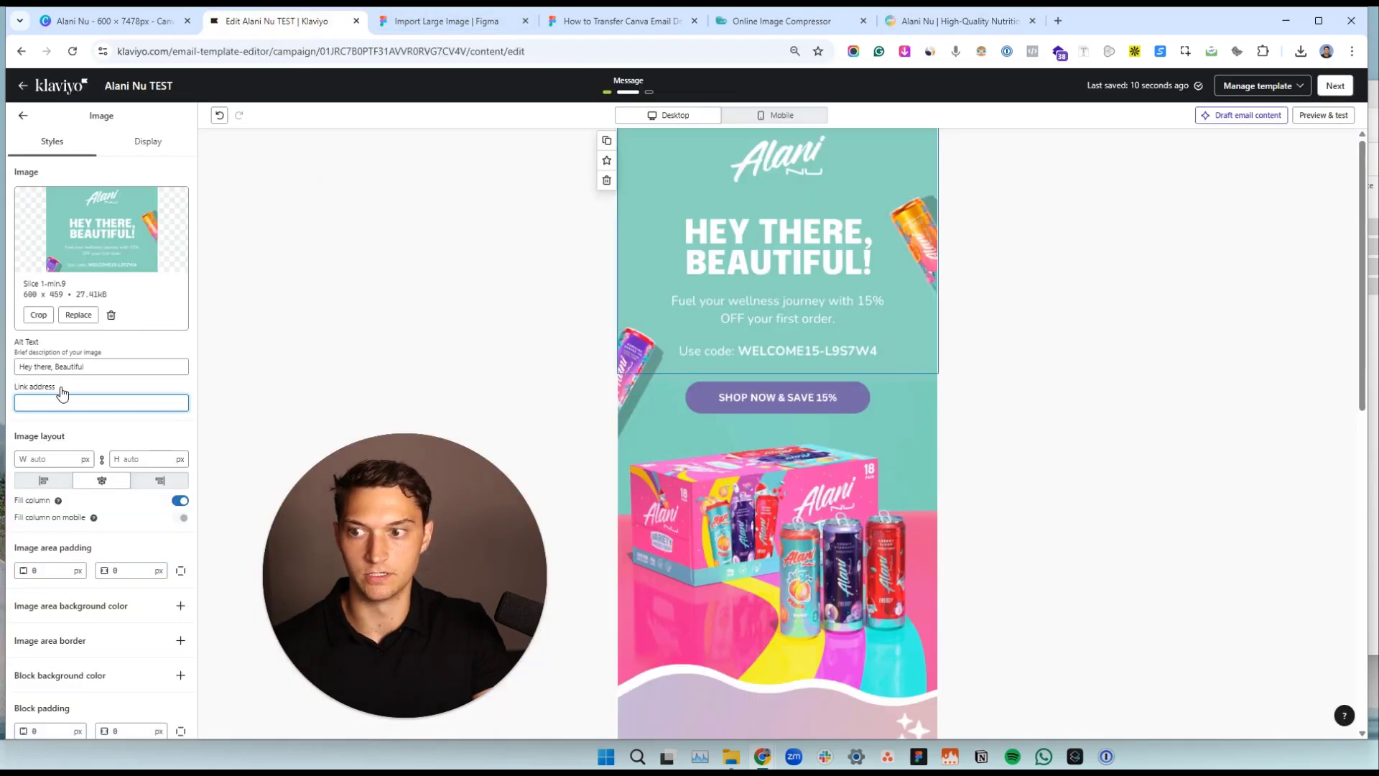
key("ctrl+v")
scroll(812, 282, "down", 2)
Give the product slice alt text 'SHOP NOW AND SAVE 15%' and the alaninu.com link.
left_click(813, 282)
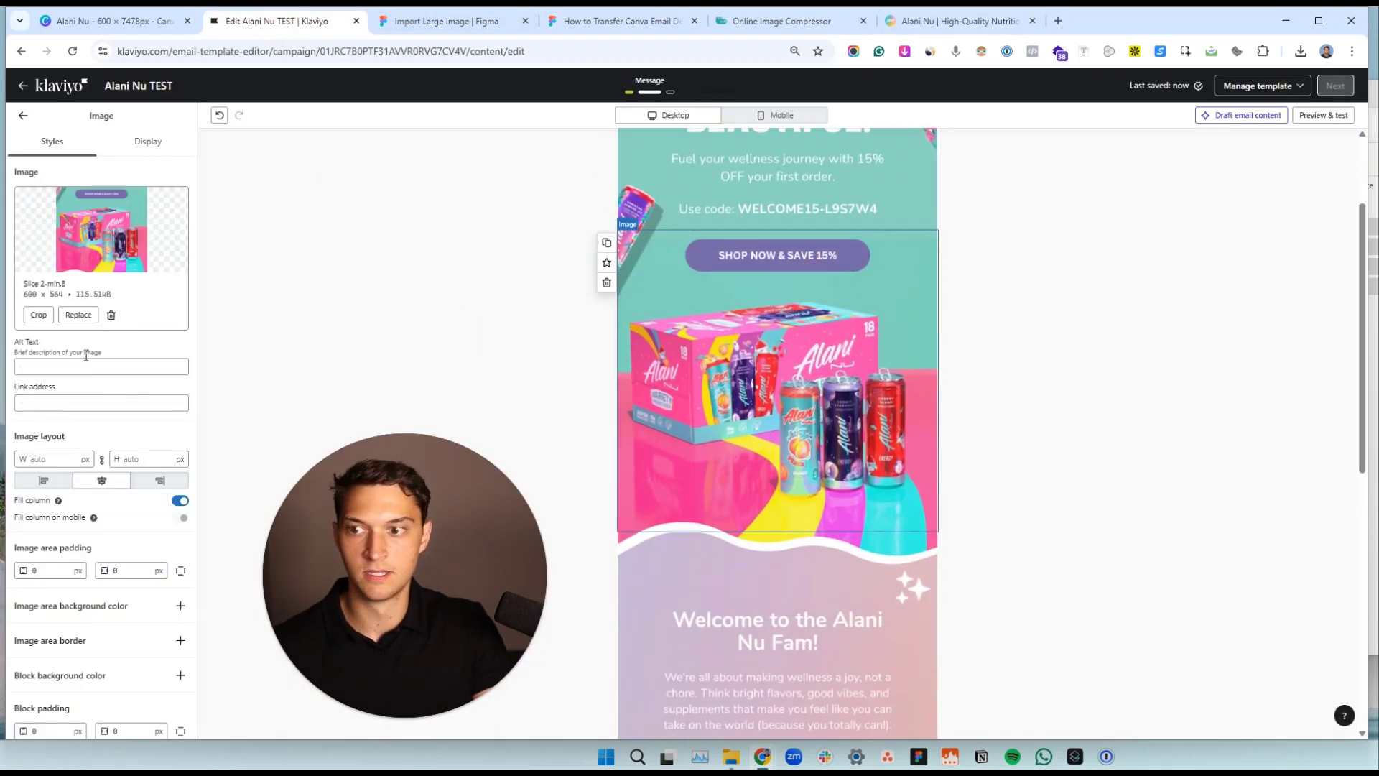
left_click(132, 366)
type("SHOP NOW")
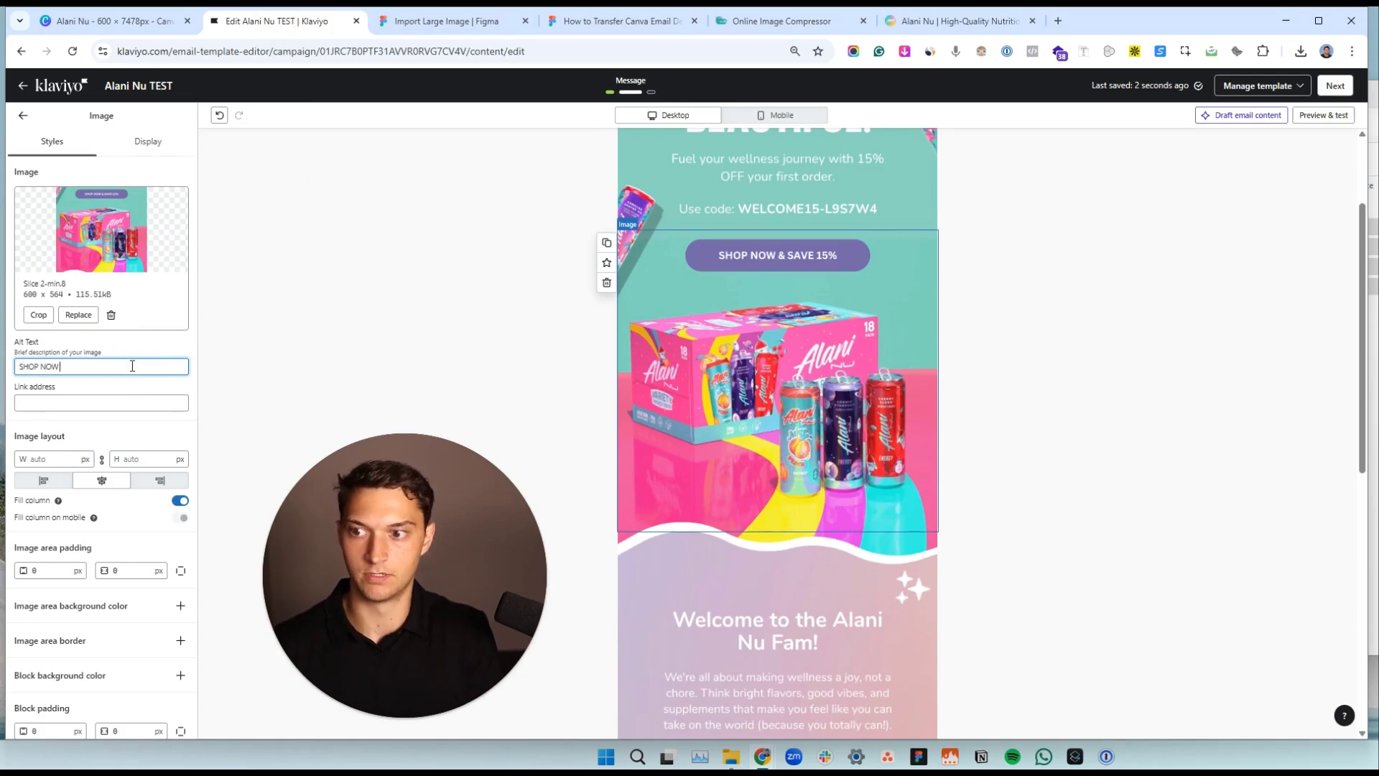
type(" AND SAVE")
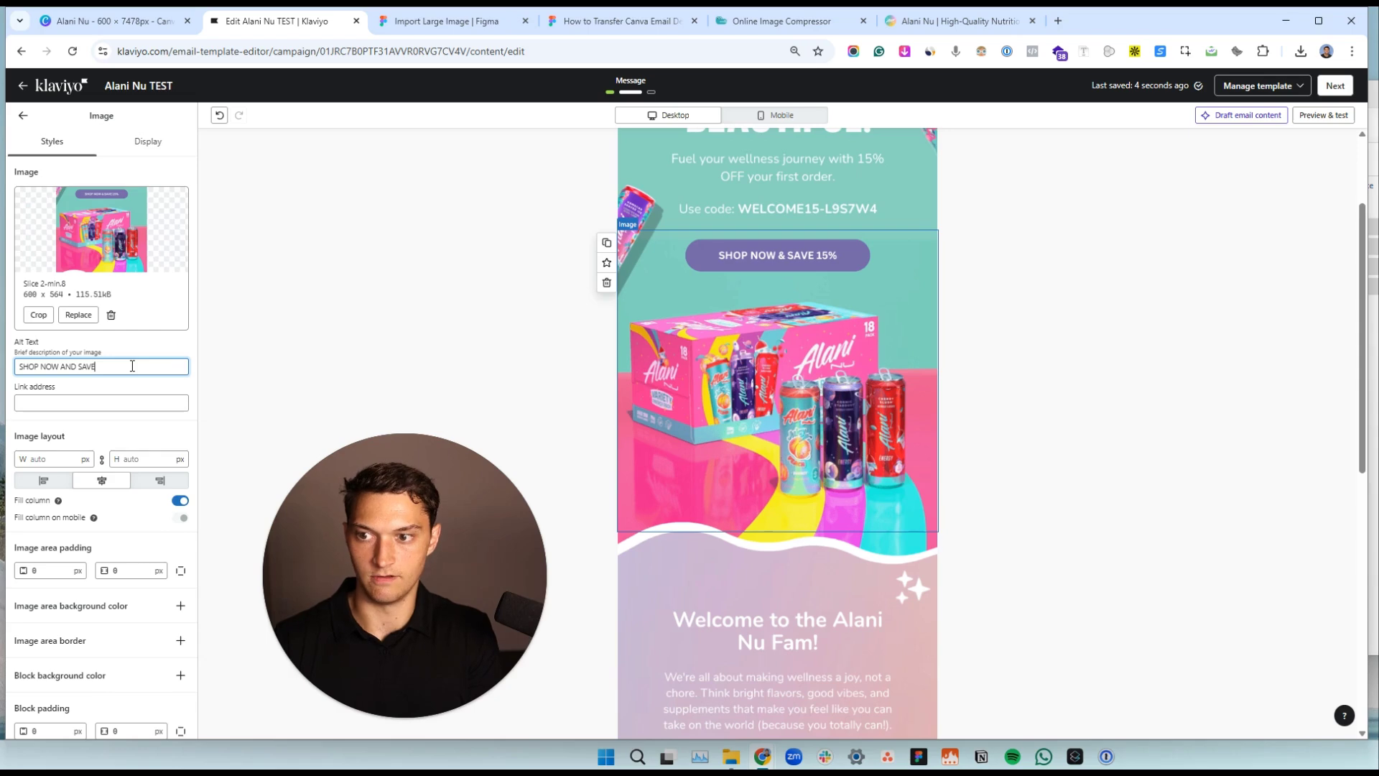
type(" 15%")
key("Tab")
key("ctrl+v")
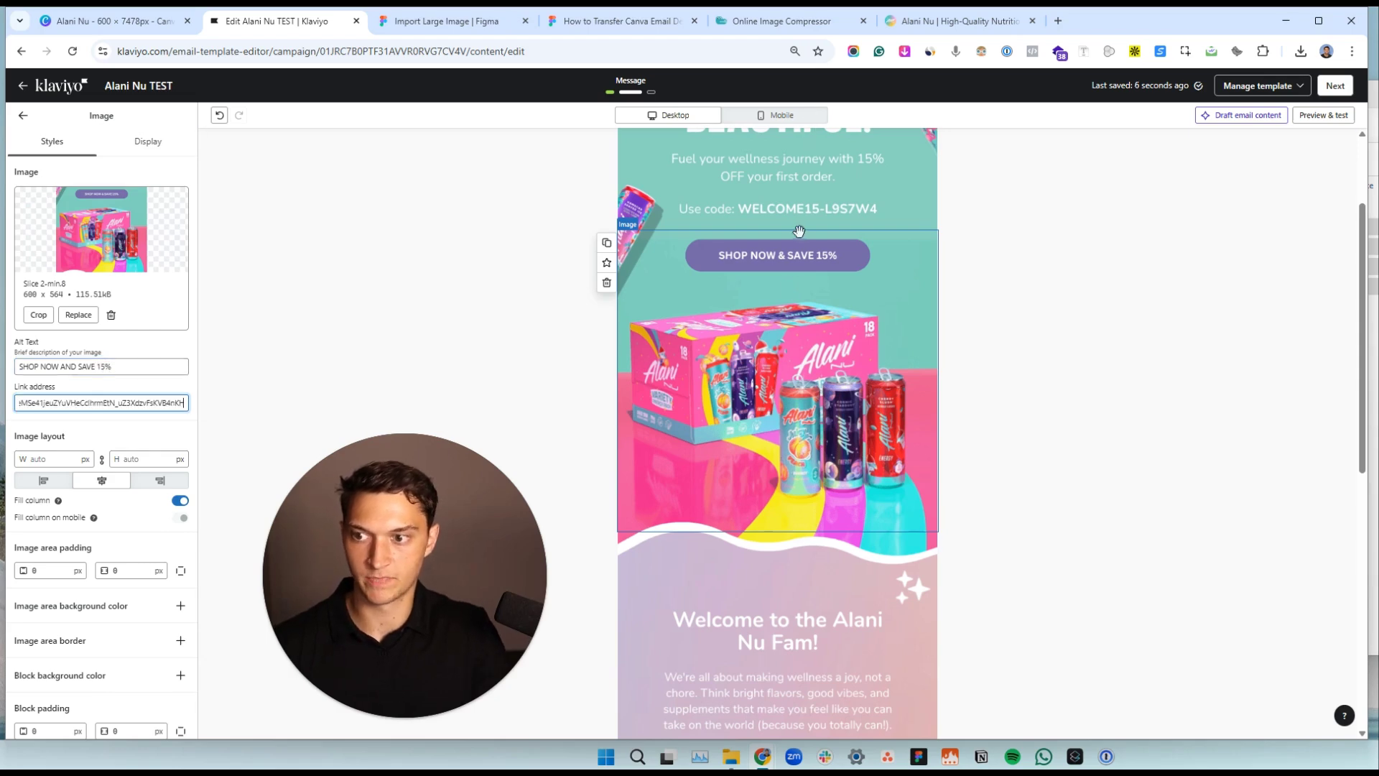
scroll(697, 373, "down", 4)
Link the Welcome to the Alani Nu Fam and Why Alani Nu? slices to alaninu.com.
left_click(697, 374)
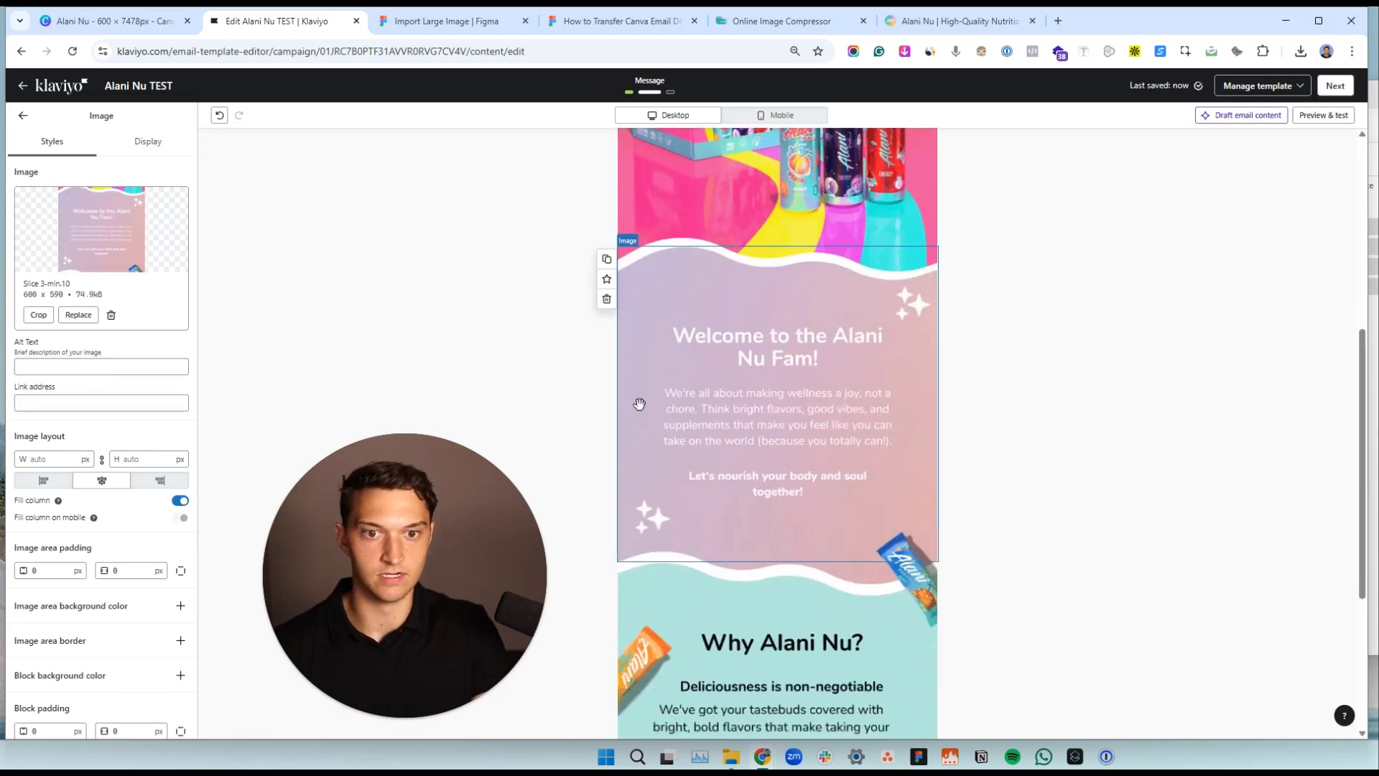
left_click(132, 402)
key("ctrl+v")
scroll(762, 314, "down", 4)
left_click(744, 375)
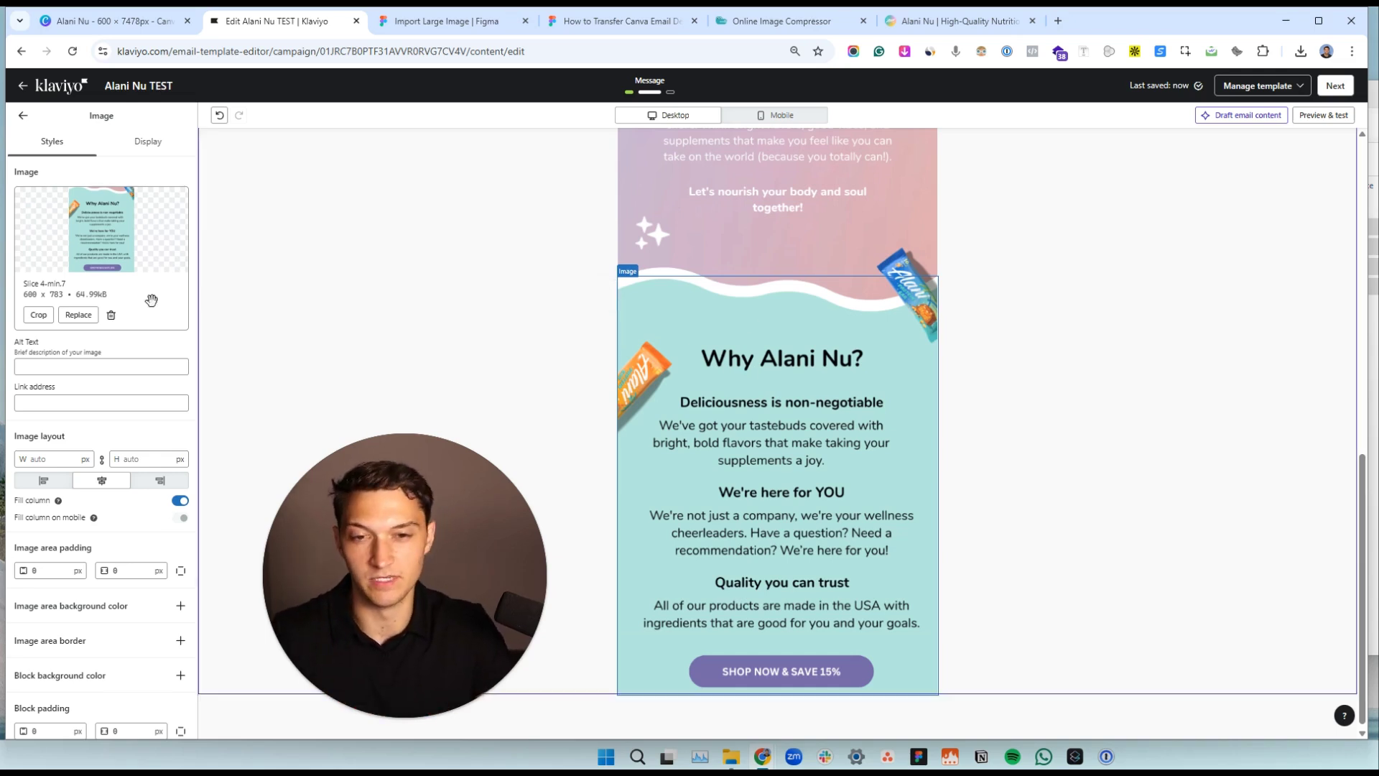
left_click(53, 402)
key("ctrl+v")
left_click(141, 450)
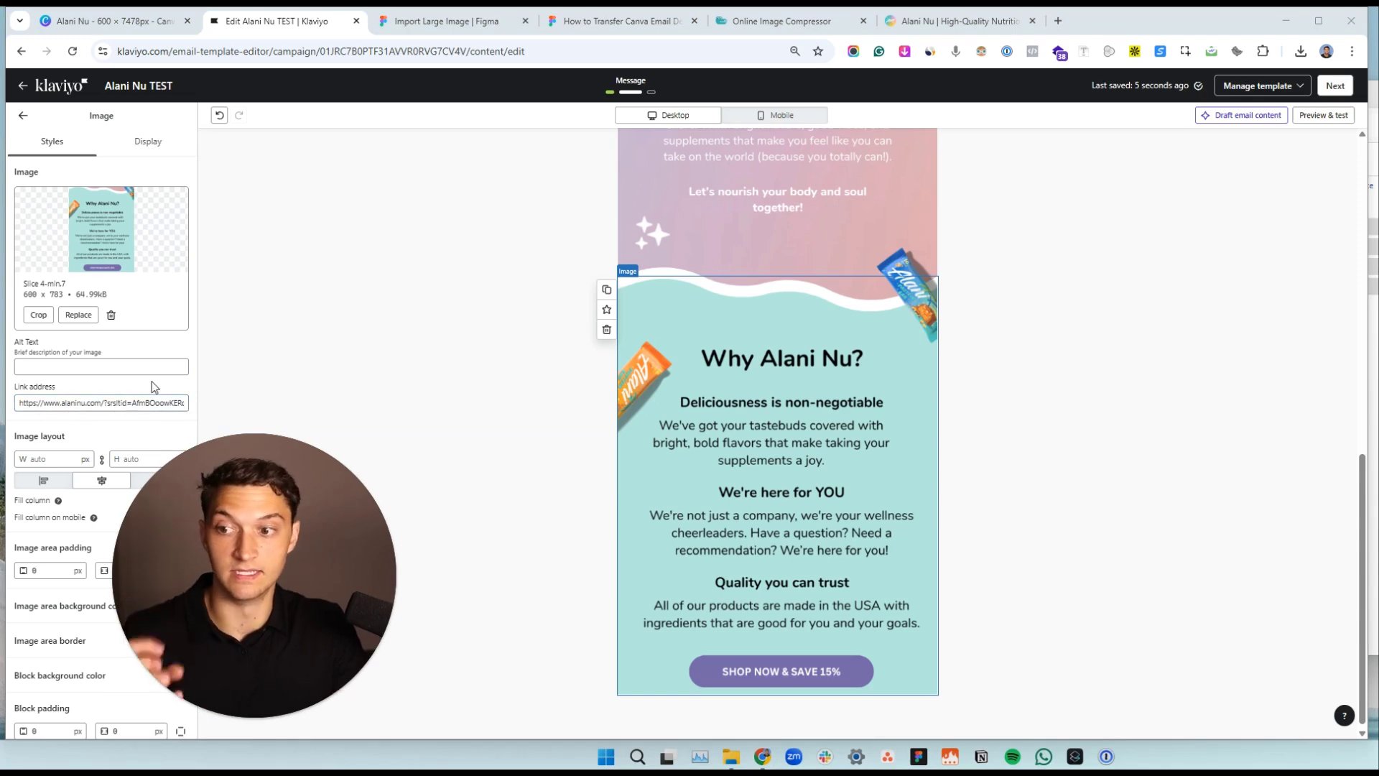
Review the hero, product and Why Alani Nu? slices' alt text and link settings.
scroll(808, 342, "up", 10)
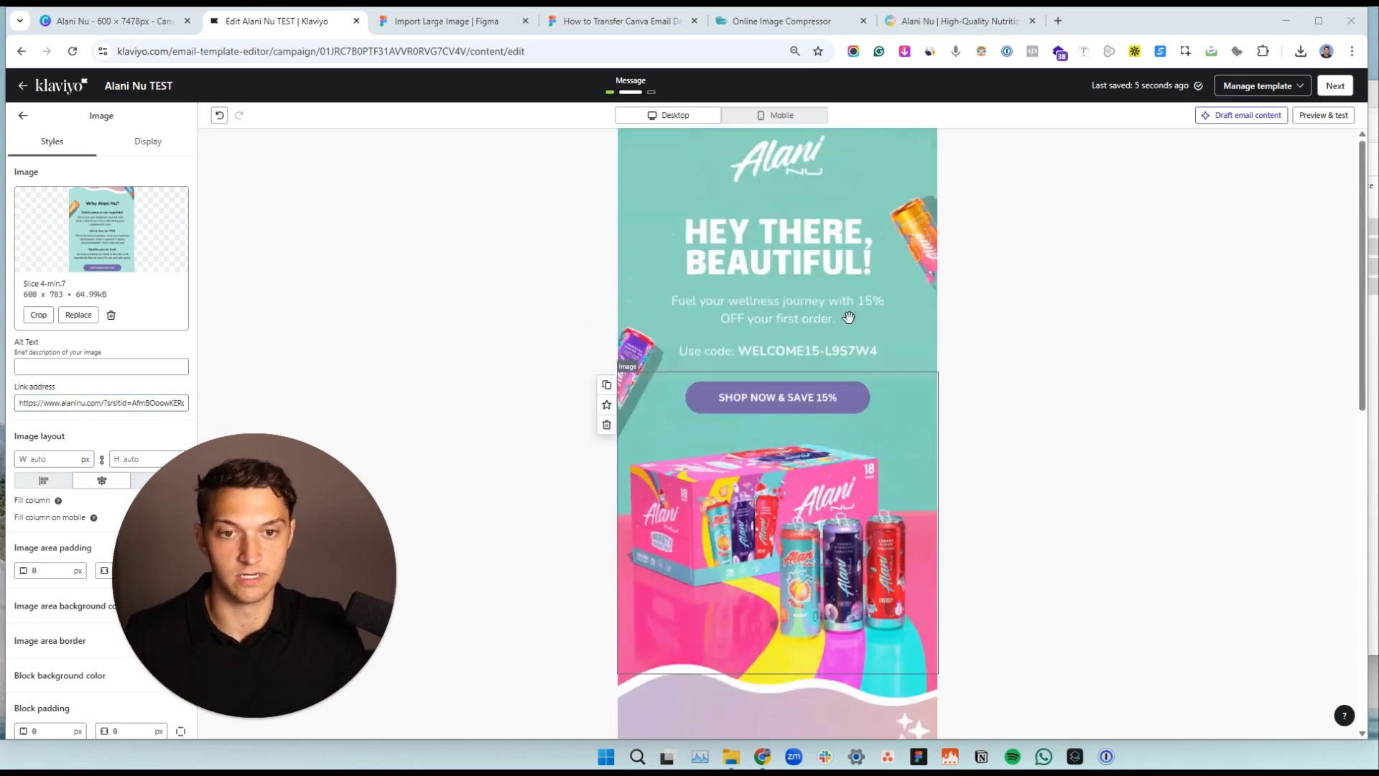
left_click(845, 311)
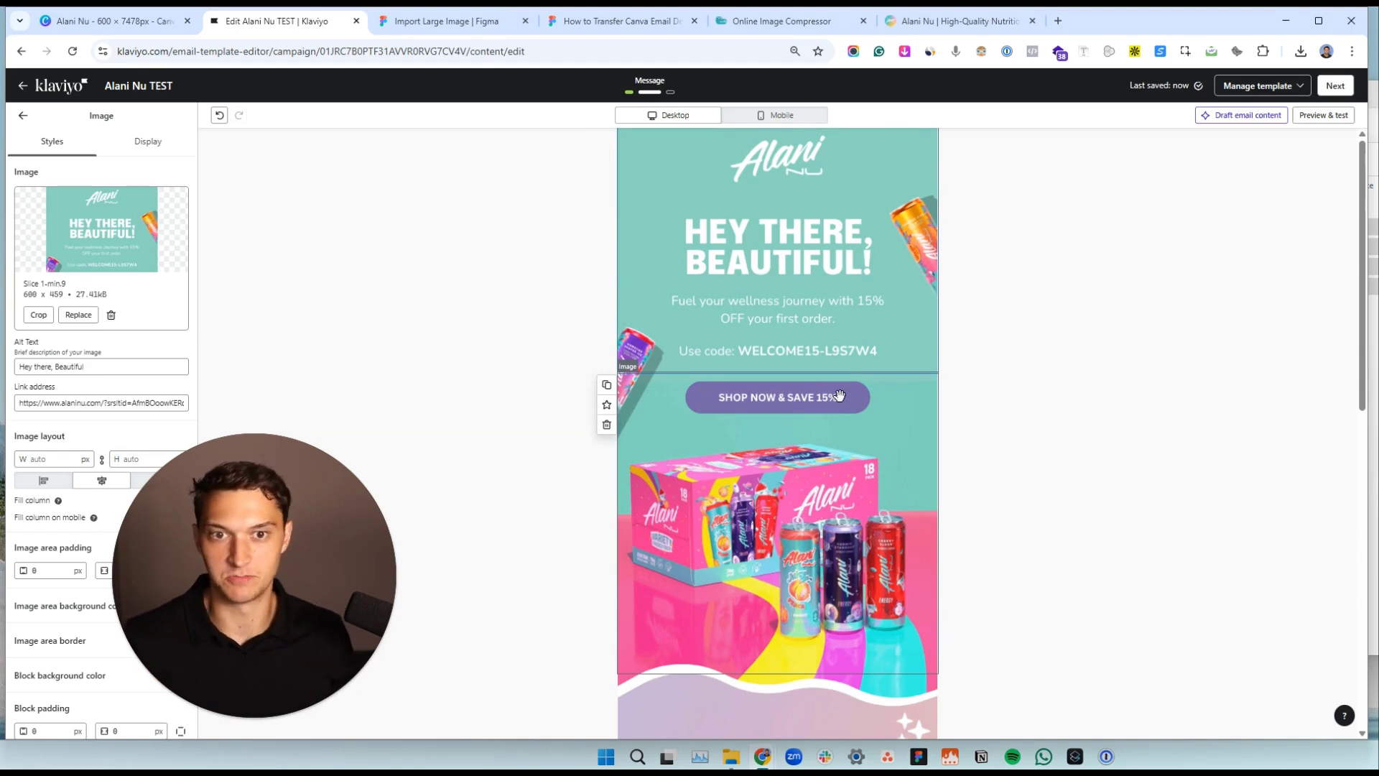
scroll(830, 335, "down", 2)
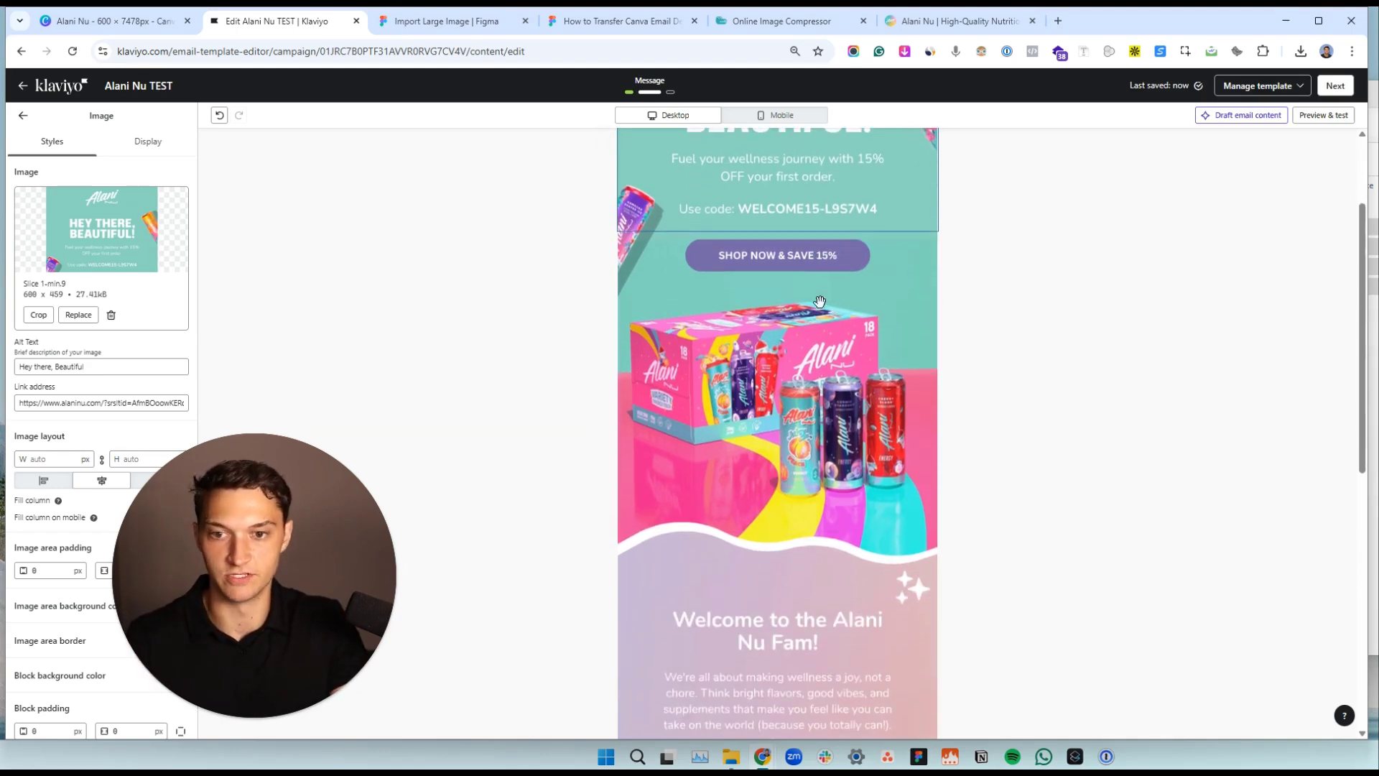
left_click(882, 361)
scroll(879, 368, "down", 6)
left_click(881, 367)
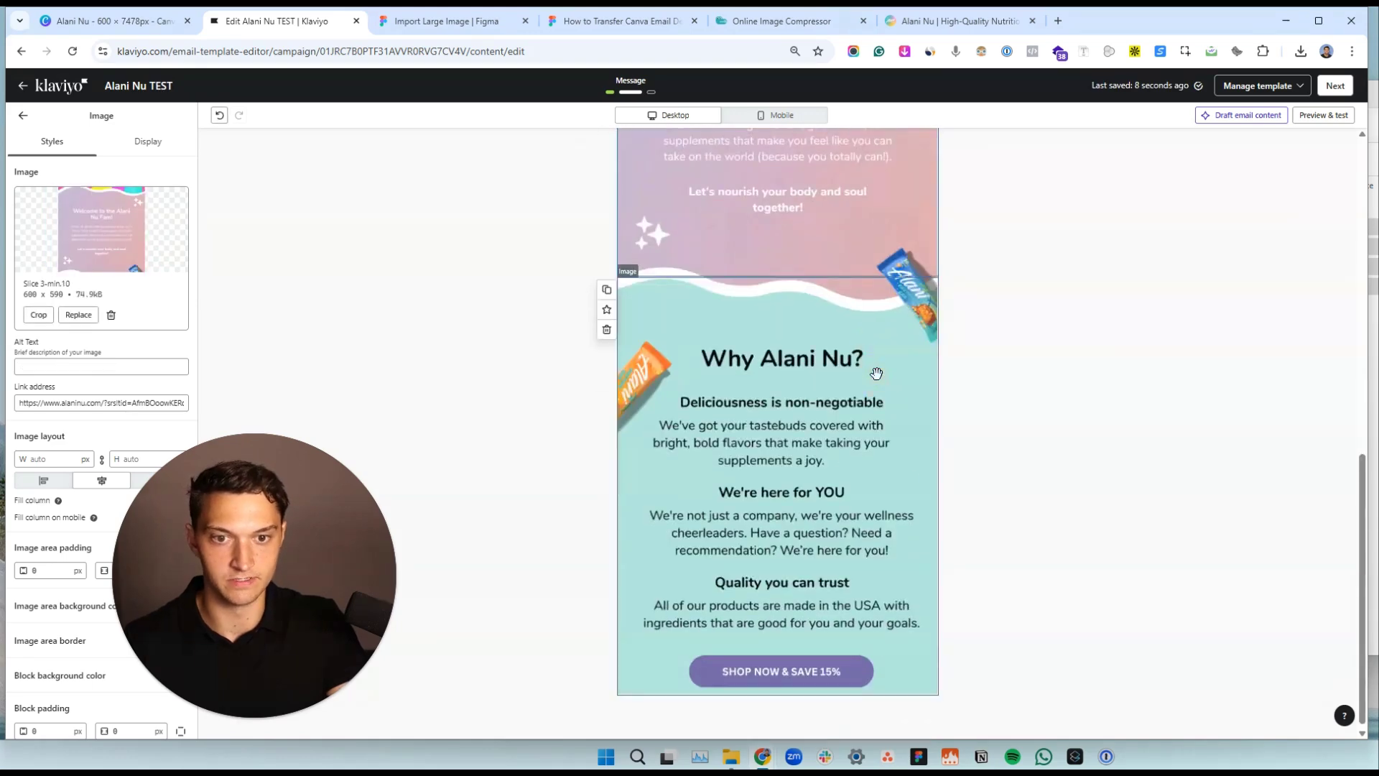
scroll(875, 365, "up", 8)
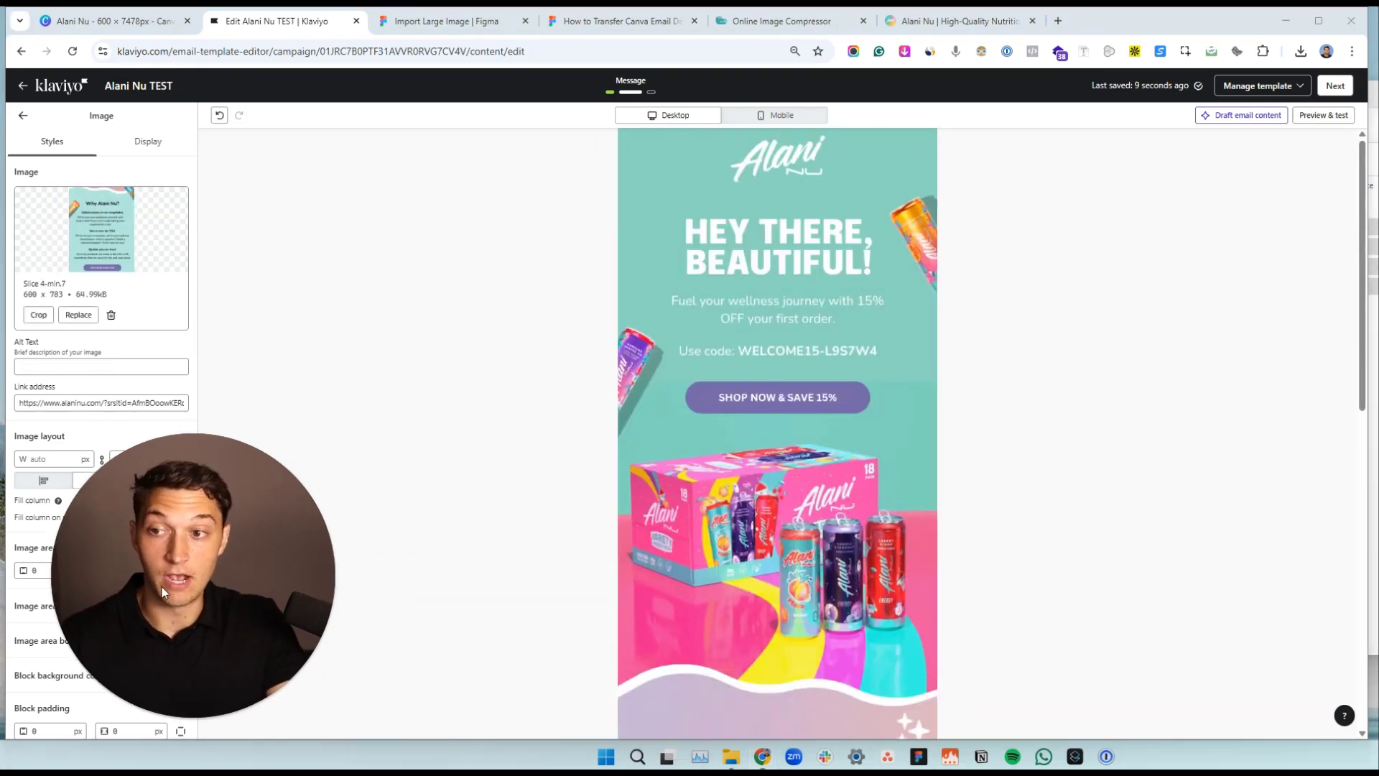
Drag the saved Alani Nu Footer universal block below the last image slice.
left_click(23, 116)
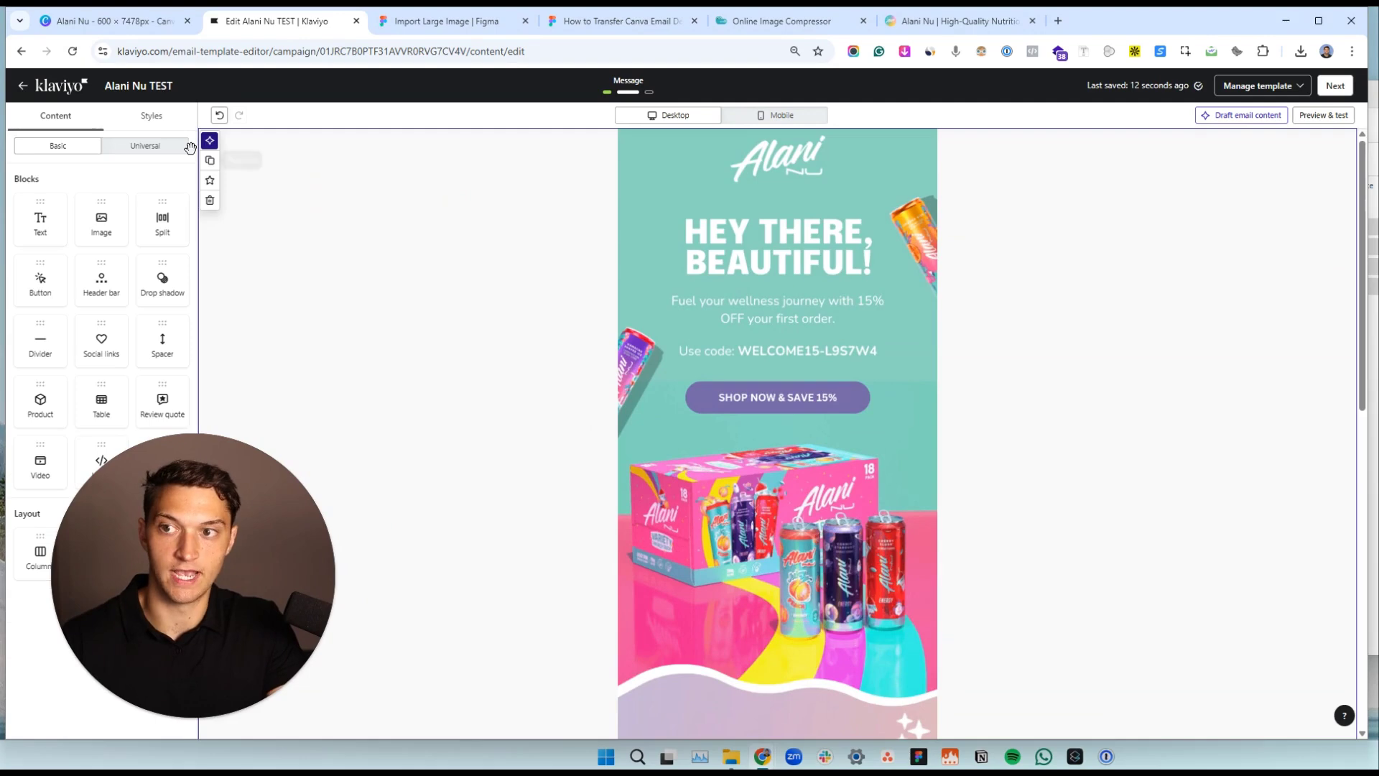
left_click(160, 145)
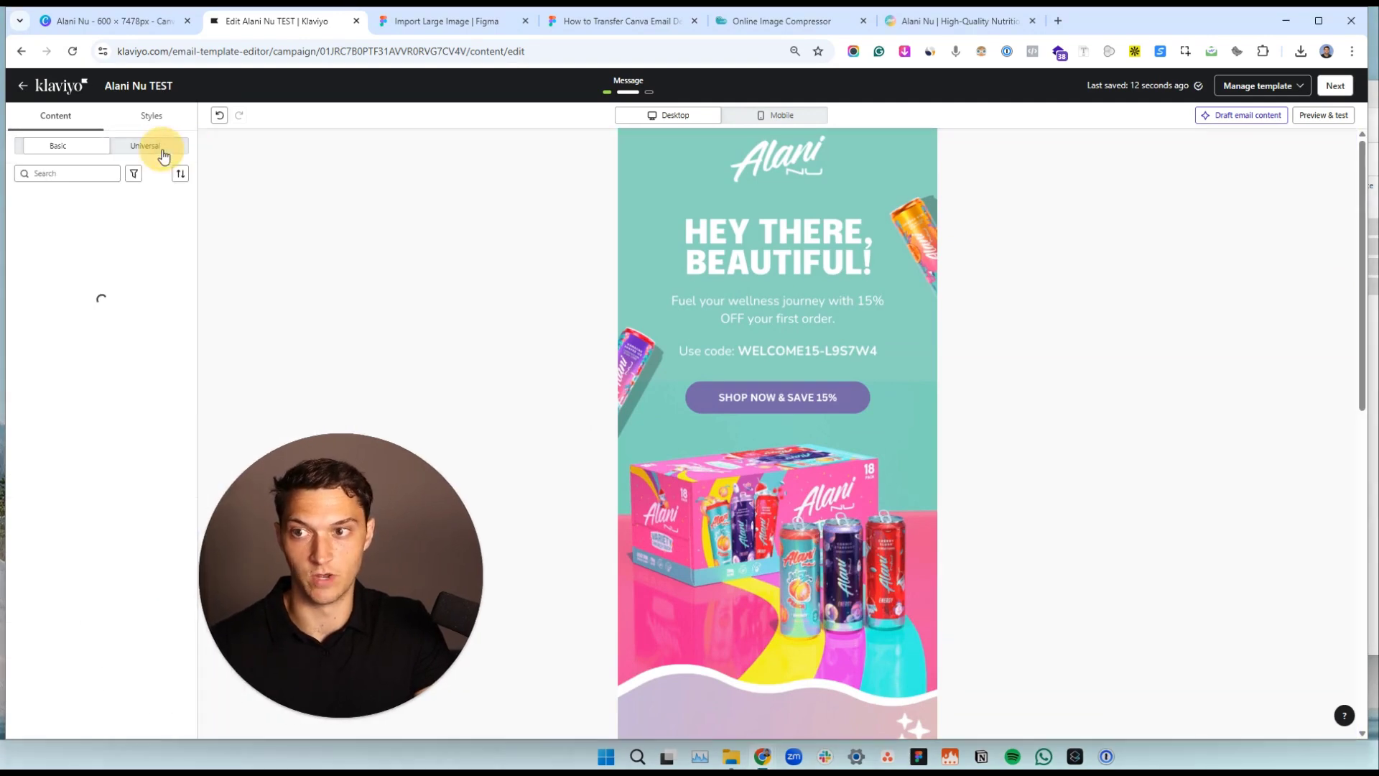
left_click_drag(87, 232, 827, 677)
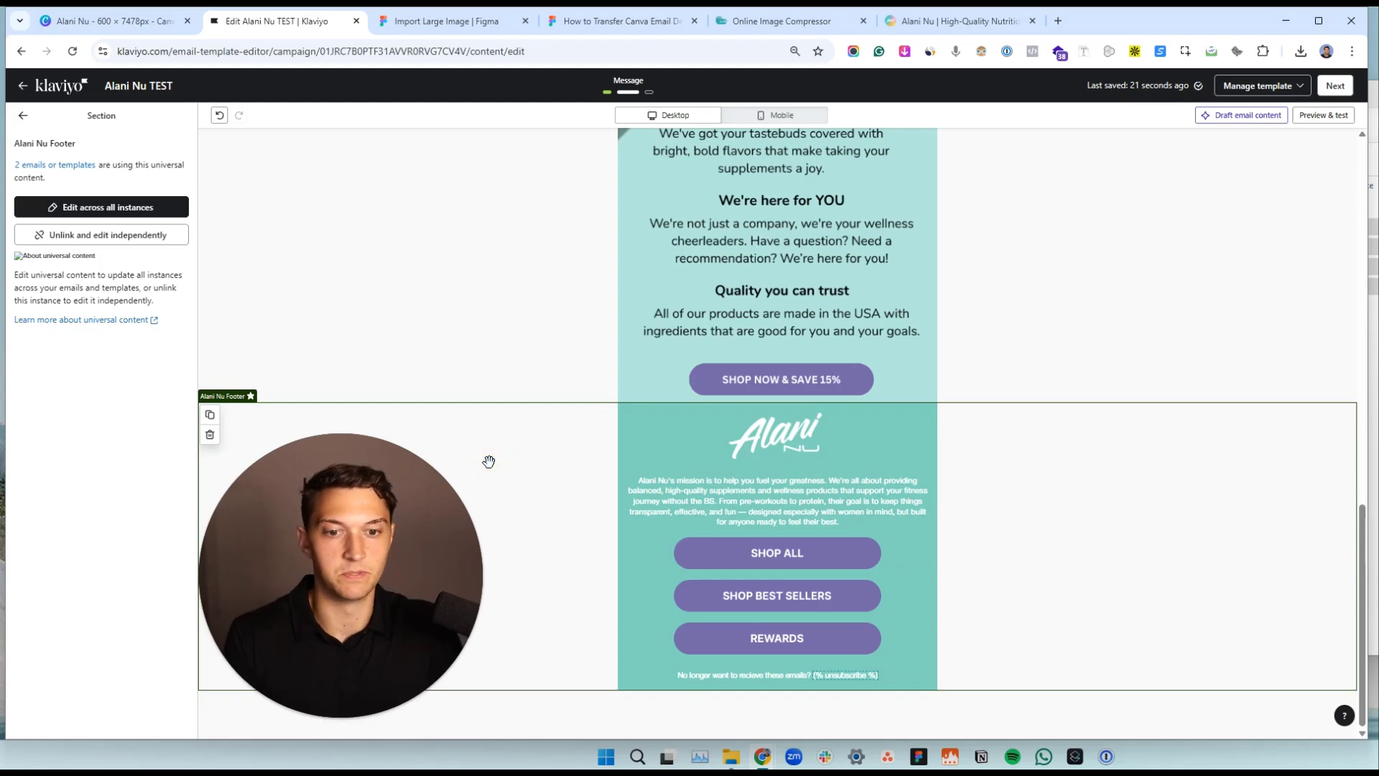
scroll(911, 389, "up", 12)
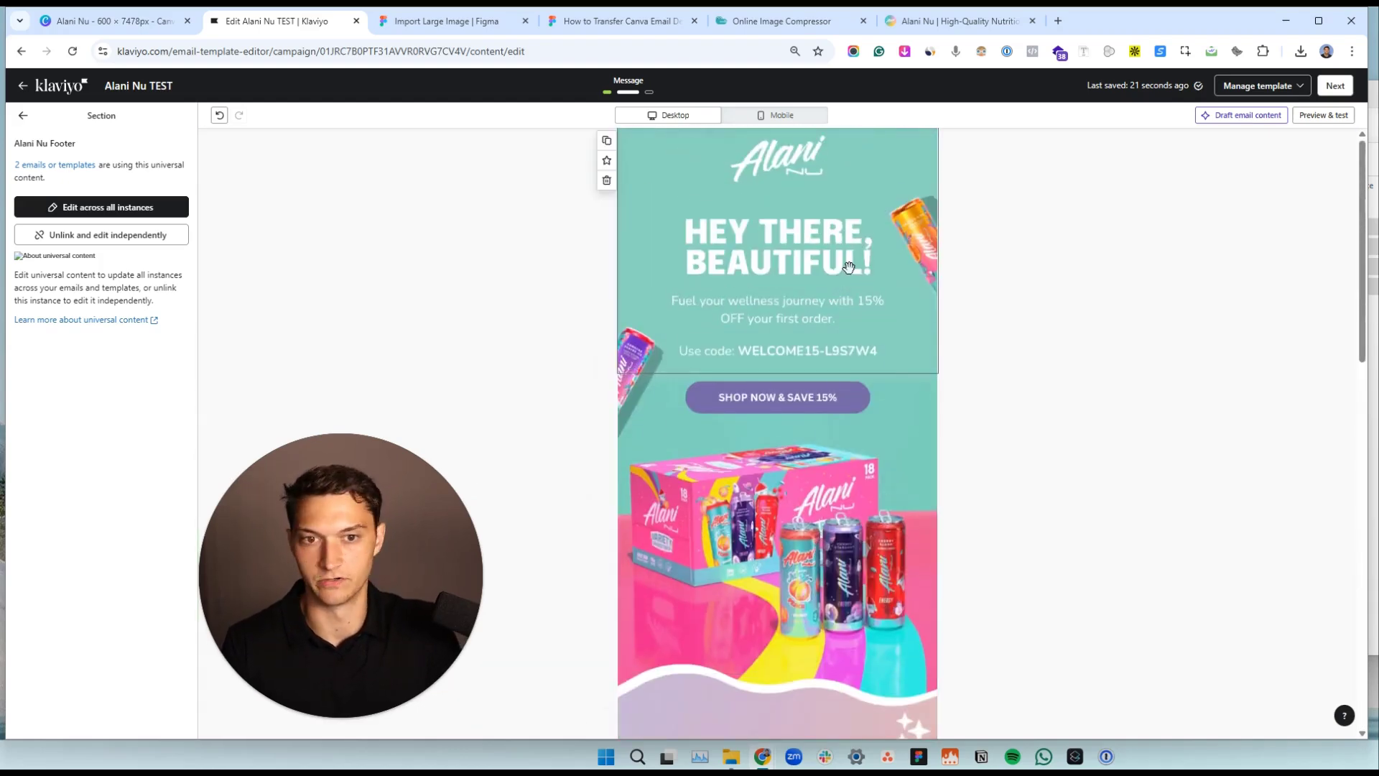
scroll(848, 267, "down", 12)
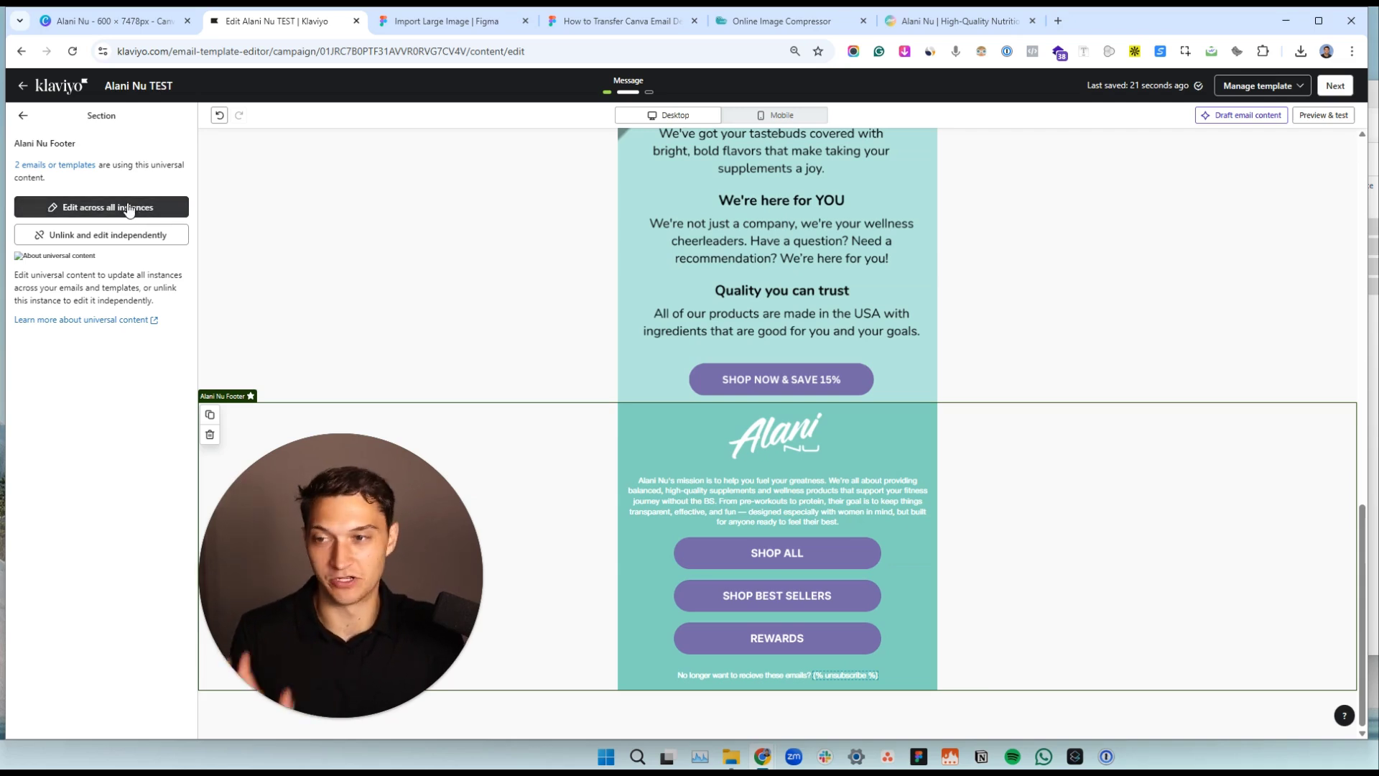
Edit the footer for all emails, inspecting its mission paragraph and SHOP ALL alt text and link.
left_click(129, 209)
triple_click(788, 518)
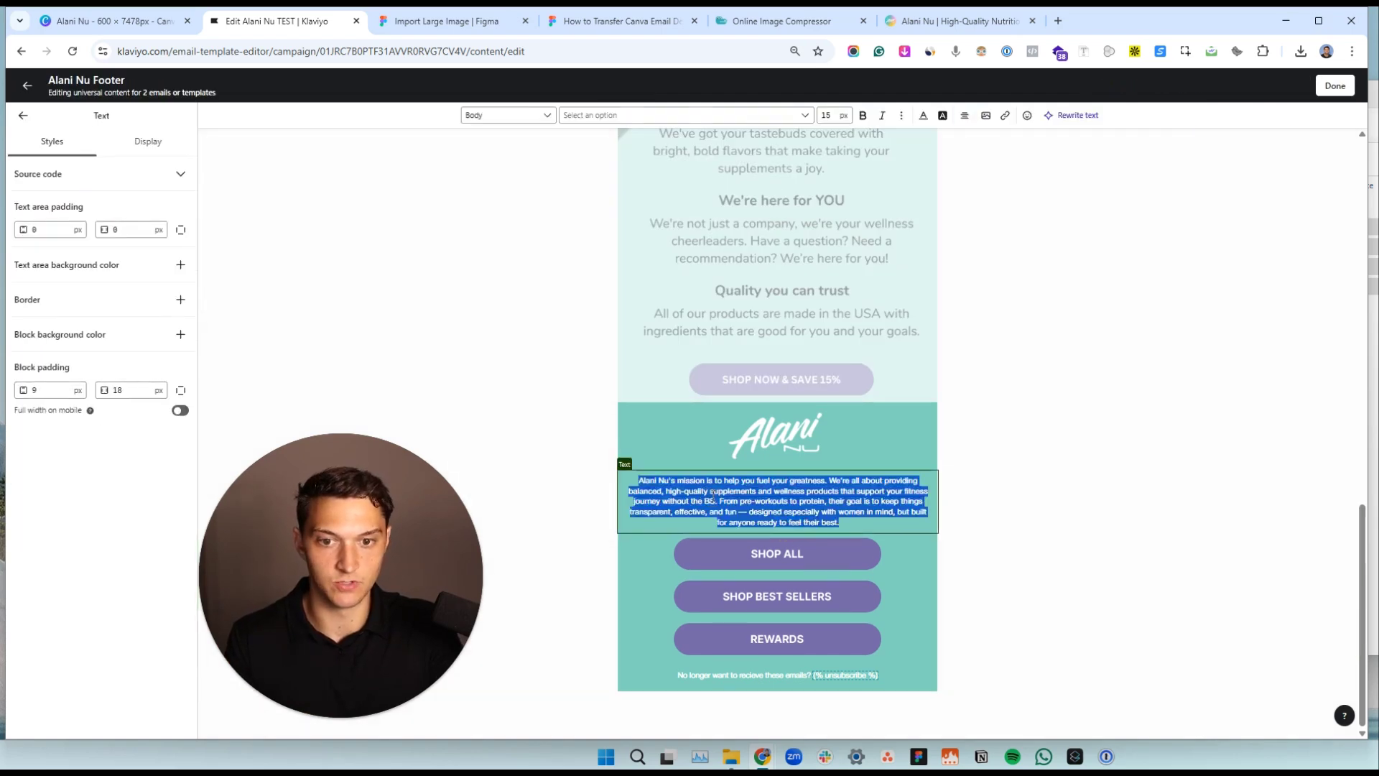
left_click(807, 511)
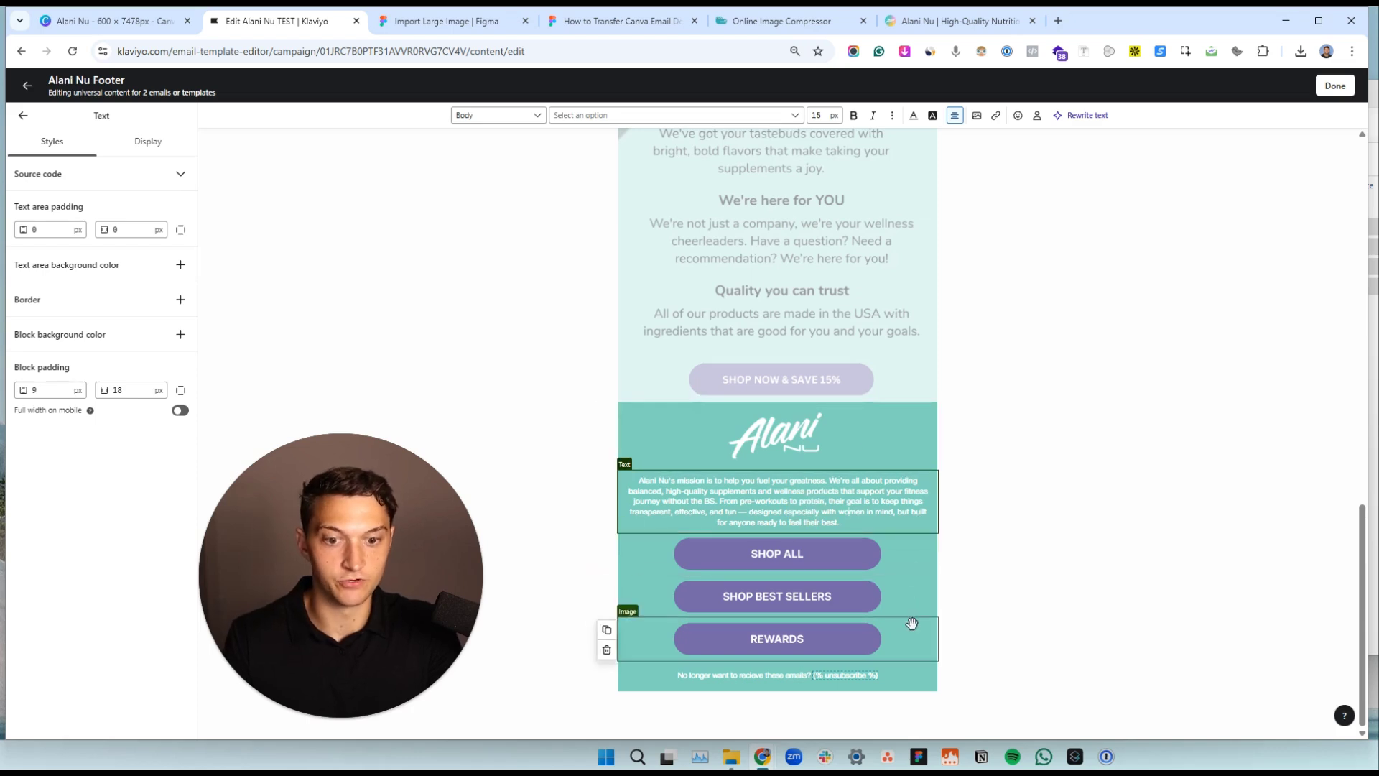
left_click(907, 559)
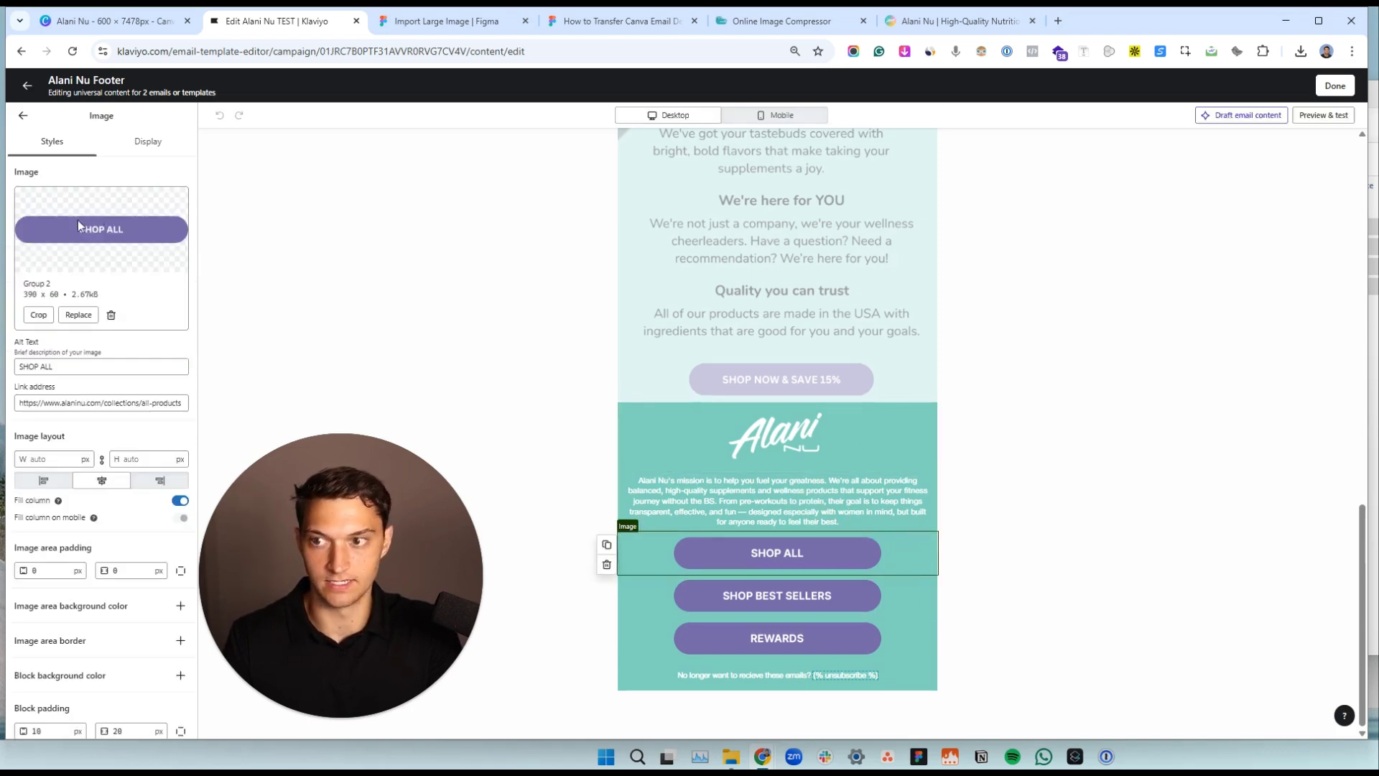
triple_click(21, 366)
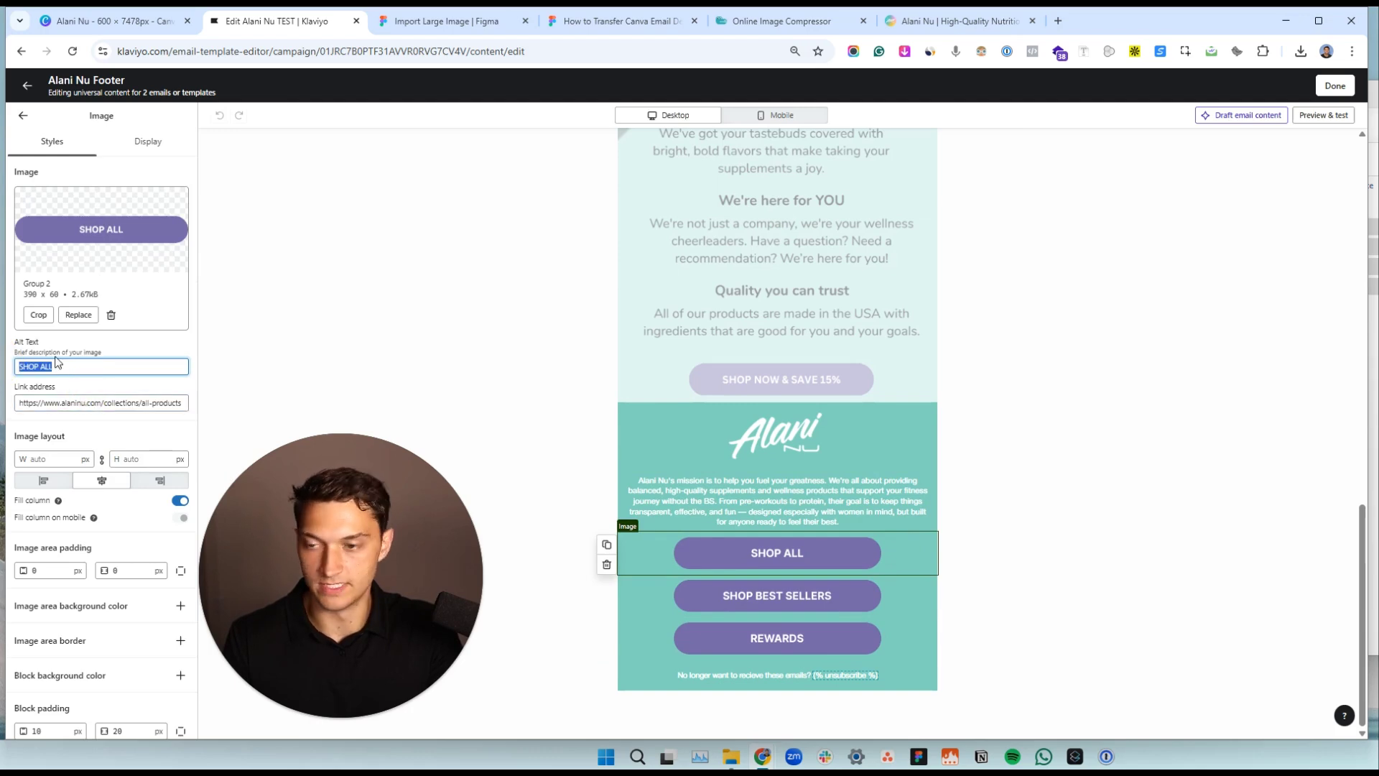
left_click(57, 403)
triple_click(57, 403)
Check the SHOP BEST SELLERS, REWARDS and SHOP ALL footer images, then publish the footer changes.
left_click(909, 602)
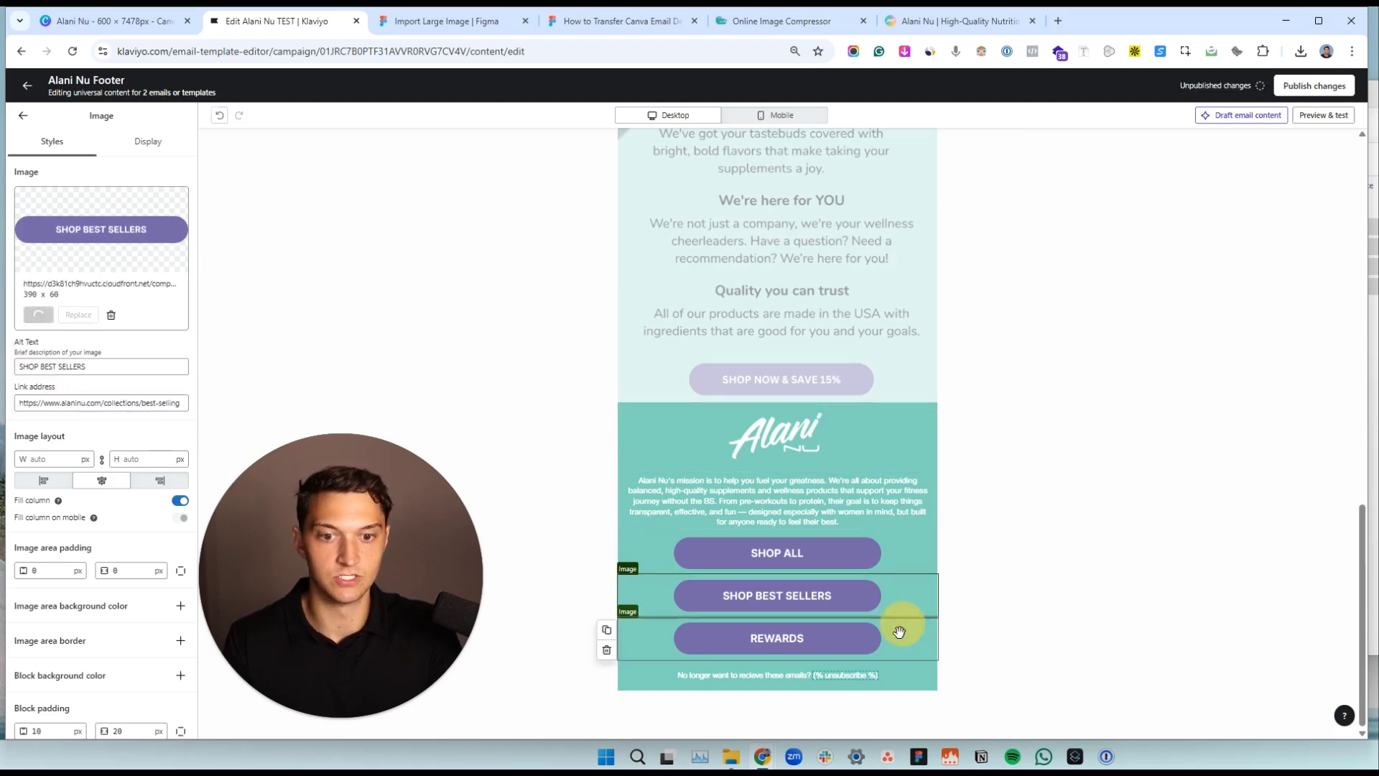
left_click(896, 628)
left_click(895, 563)
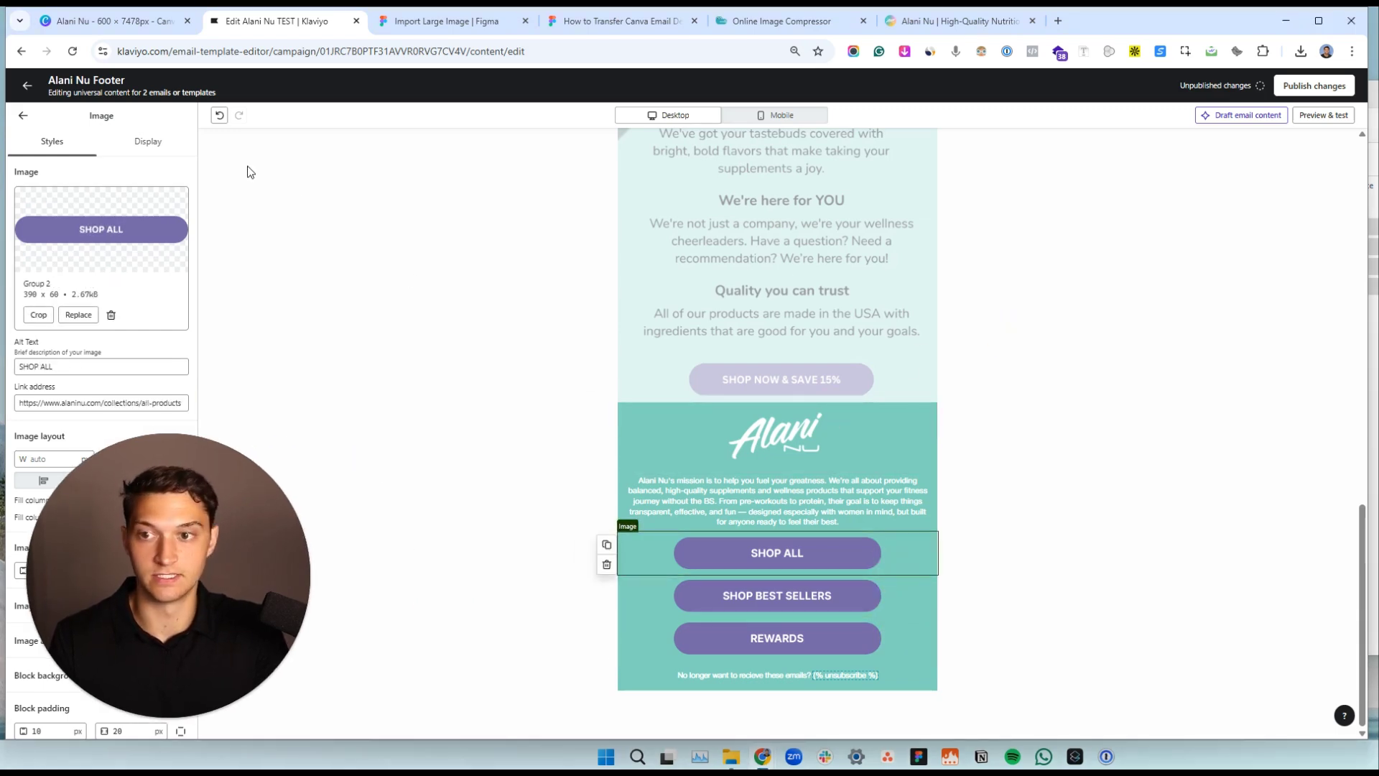
left_click(1346, 90)
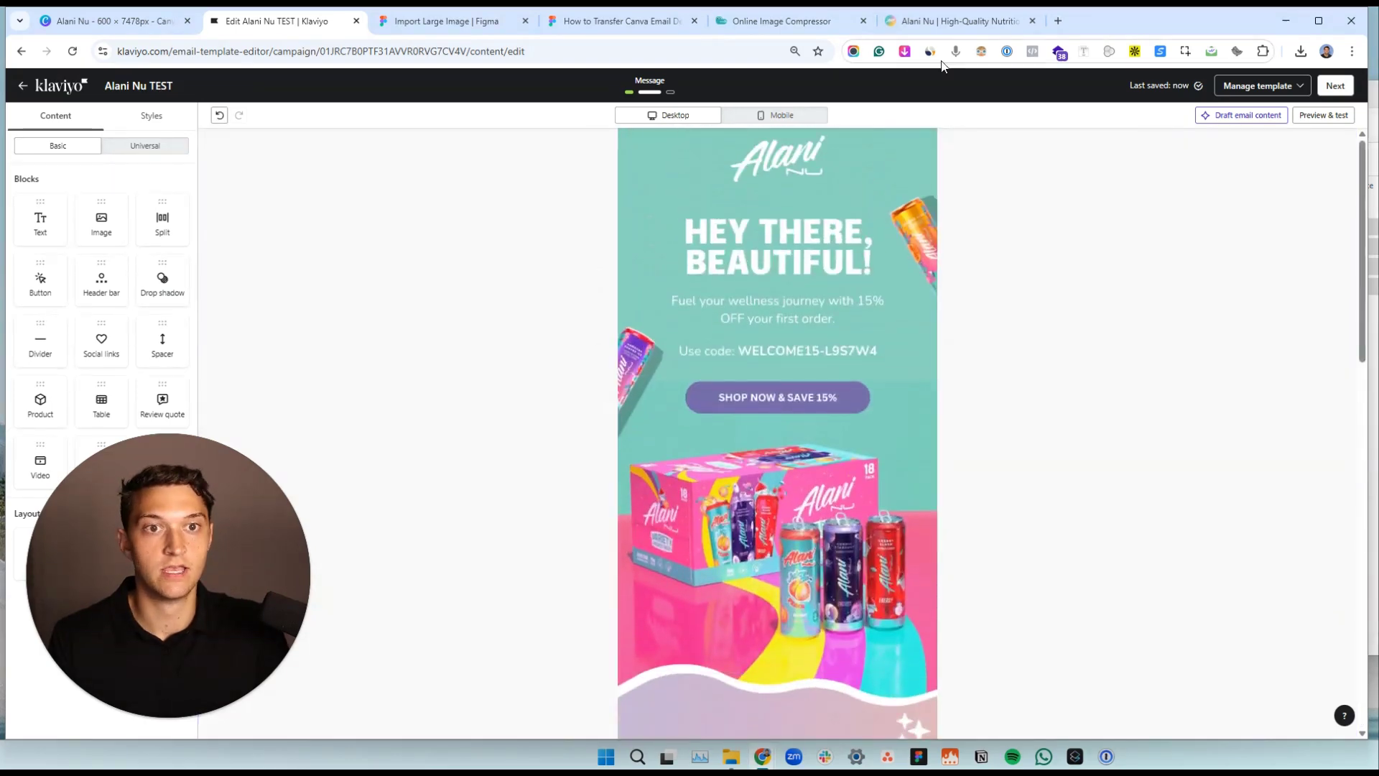
left_click(981, 52)
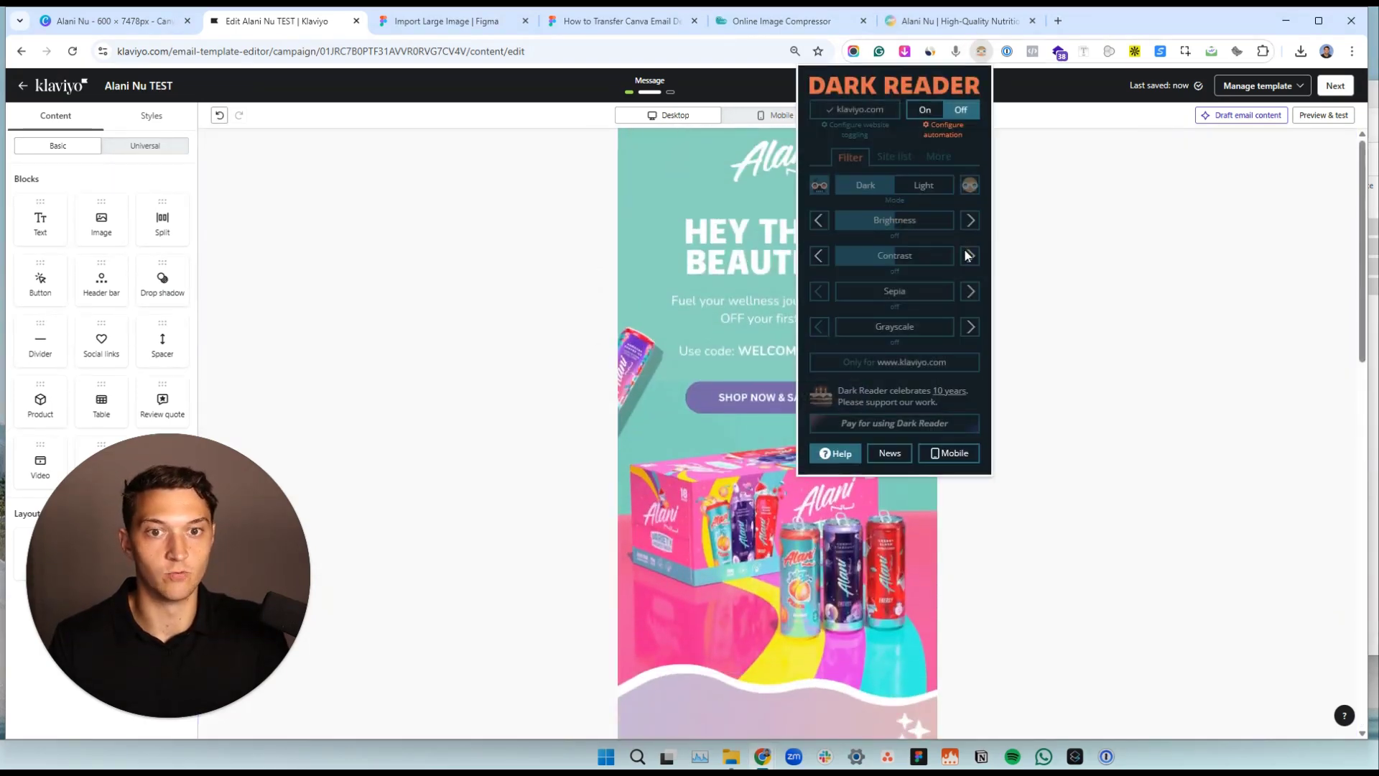
left_click(932, 113)
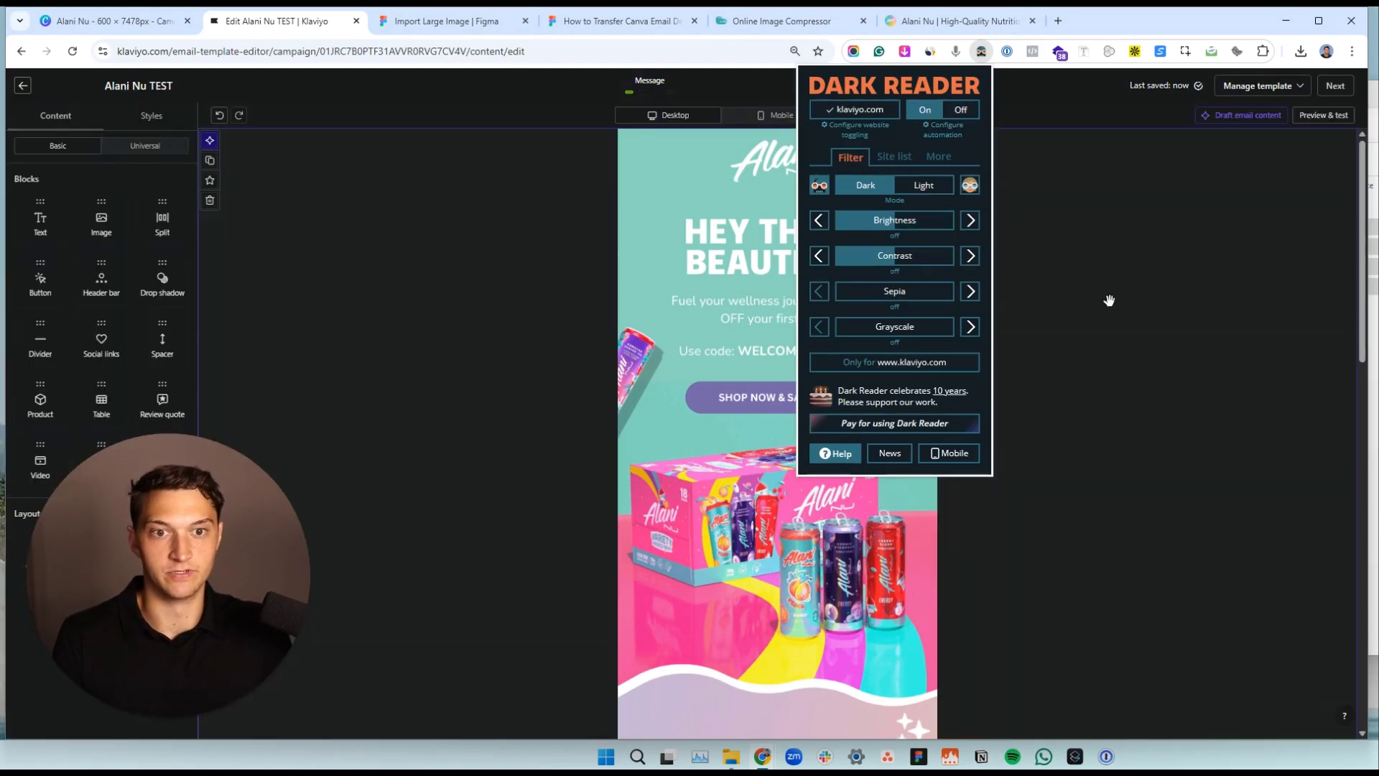
left_click(1085, 299)
left_click(887, 262)
left_click(874, 237)
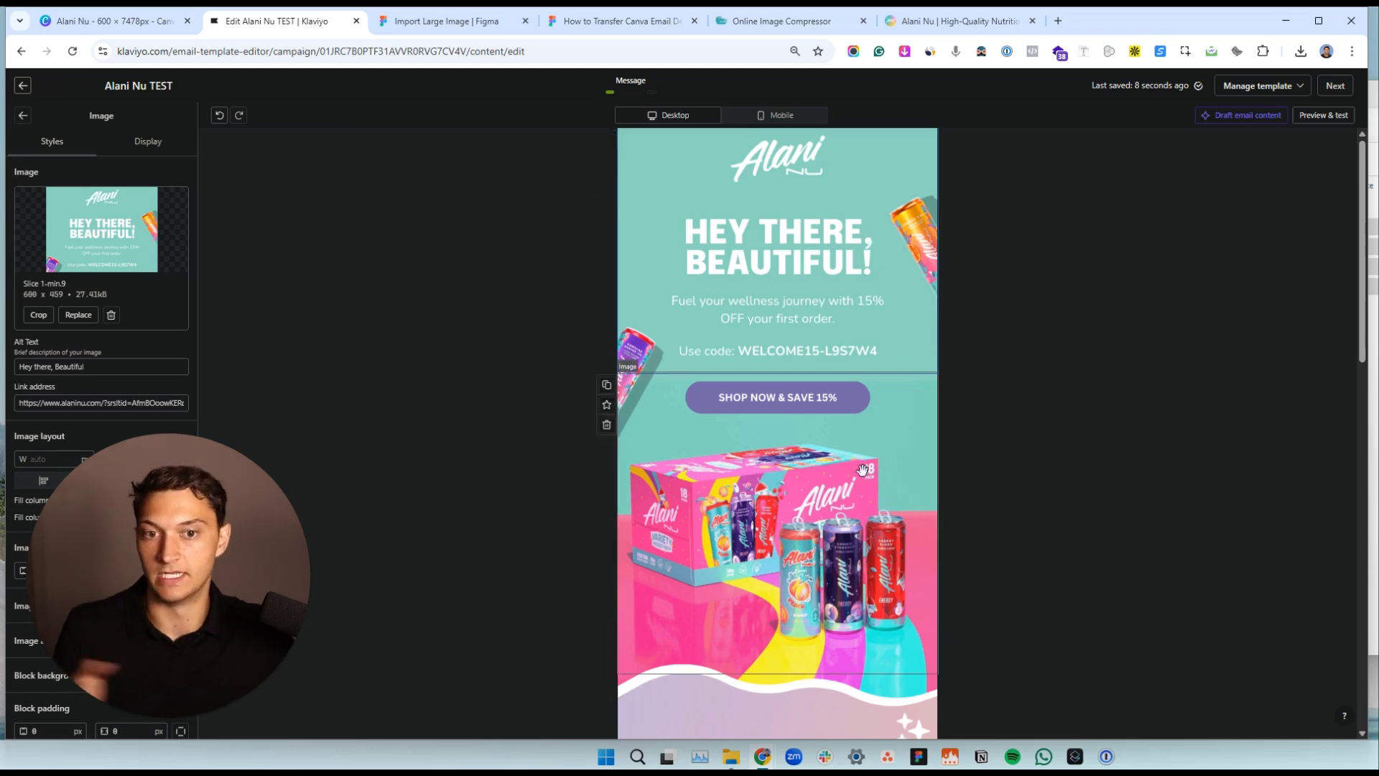
scroll(863, 470, "down", 15)
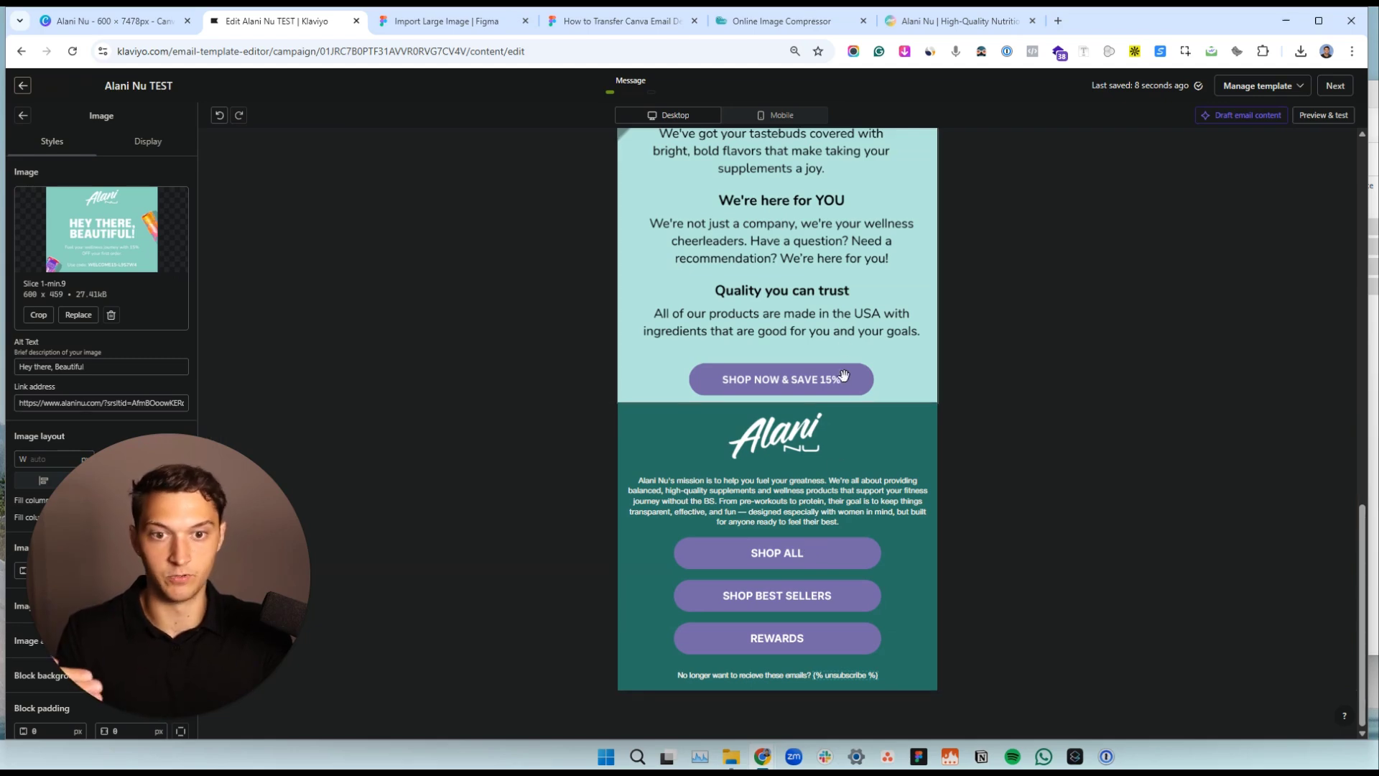
scroll(850, 334, "up", 3)
scroll(823, 381, "down", 12)
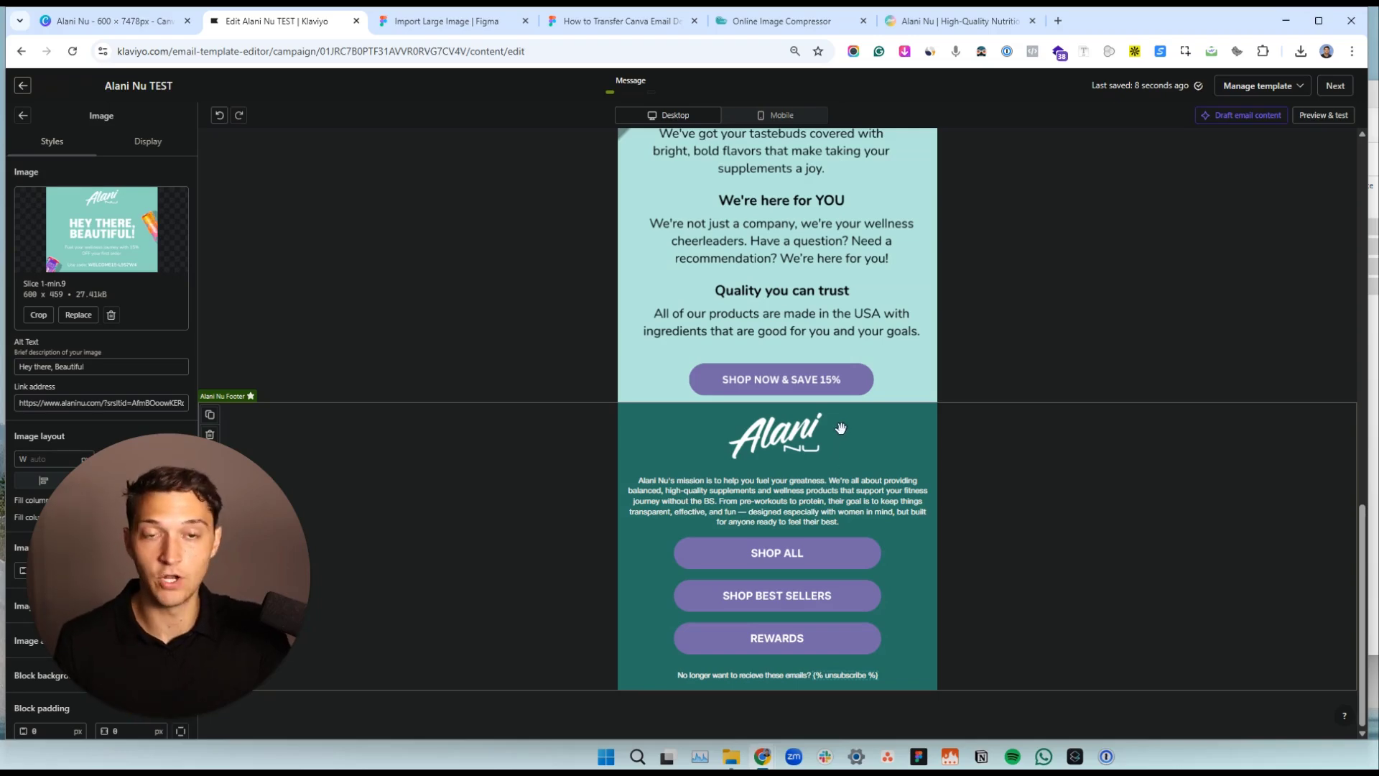
scroll(840, 357, "up", 10)
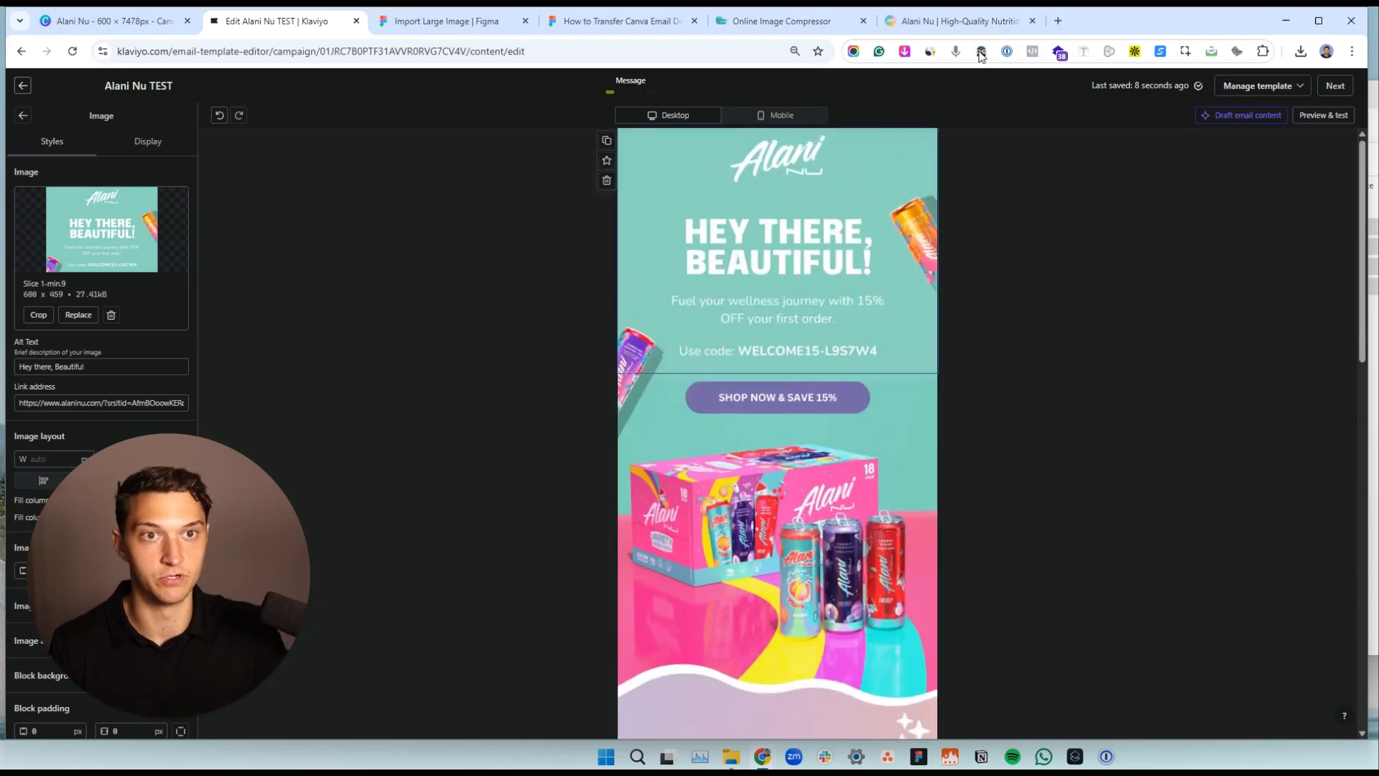
left_click(981, 52)
left_click(961, 109)
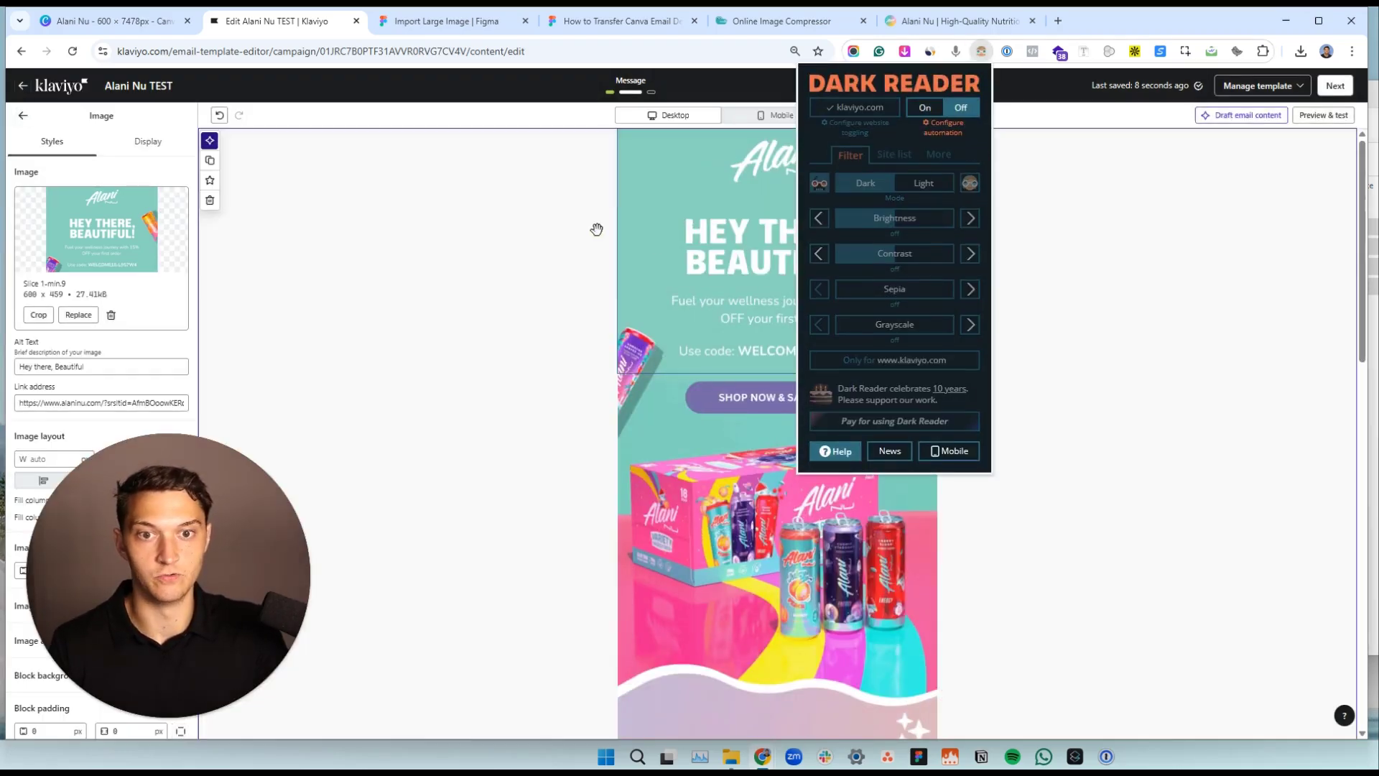
left_click(810, 244)
left_click(810, 243)
scroll(810, 243, "down", 15)
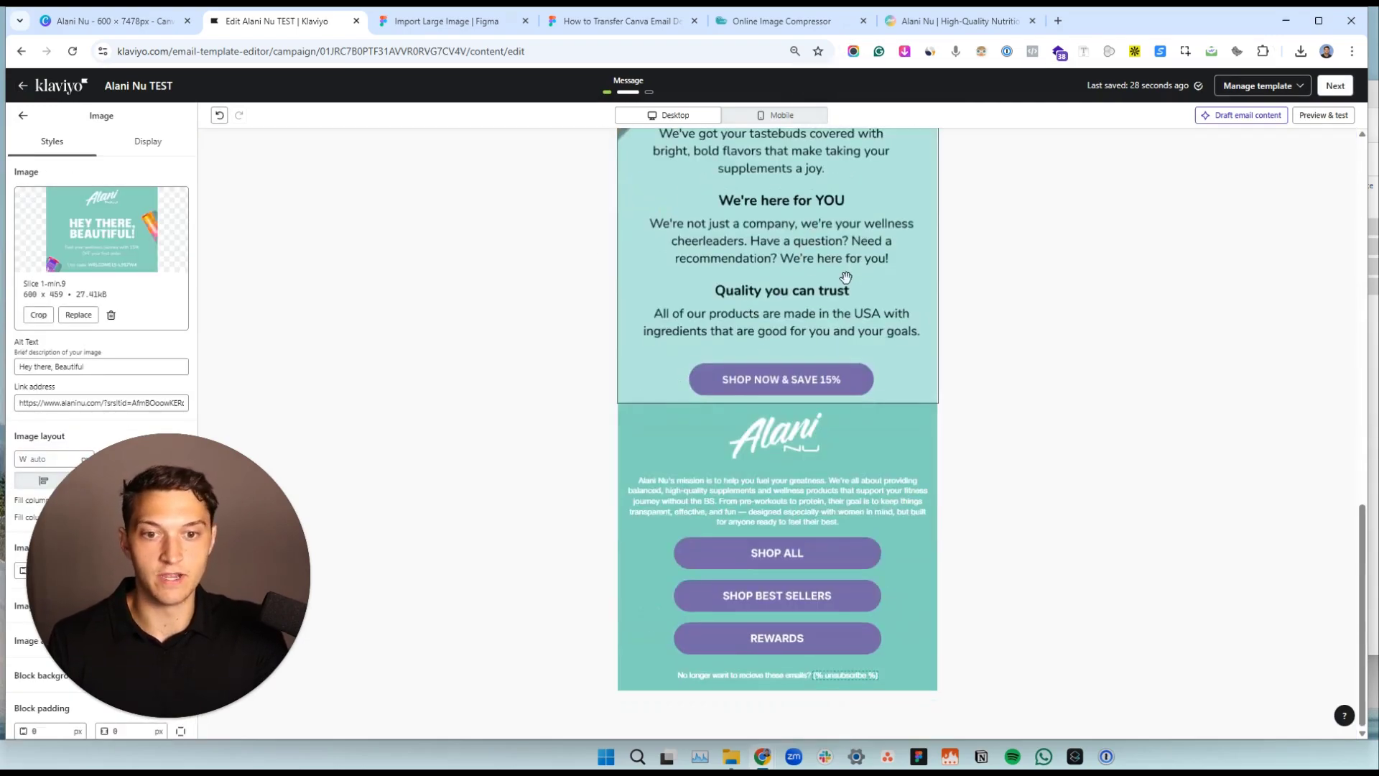
scroll(864, 469, "up", 15)
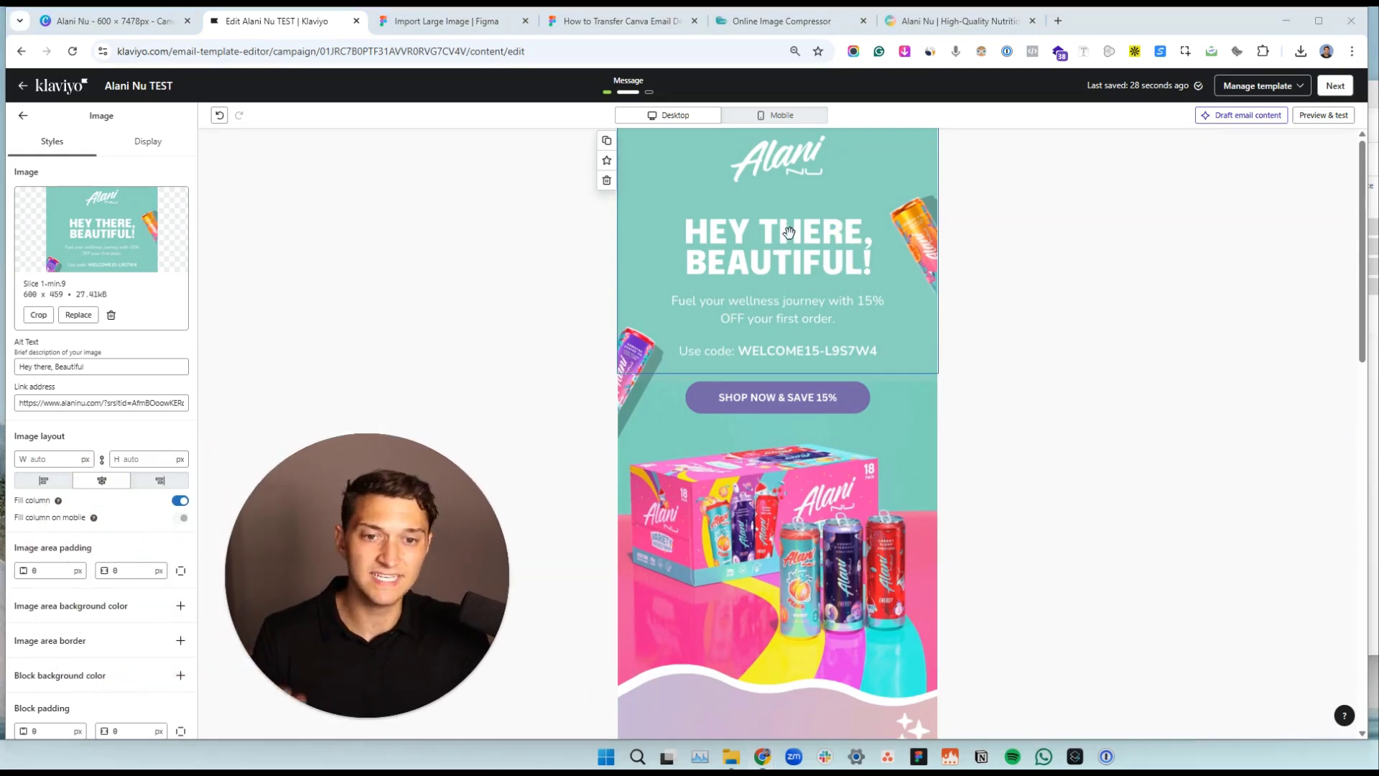
scroll(800, 221, "down", 2)
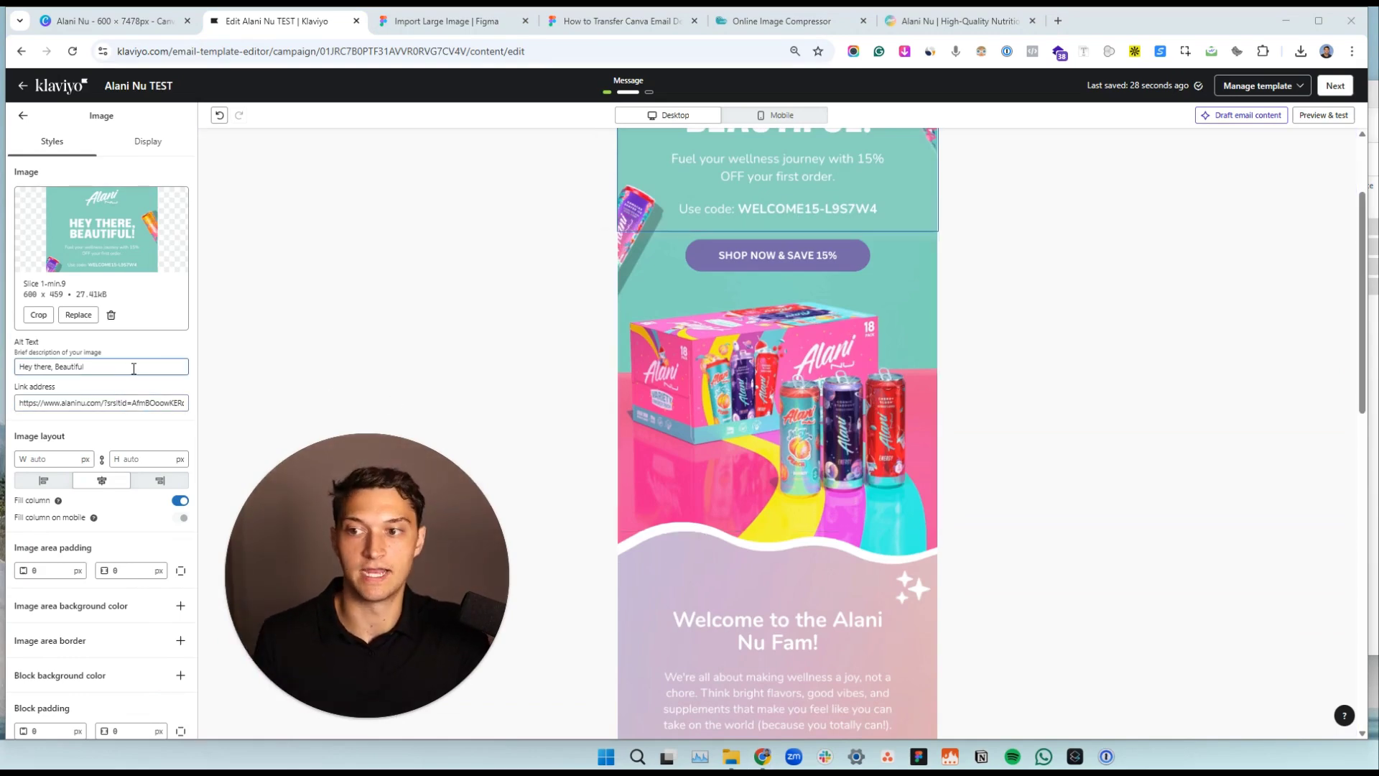
left_click(789, 363)
scroll(791, 366, "down", 8)
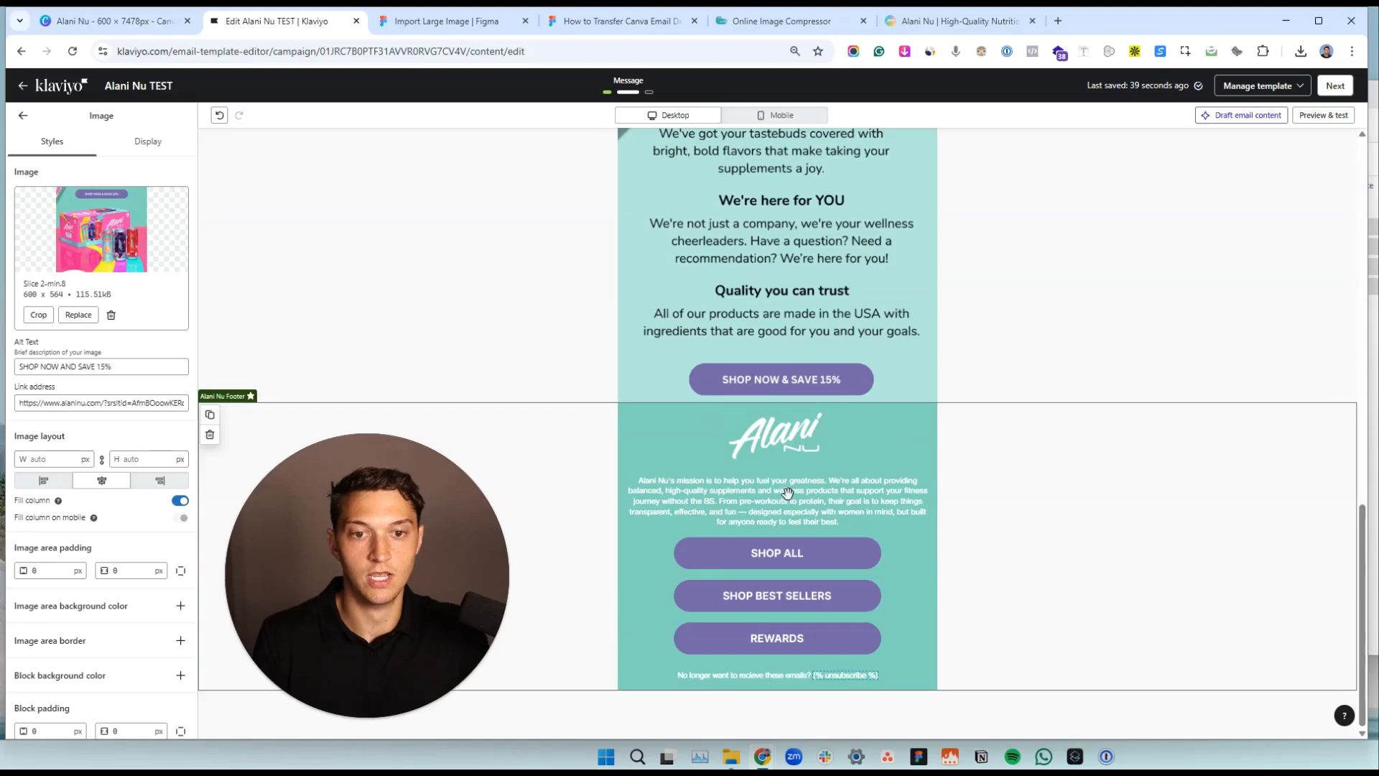
scroll(852, 375, "up", 10)
scroll(852, 374, "up", 1)
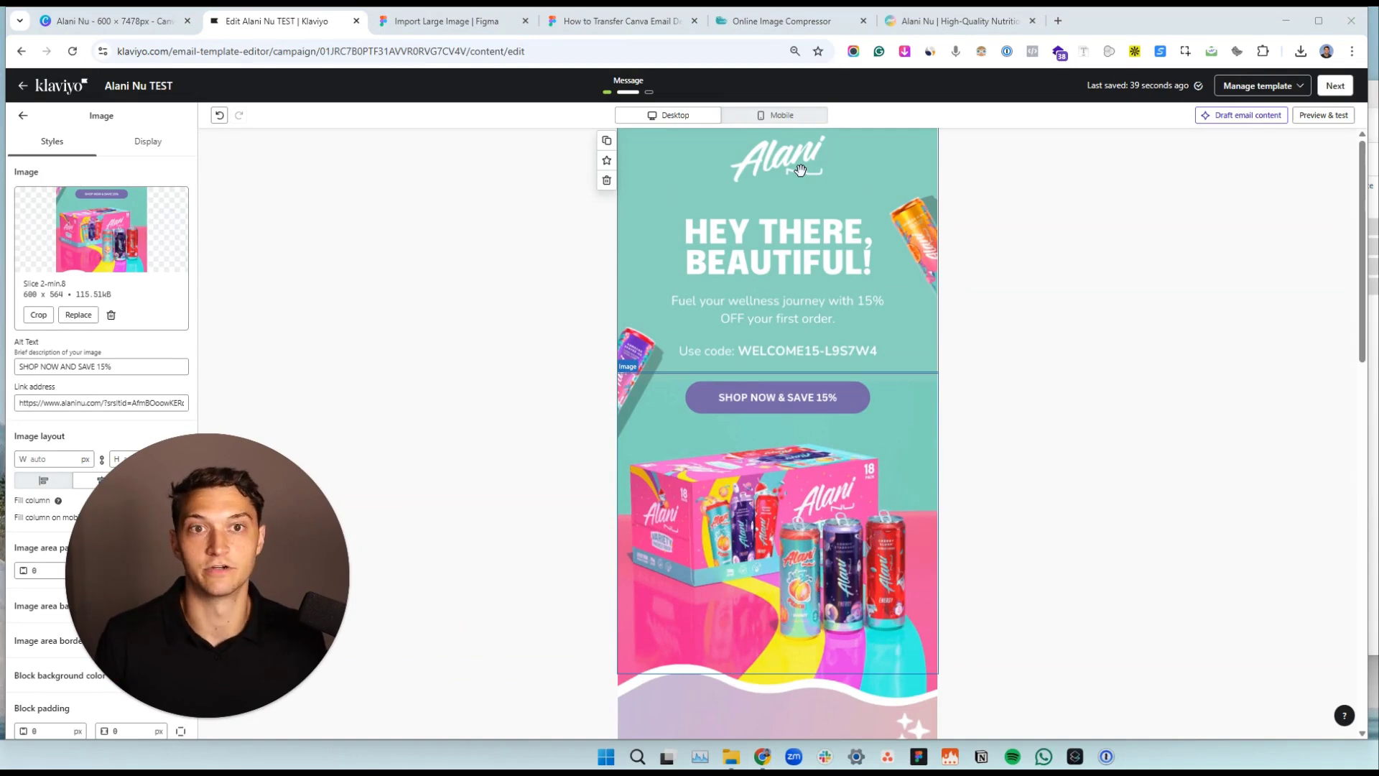
scroll(924, 246, "down", 10)
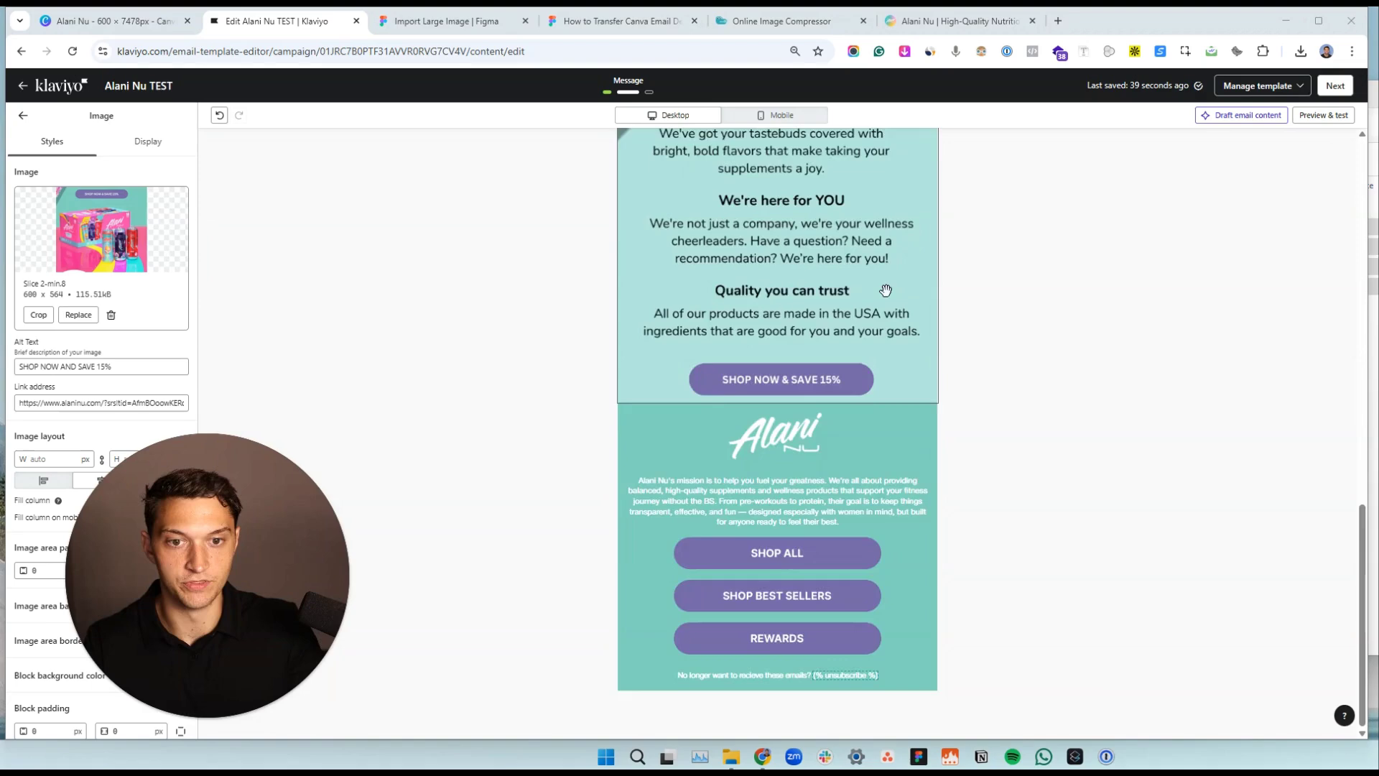
scroll(883, 292, "up", 10)
Load zhs-ecom.com in a new tab and scroll through its email and SMS engine page.
left_click(1059, 21)
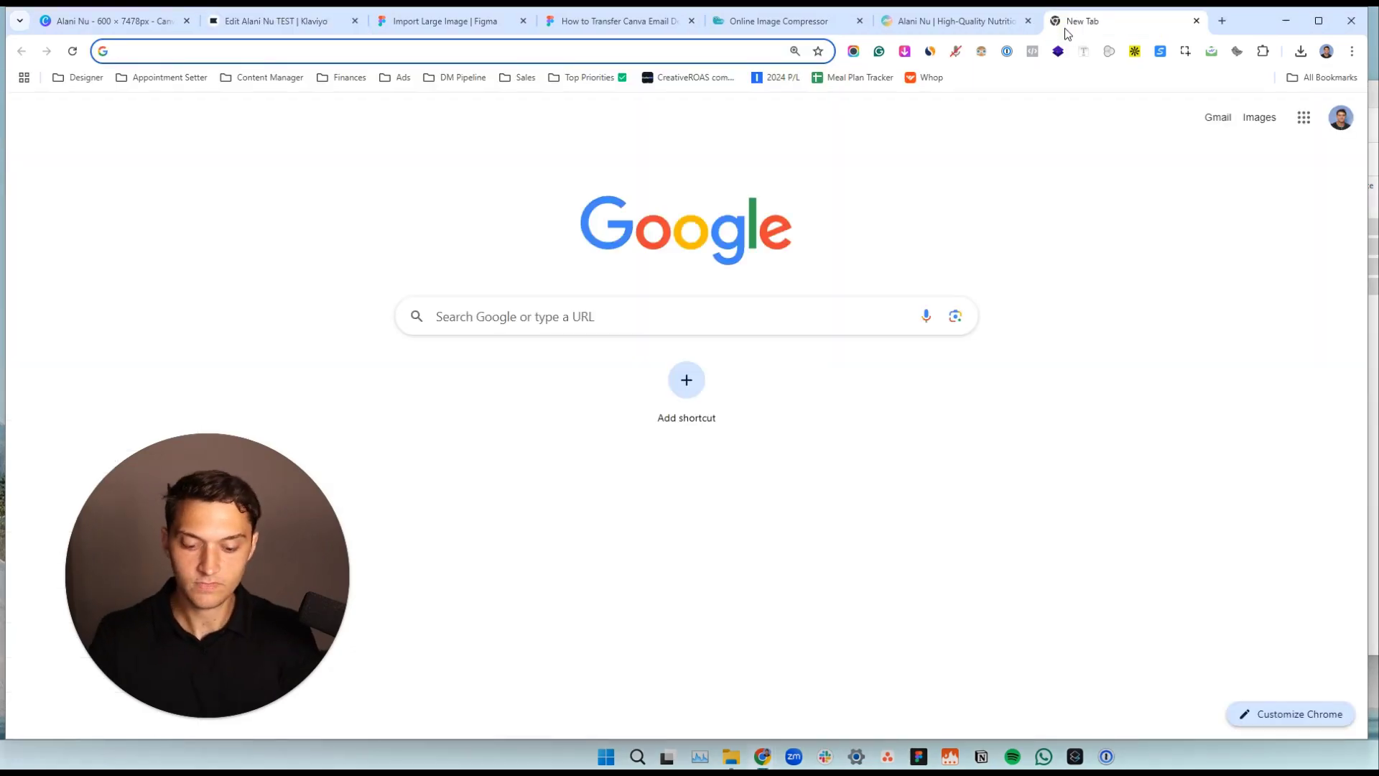
type("zhs-ecom.c")
key("Return")
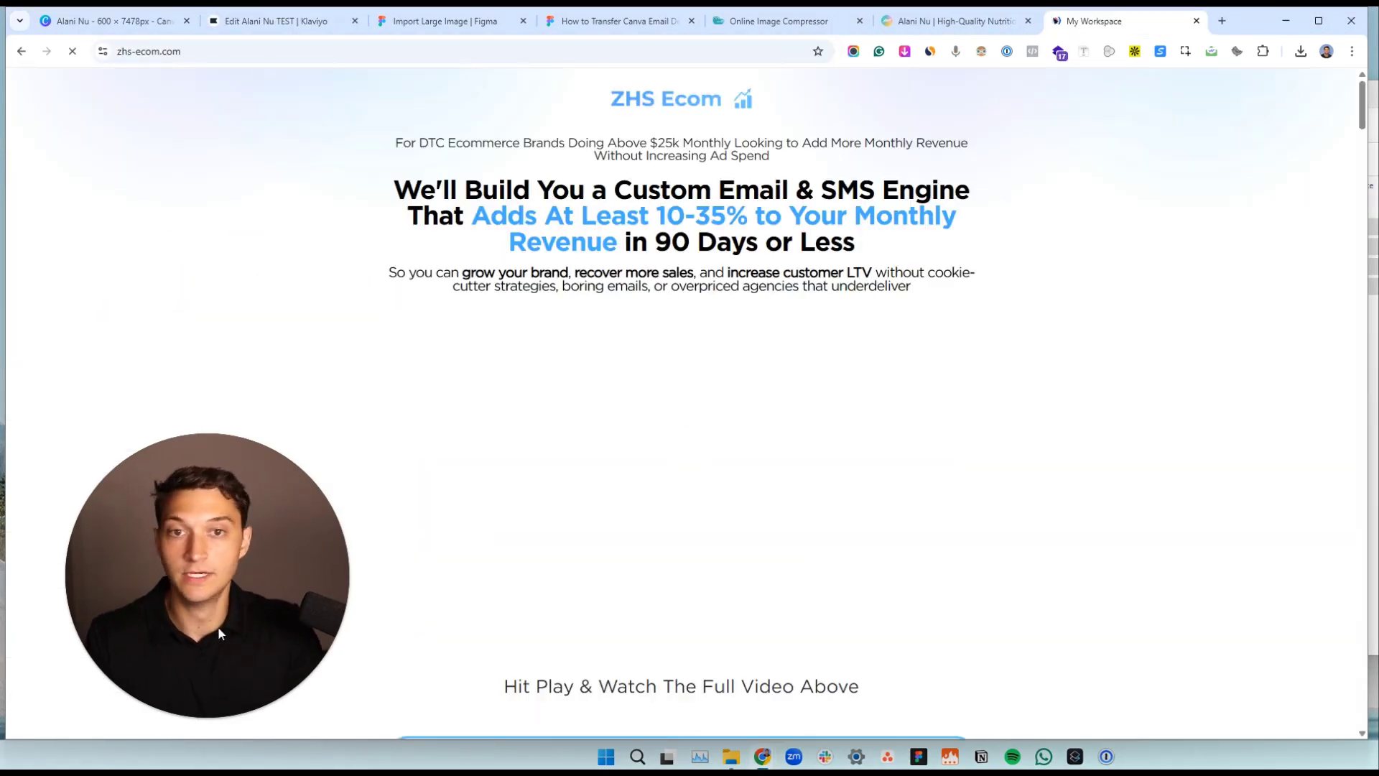
scroll(1041, 401, "down", 20)
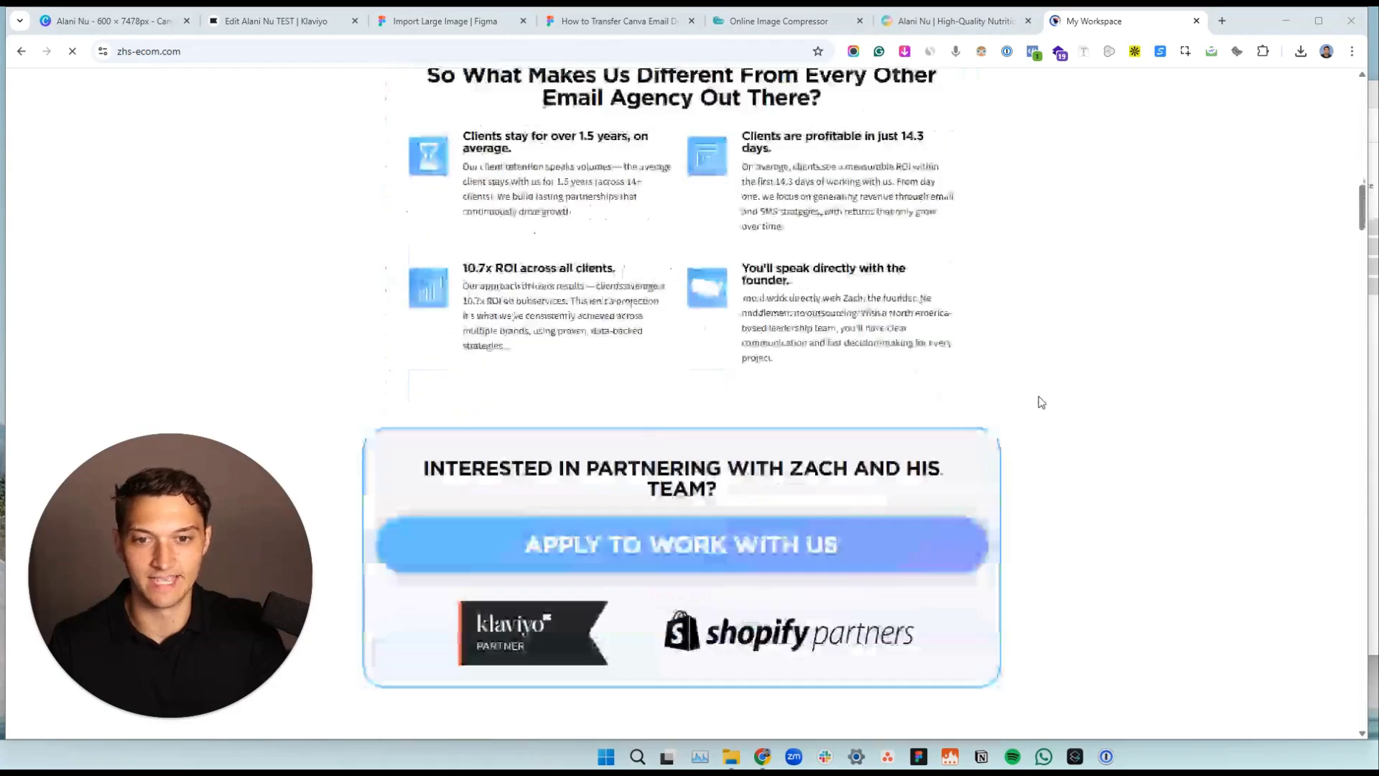
scroll(1055, 390, "down", 5)
scroll(825, 285, "up", 2)
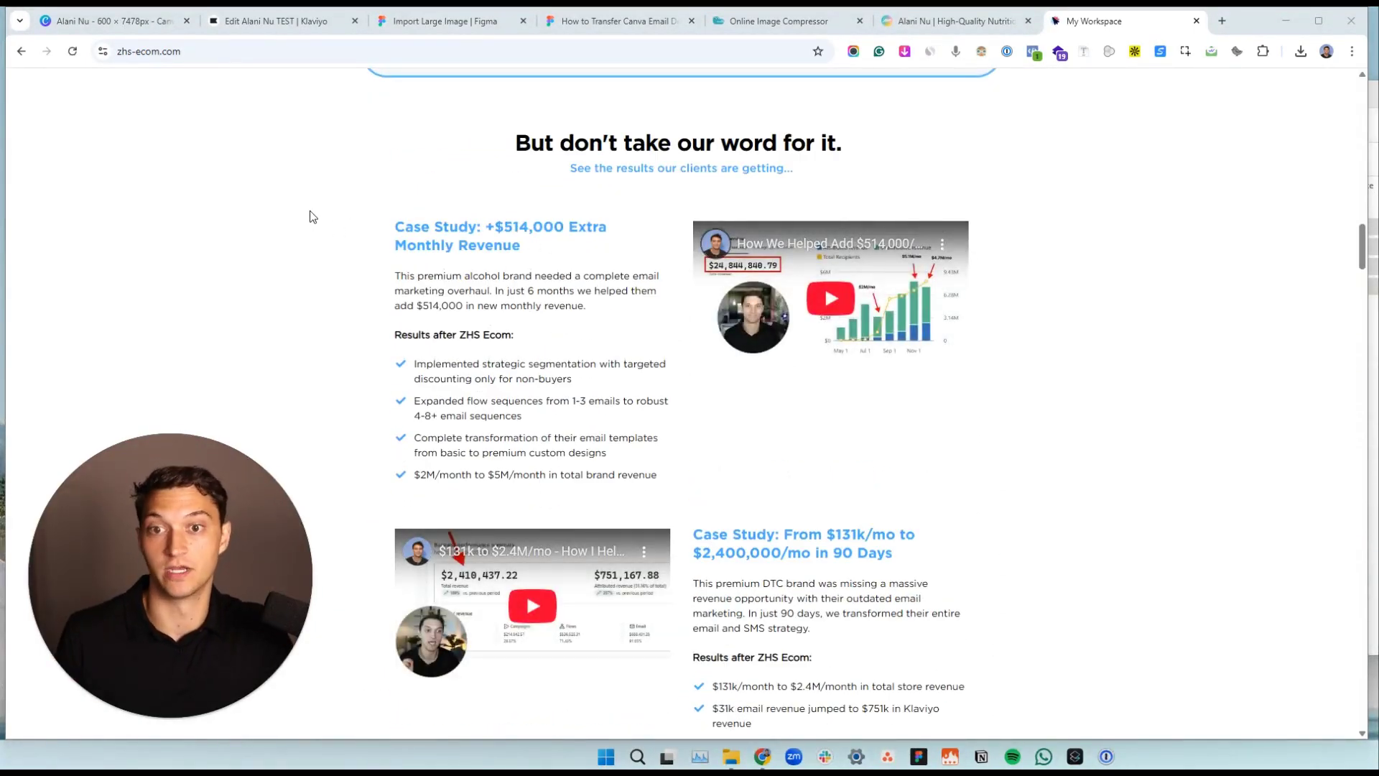
scroll(305, 214, "down", 4)
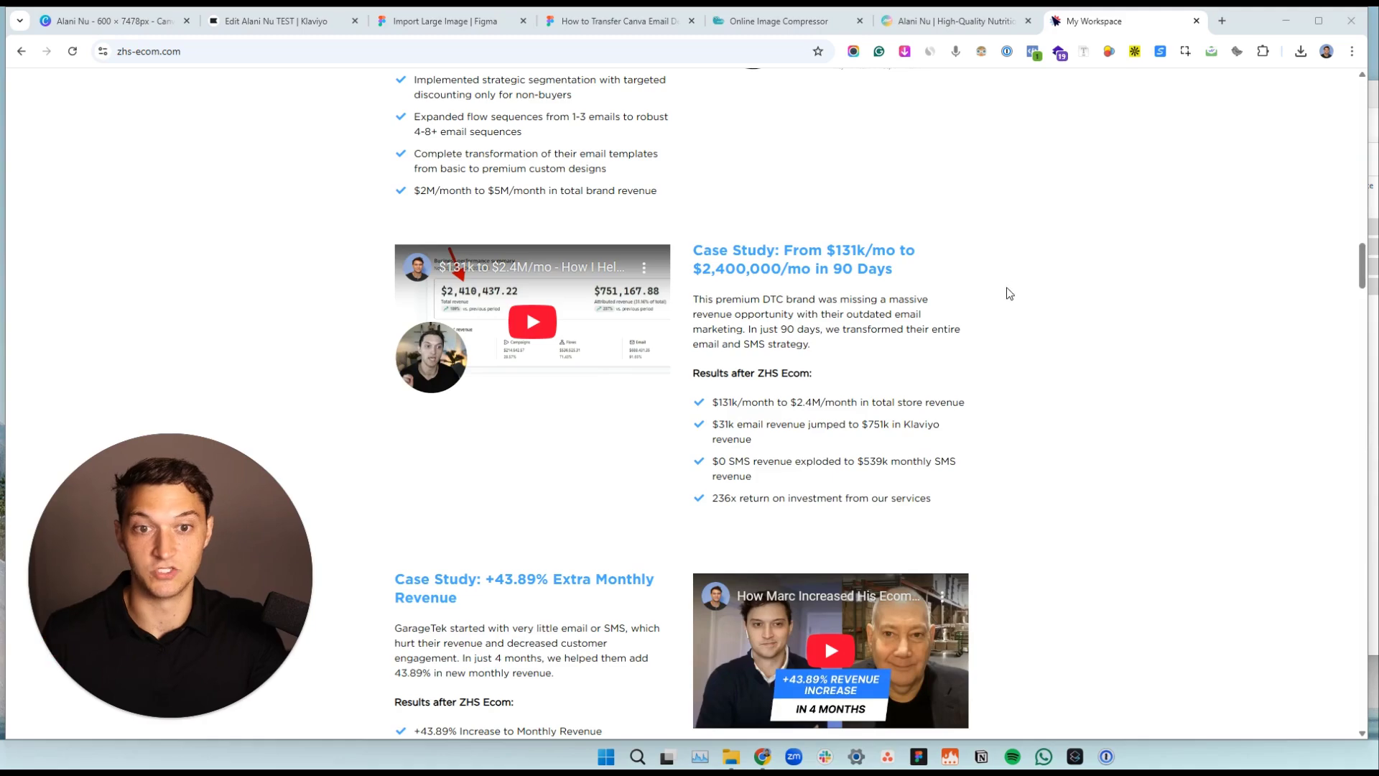
scroll(1010, 293, "down", 5)
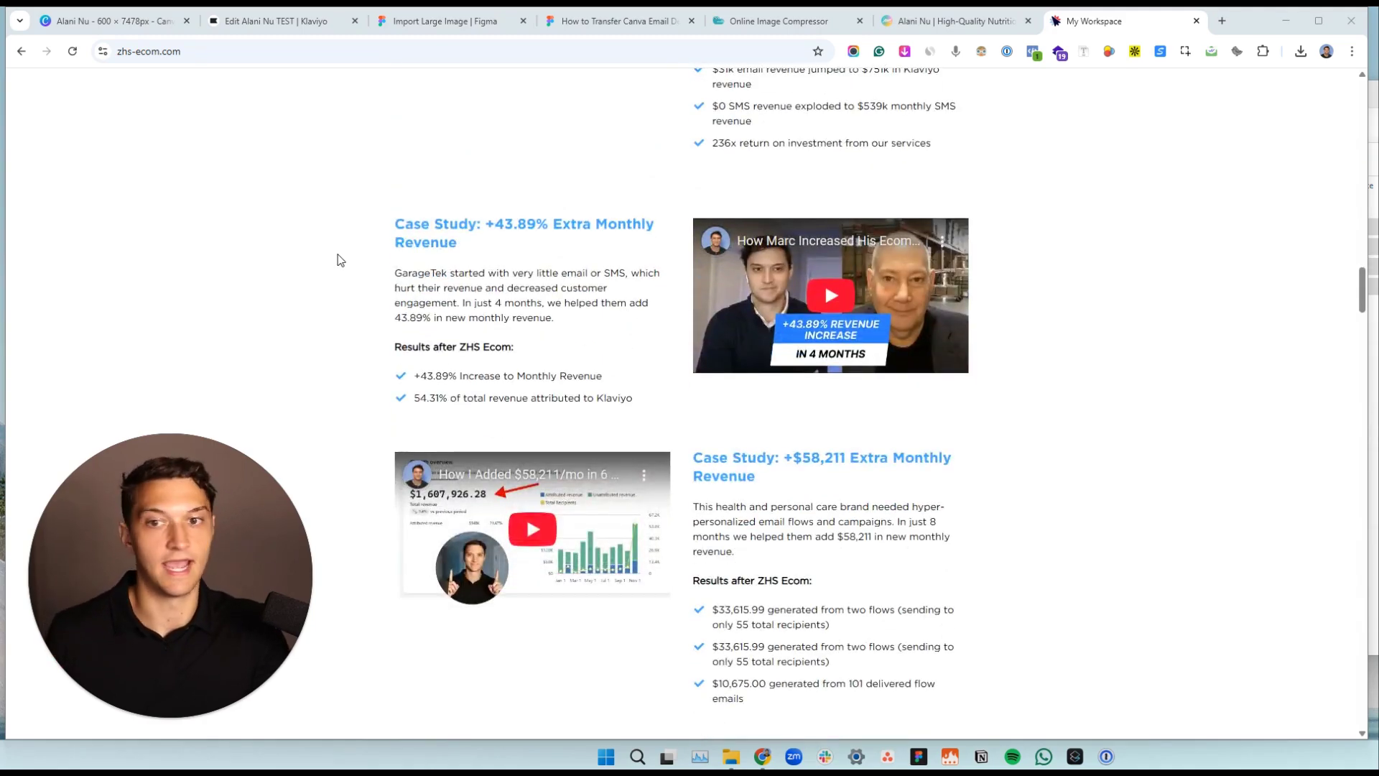
scroll(341, 255, "down", 7)
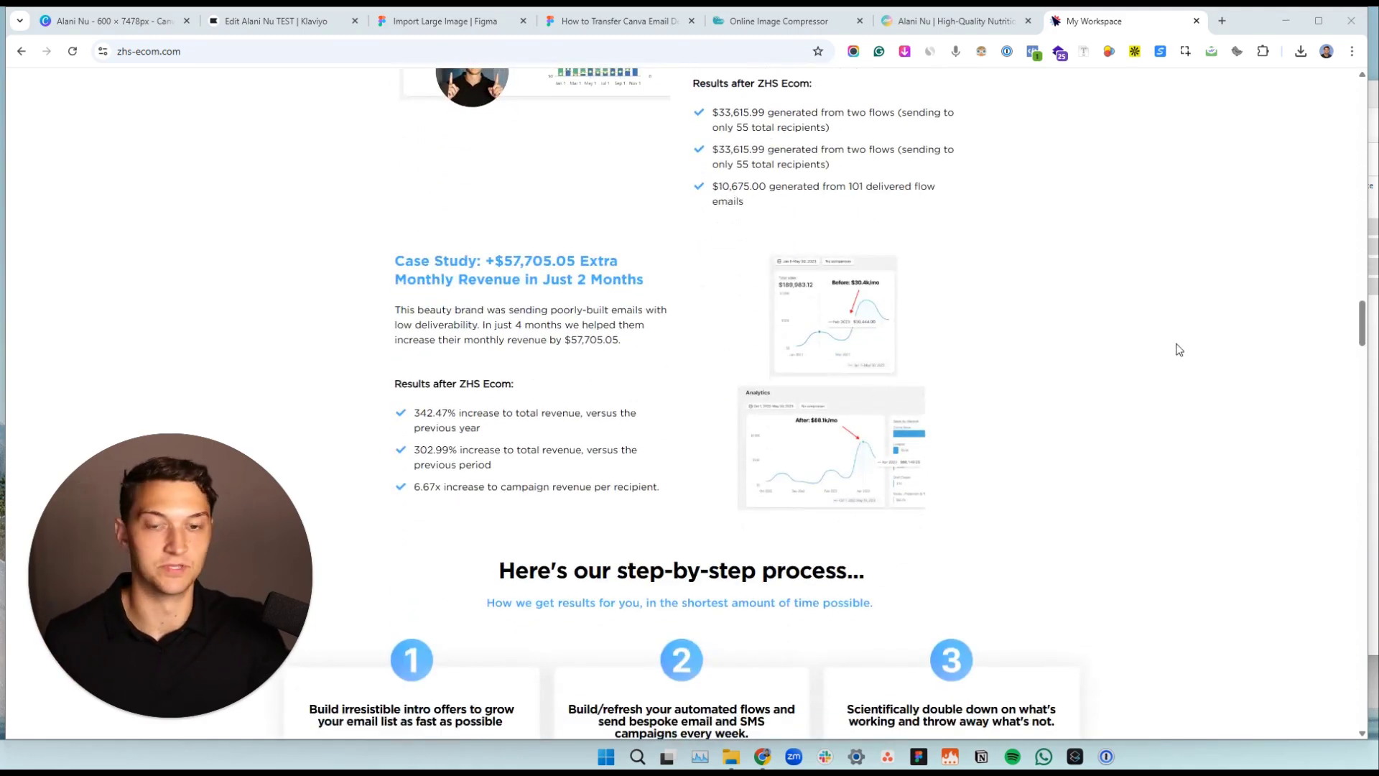
scroll(1164, 336, "up", 20)
scroll(1163, 341, "up", 14)
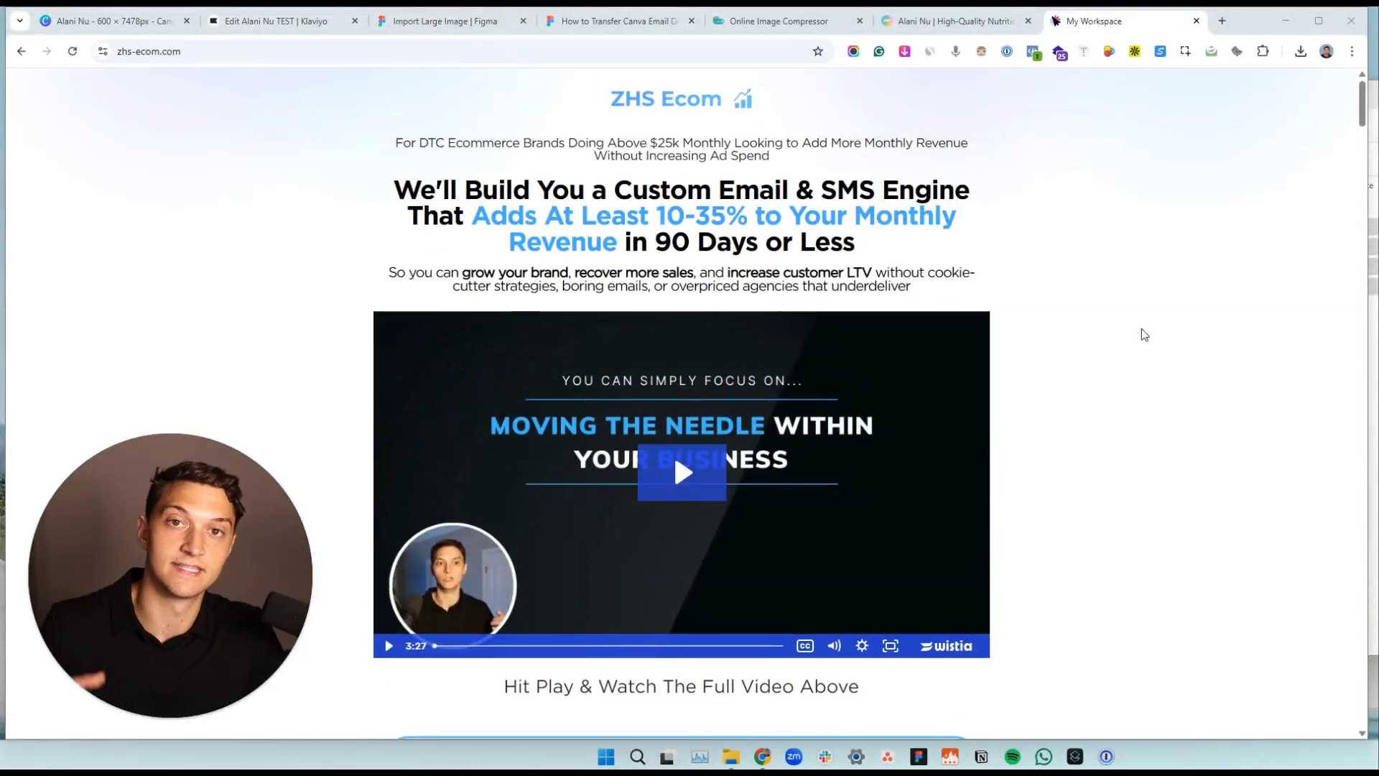
scroll(1106, 344, "down", 1)
scroll(1110, 349, "up", 1)
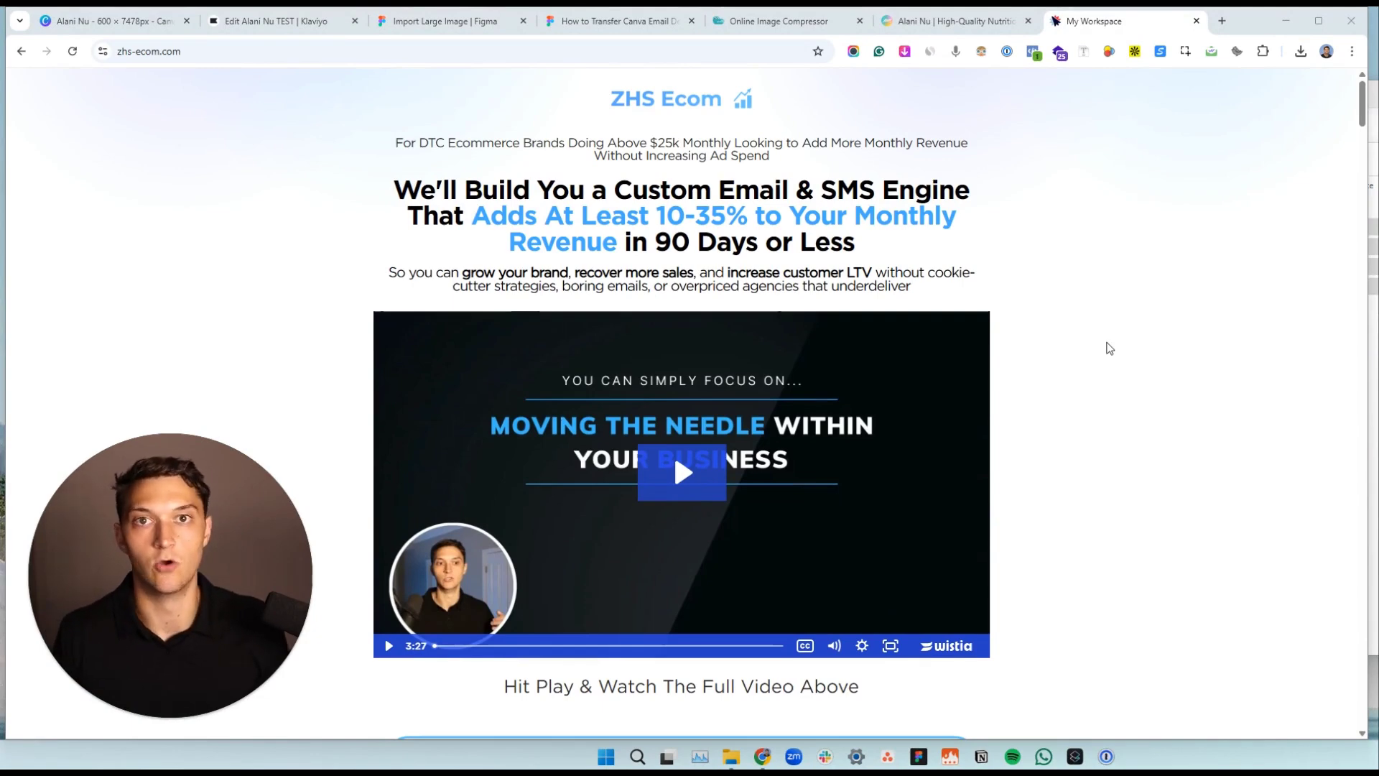
scroll(1110, 349, "down", 4)
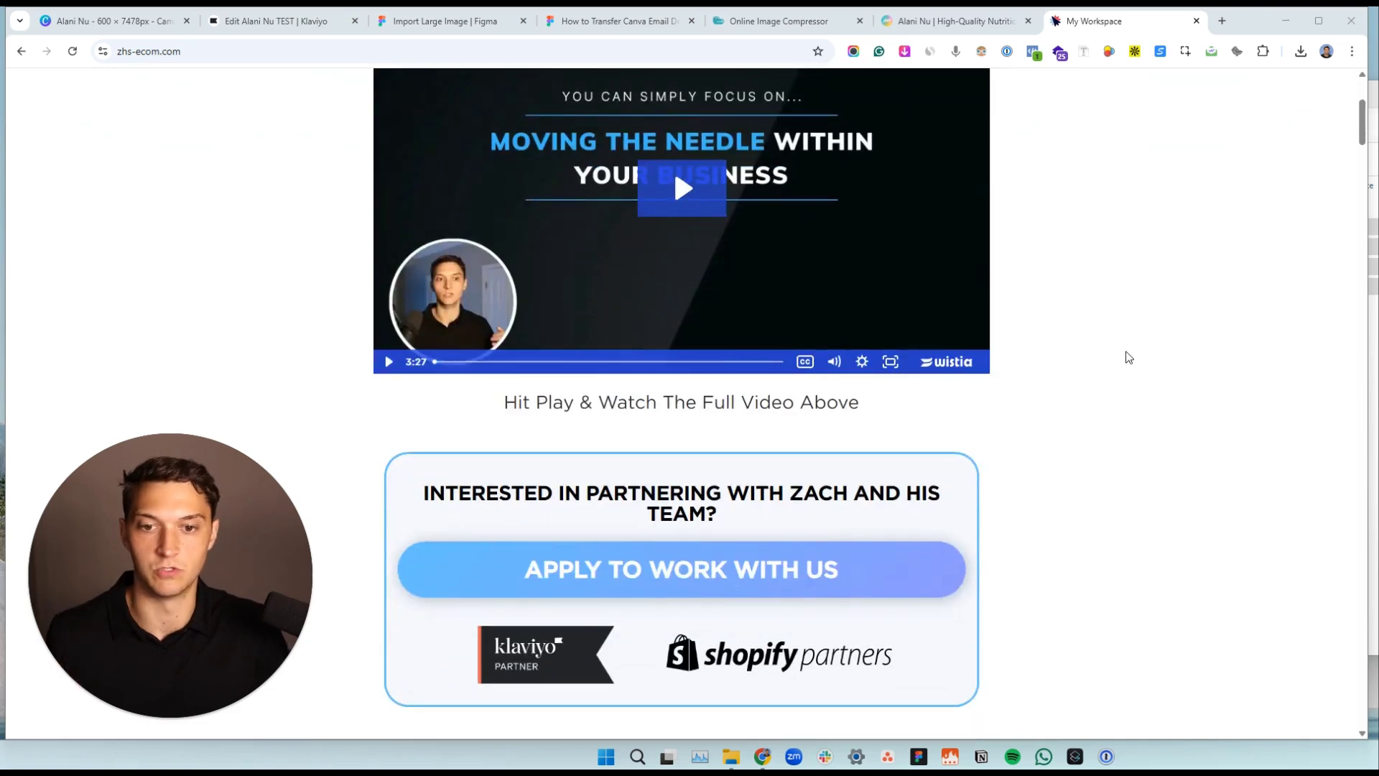
scroll(1100, 282, "up", 4)
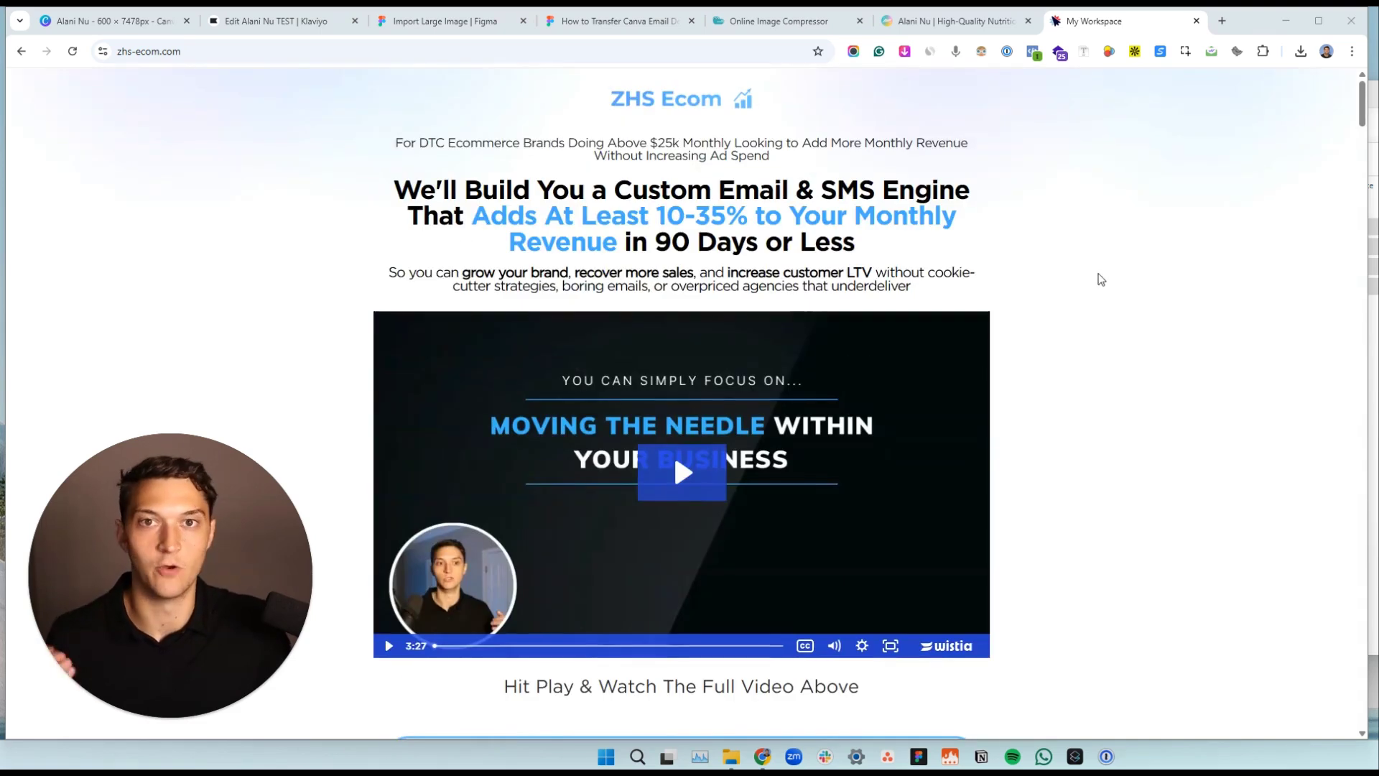